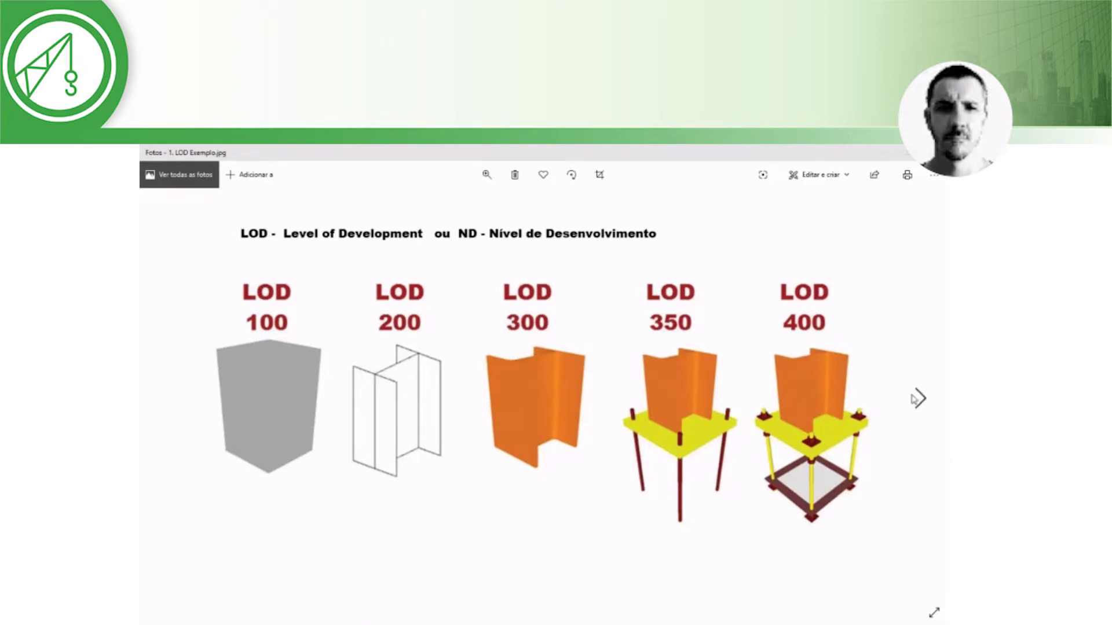
Advance the Photos viewer past the LOD comparison slide to the next image
click(919, 399)
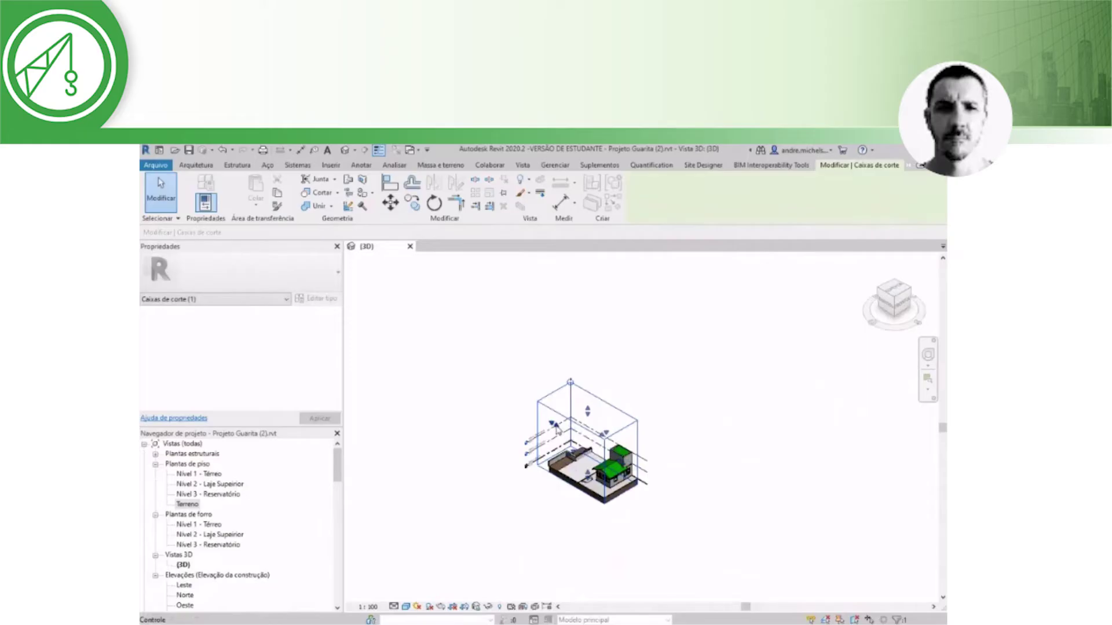
Deselect the section box in the Revit 3D view
click(620, 537)
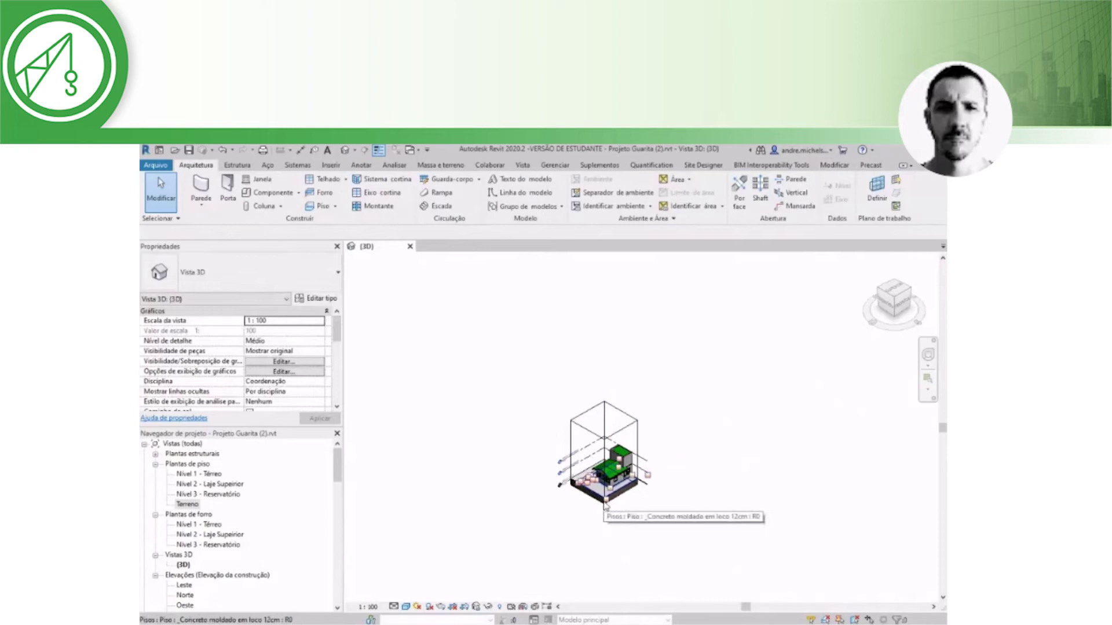
Lower the top of the 3D section box slightly
scroll(646, 507, up, 3)
scroll(643, 507, up, 2)
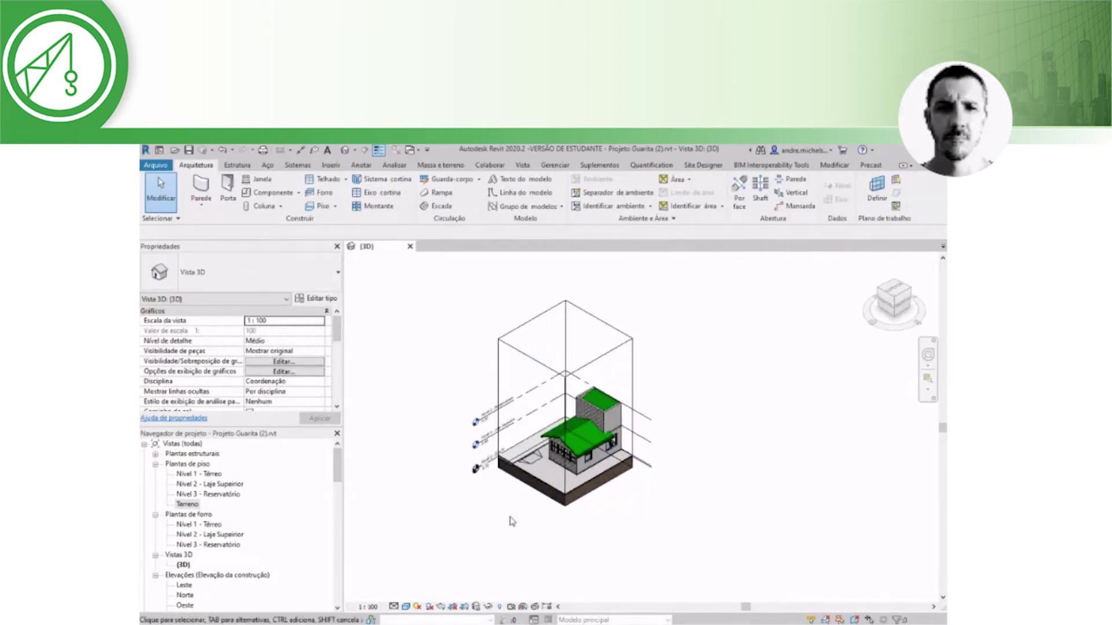
click(590, 317)
drag(566, 341, 566, 358)
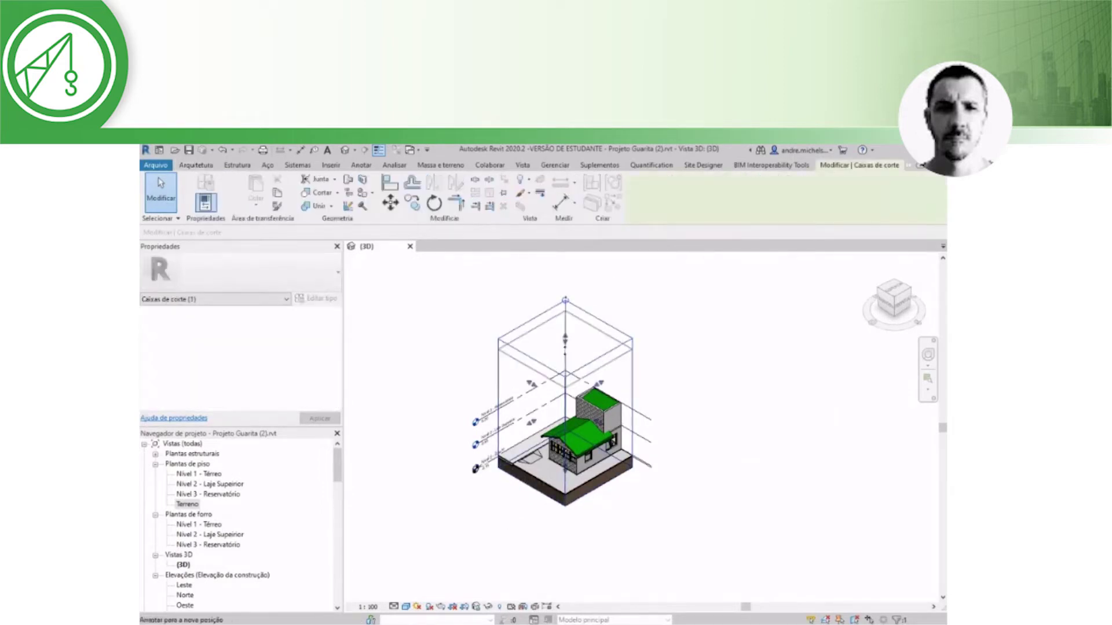
click(657, 367)
Zoom and pan the 3D view to reveal the level heads, then show the Gerenciar tools
scroll(644, 509, up, 1)
scroll(623, 483, up, 1)
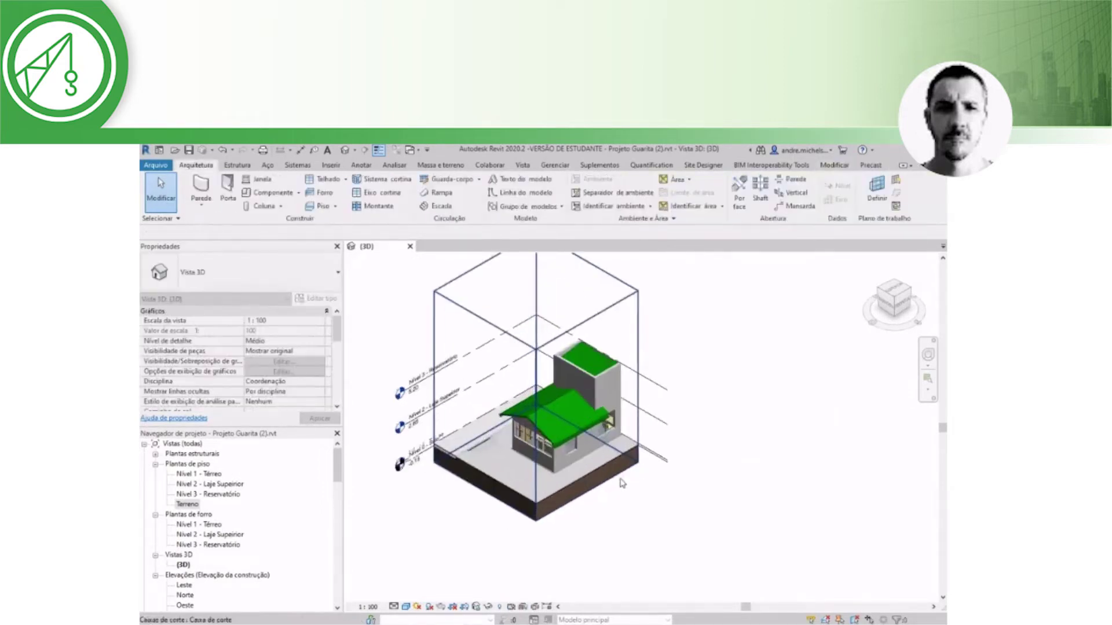
scroll(574, 521, up, 2)
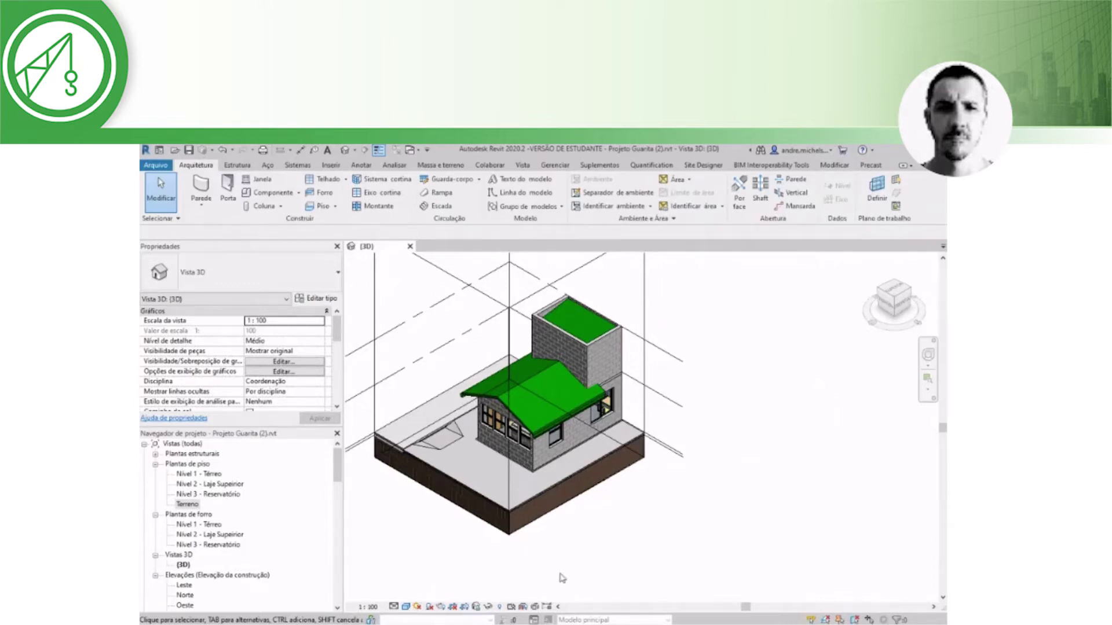
middle_drag(575, 545, 629, 554)
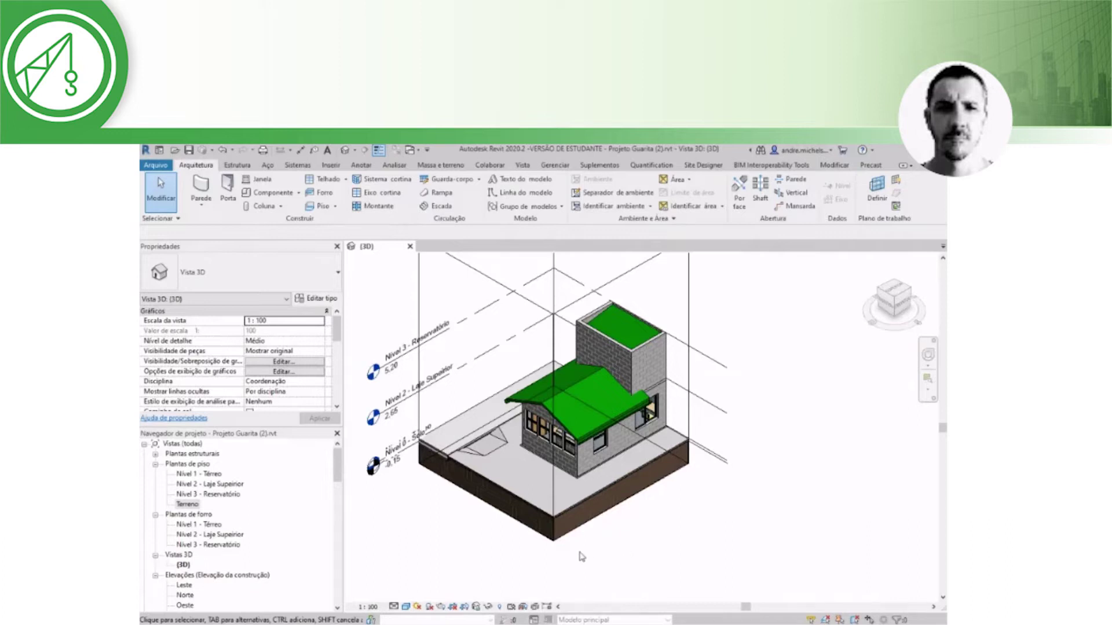
middle_drag(623, 551, 587, 551)
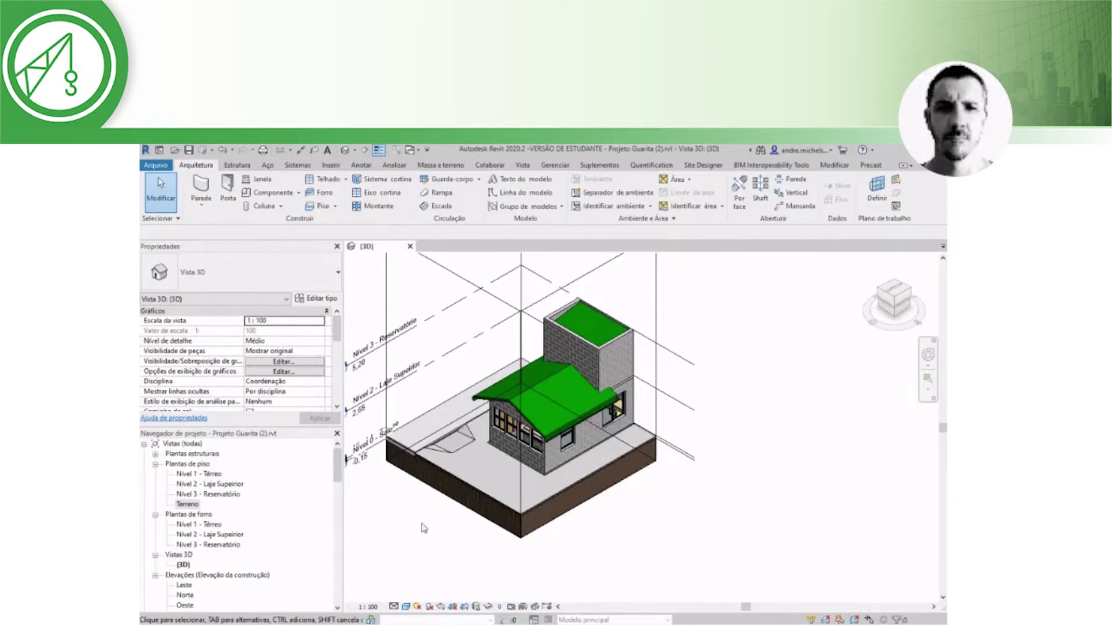
click(555, 167)
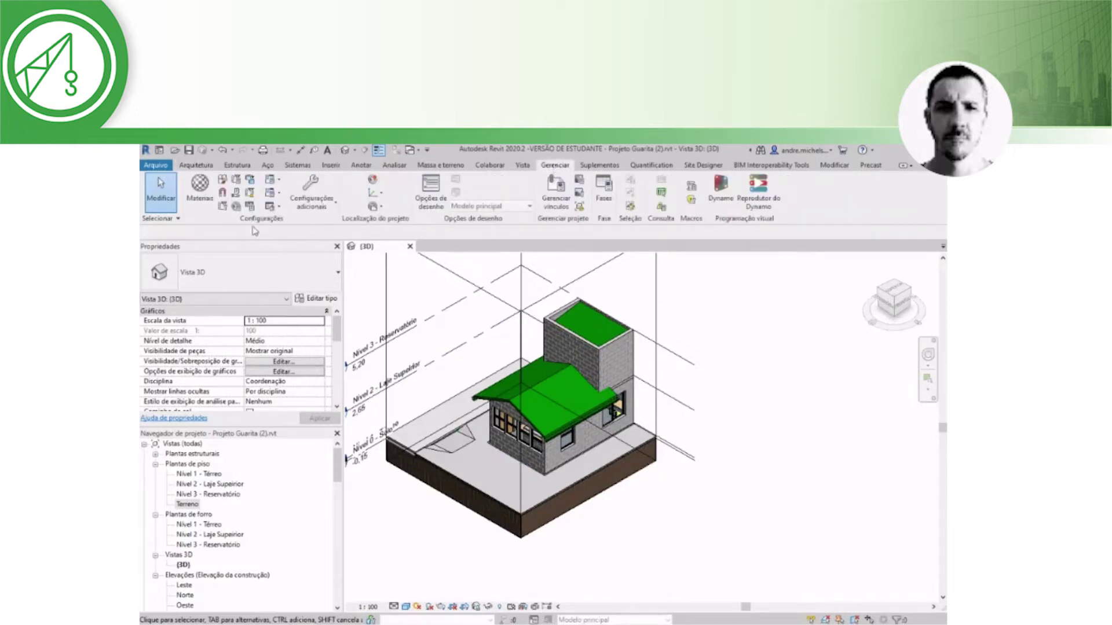
Open the Material Browser and reposition it to browse the project materials
click(204, 197)
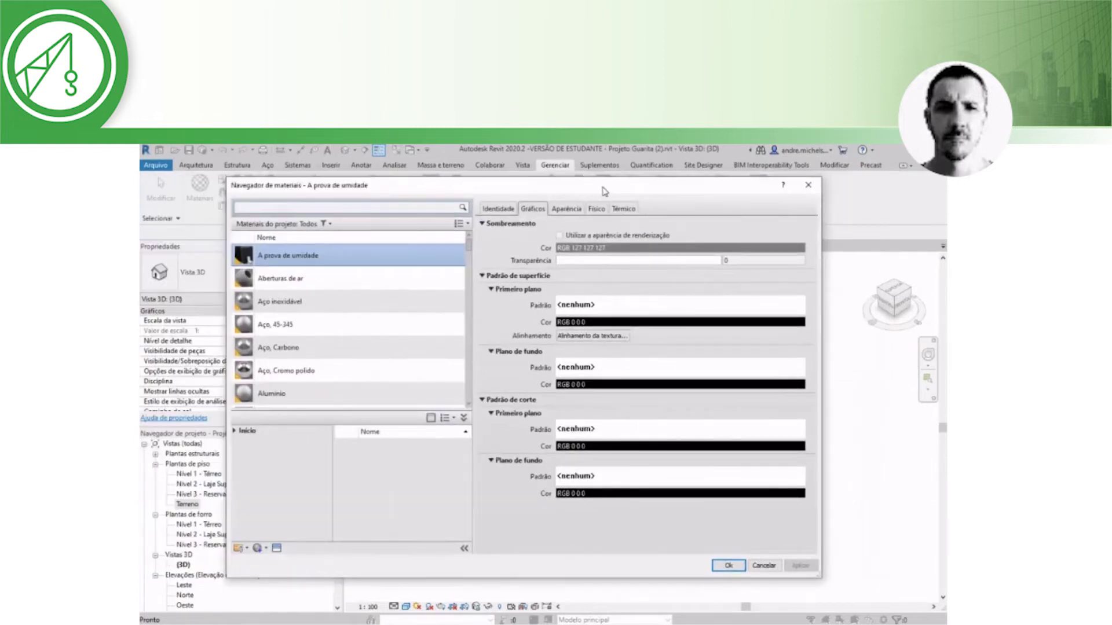
drag(604, 191, 625, 190)
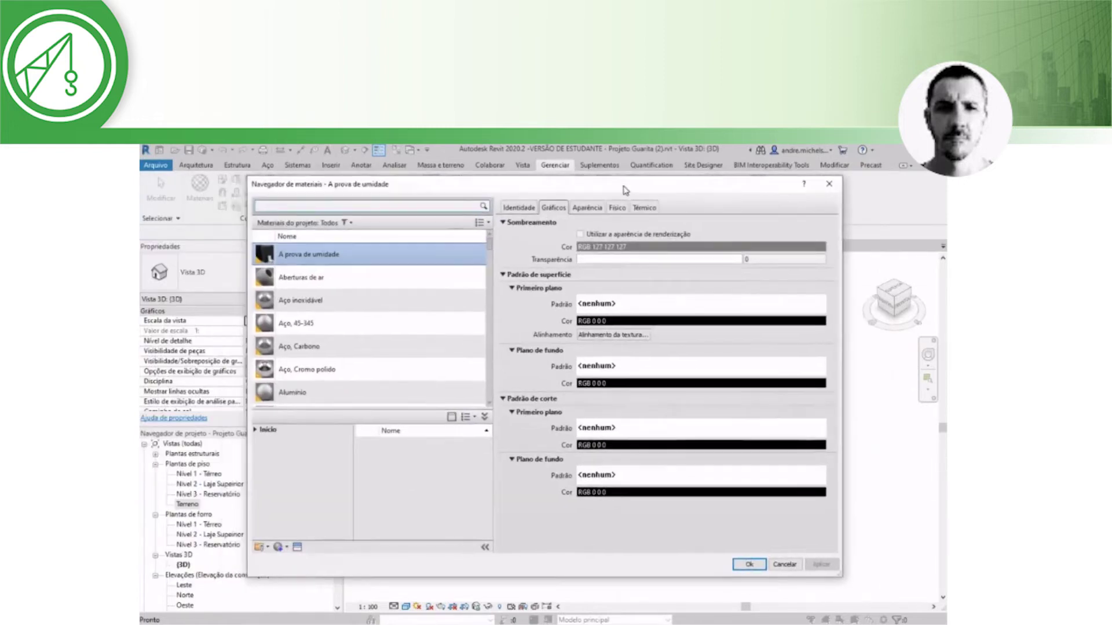
mouse_move(490, 249)
mouse_down()
mouse_move(489, 399)
mouse_move(496, 248)
mouse_up()
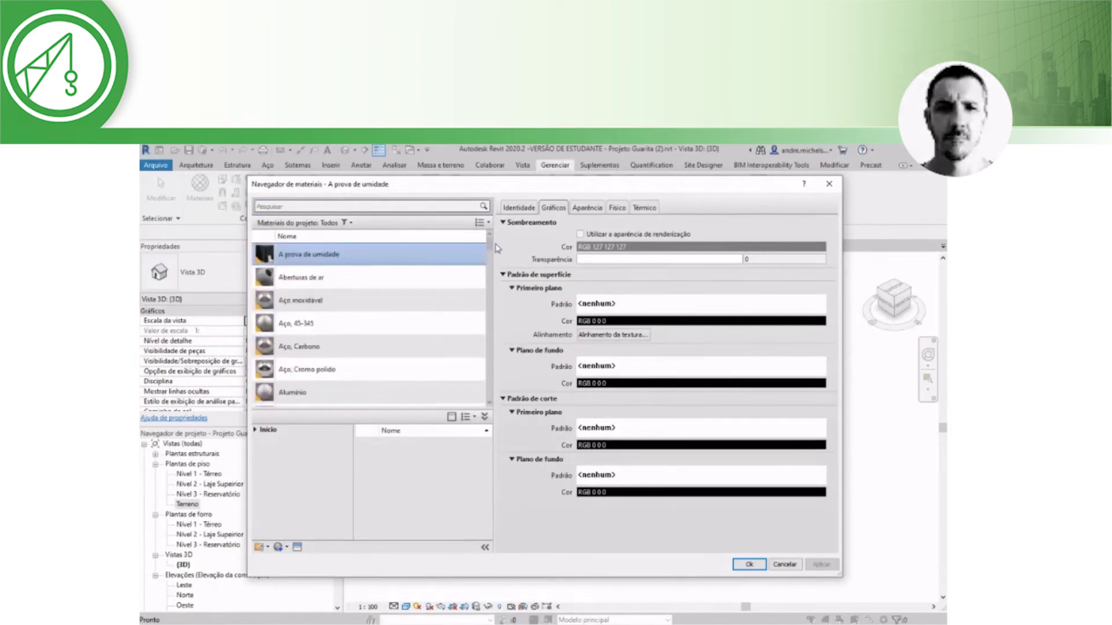
drag(489, 248, 478, 402)
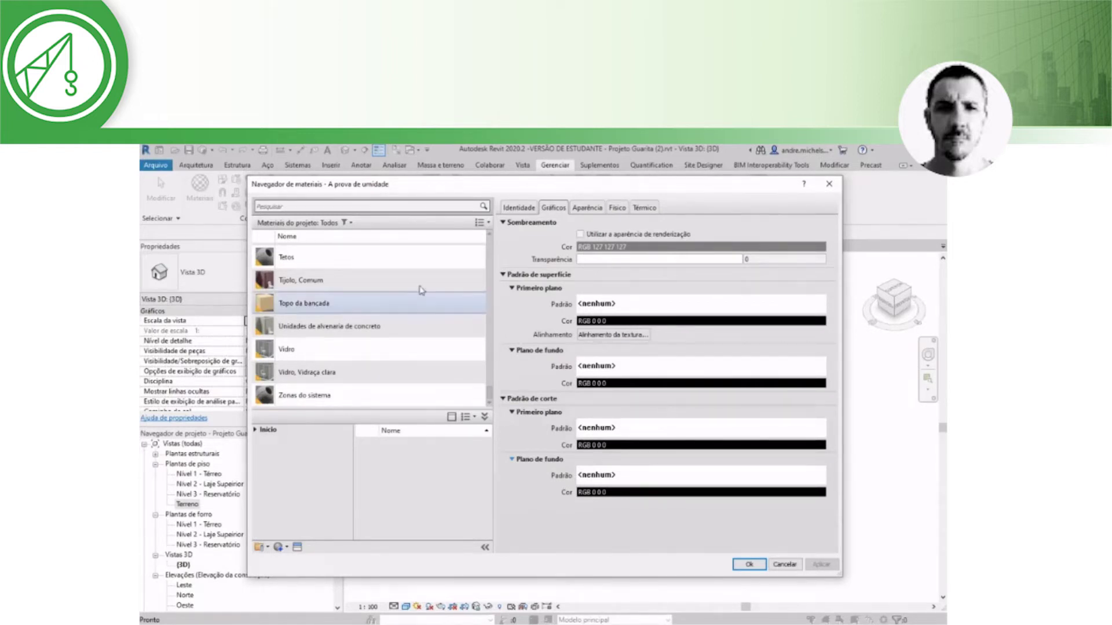
scroll(475, 302, up, 1)
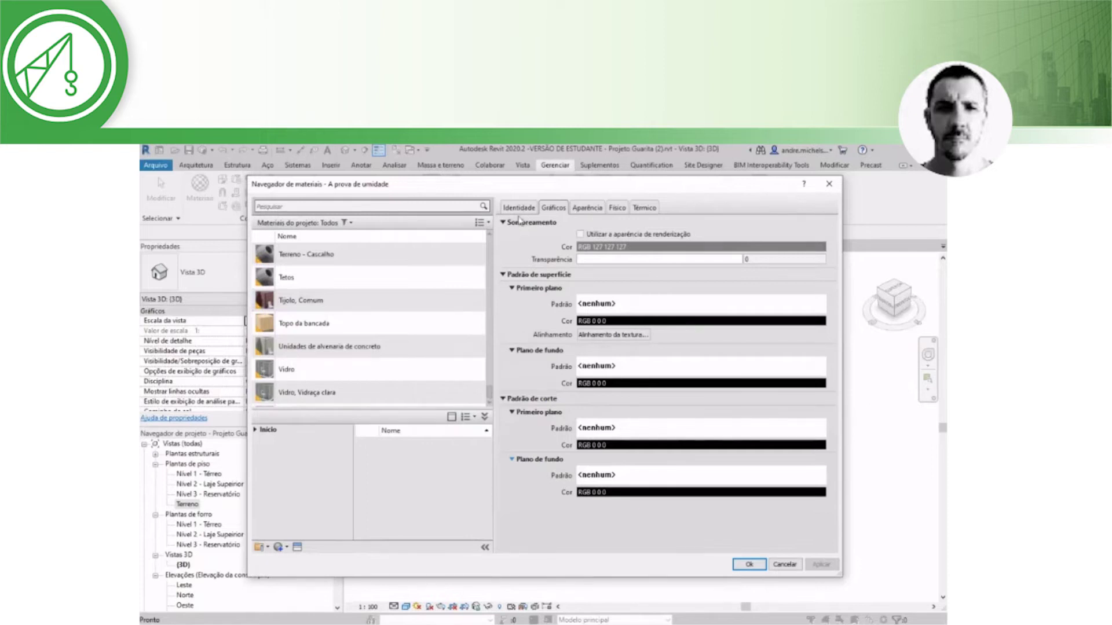
Select the Tijolo, Comum material and check that its class is Alvenaria
click(519, 207)
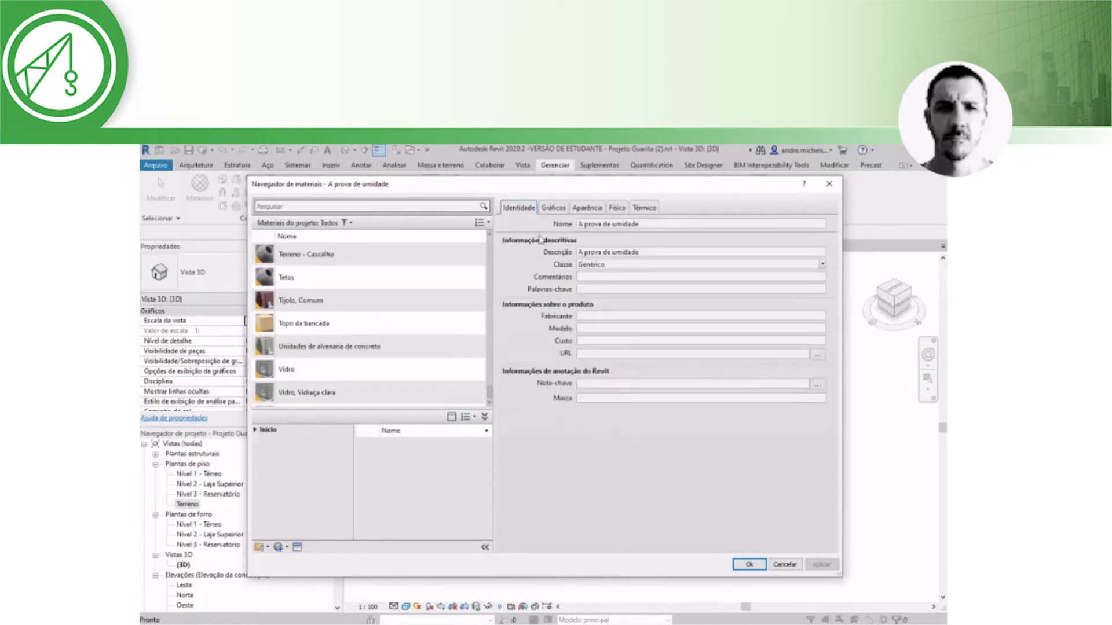
click(553, 208)
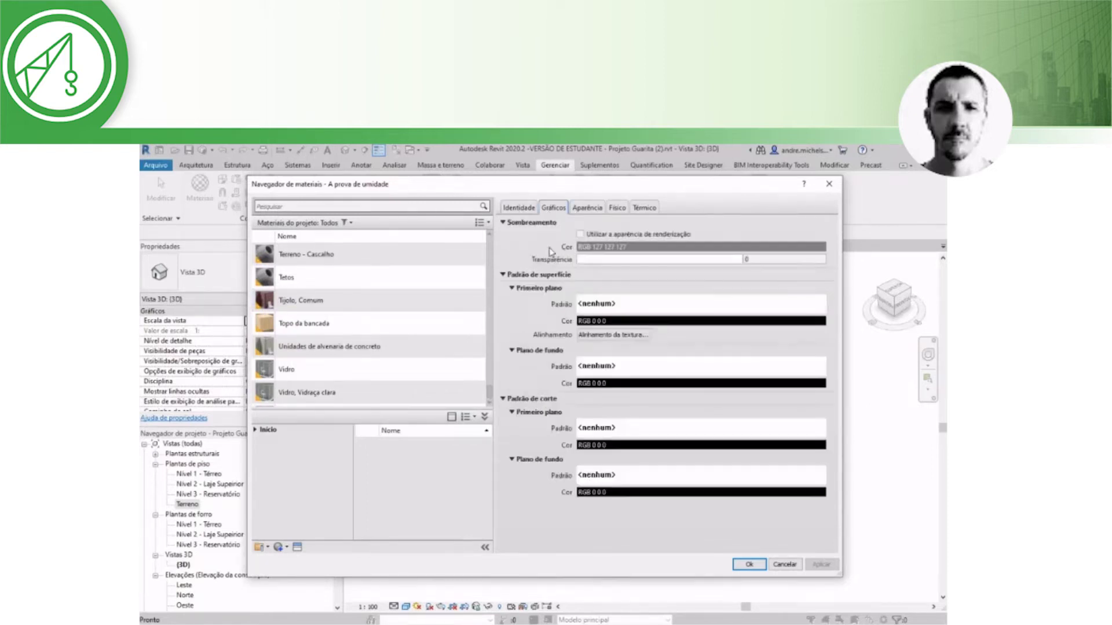
click(521, 209)
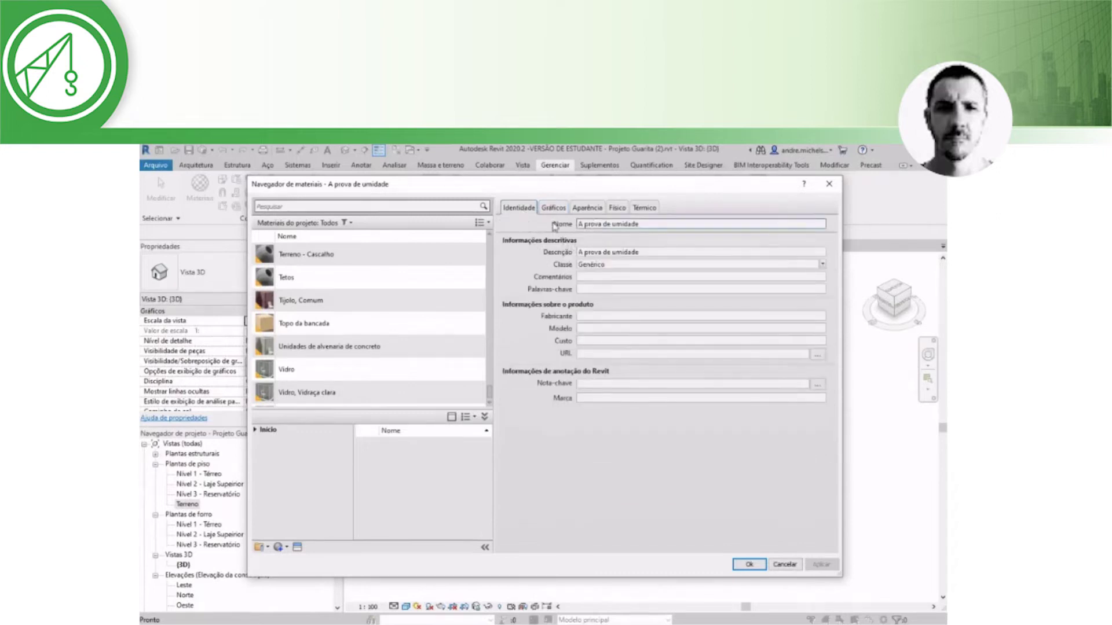
click(323, 301)
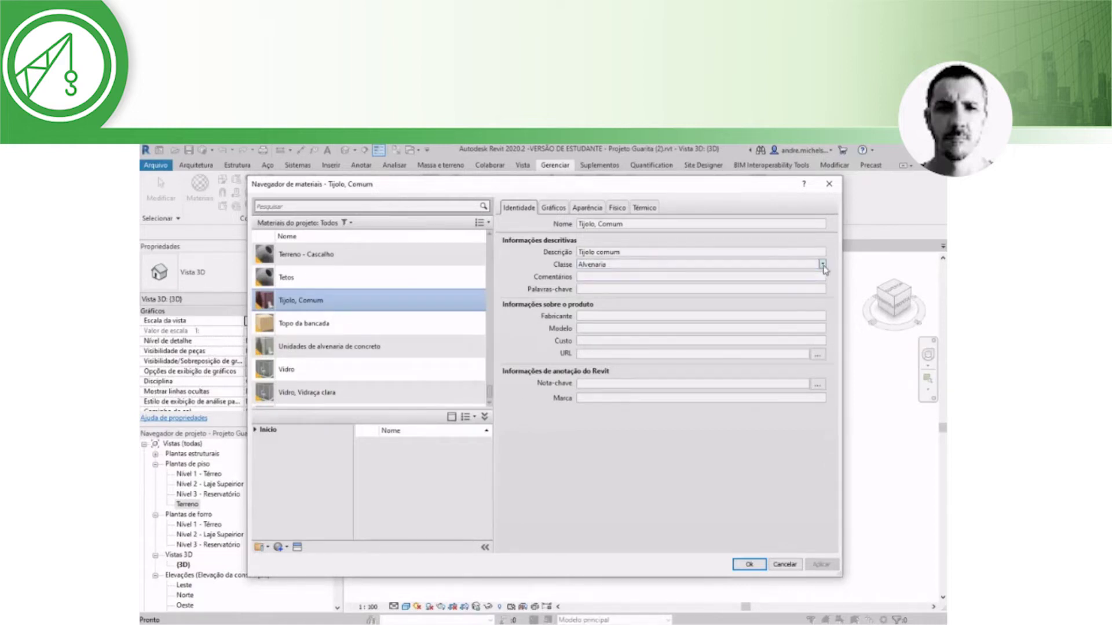
click(822, 264)
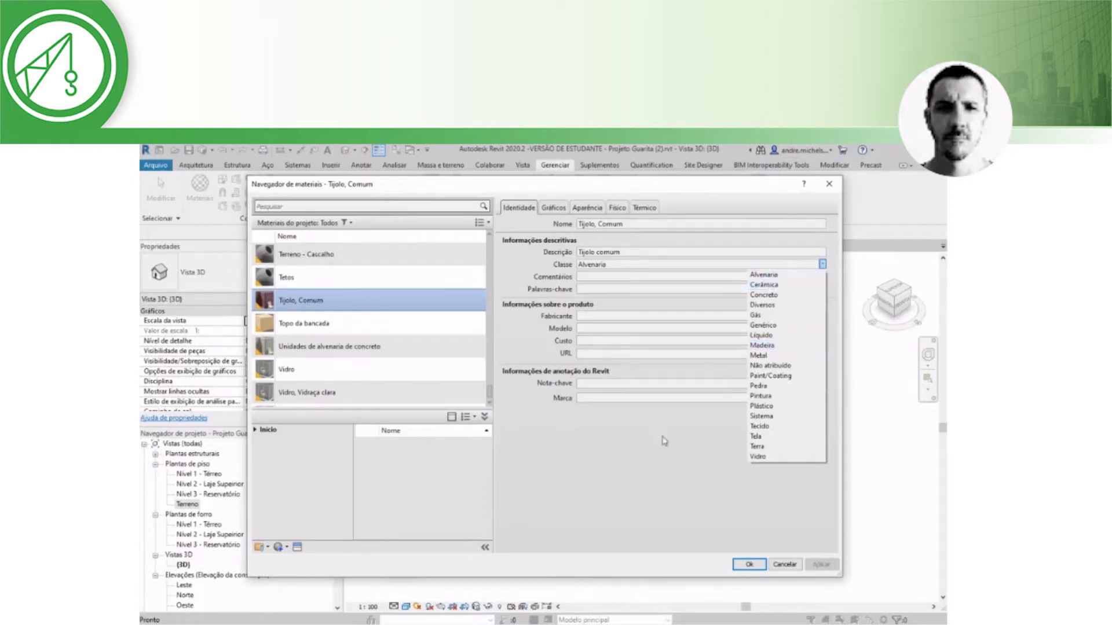
click(663, 441)
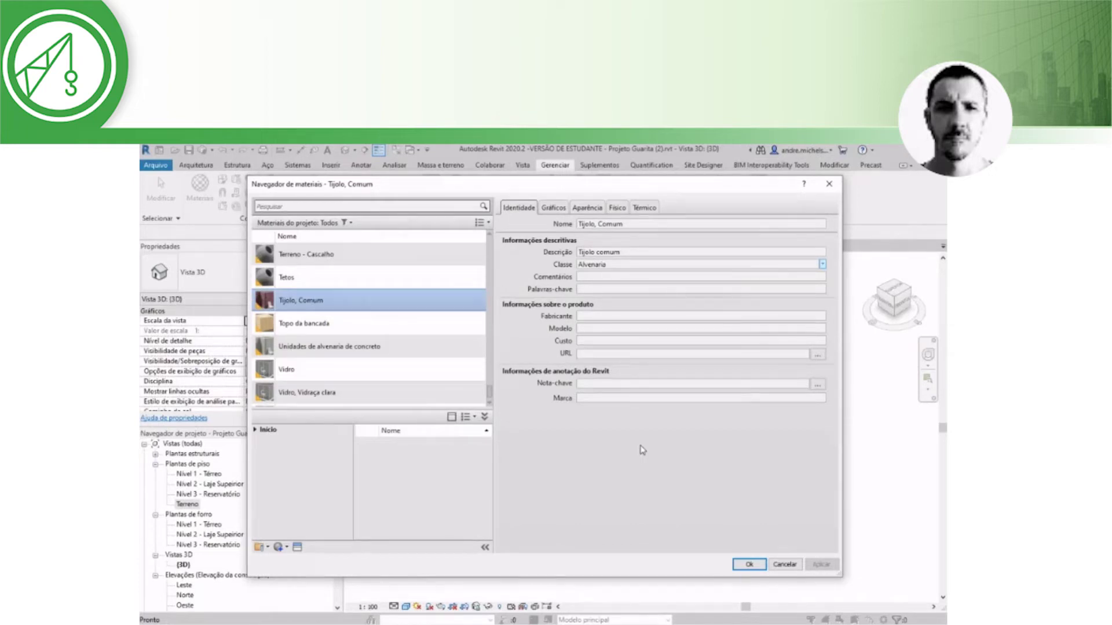
Review Tijolo, Comum's Descrição, Comentários, Modelo and Custo fields, then view its graphics
click(663, 266)
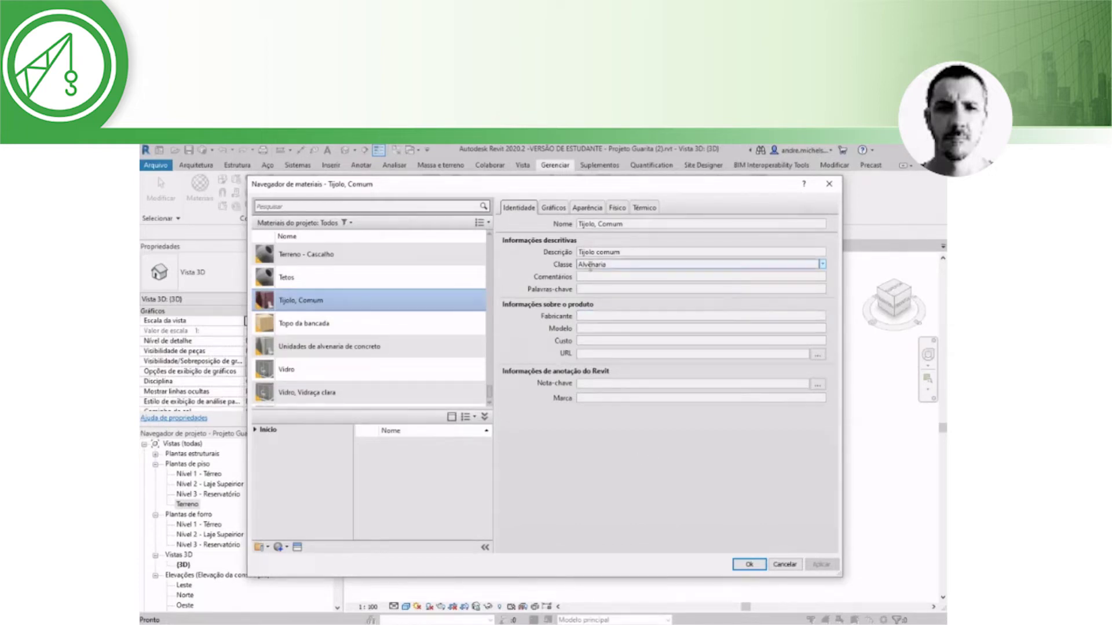
click(581, 278)
click(650, 253)
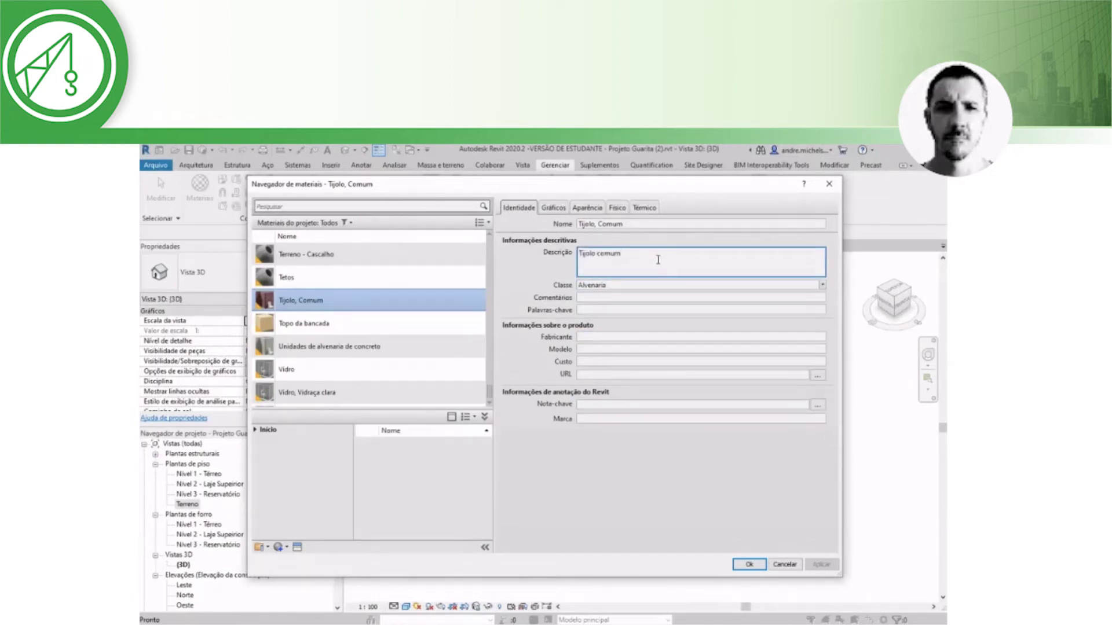
click(596, 284)
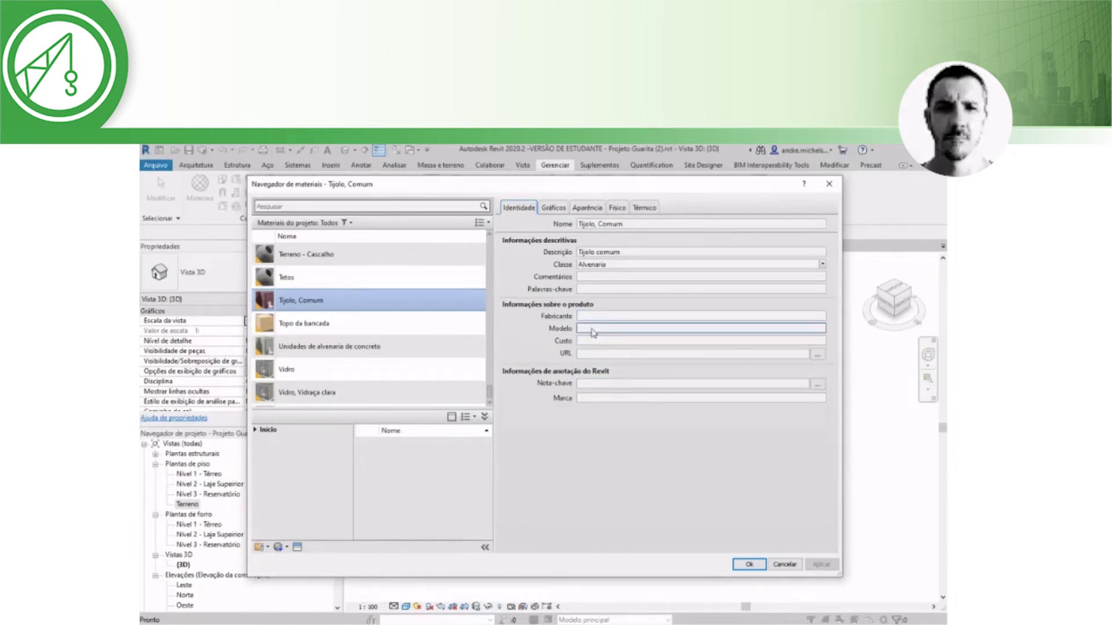
click(589, 329)
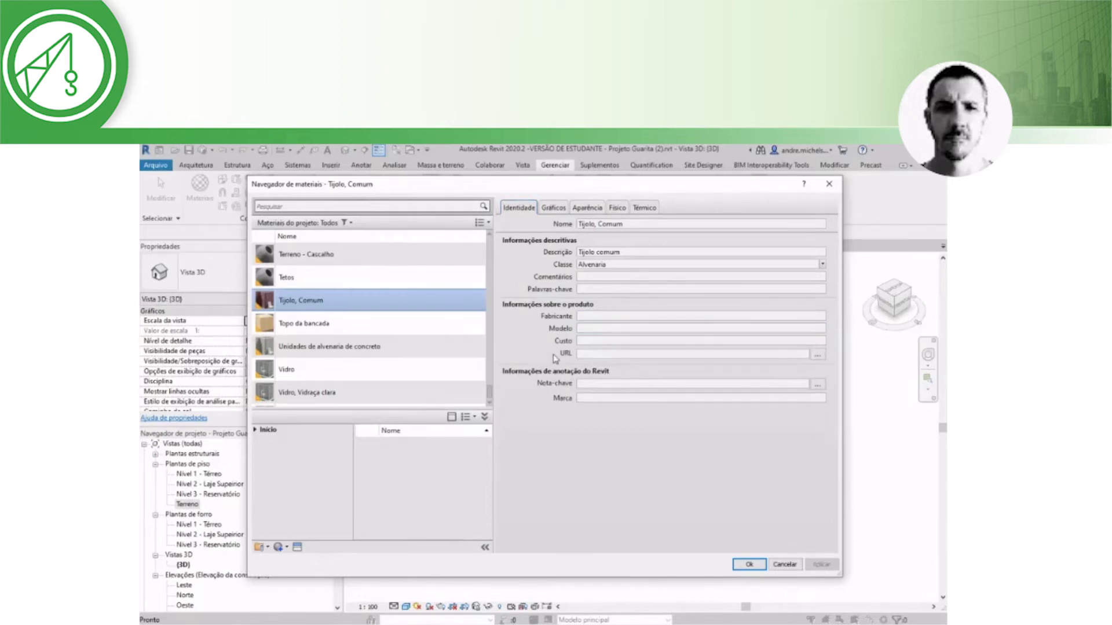
click(626, 343)
click(551, 209)
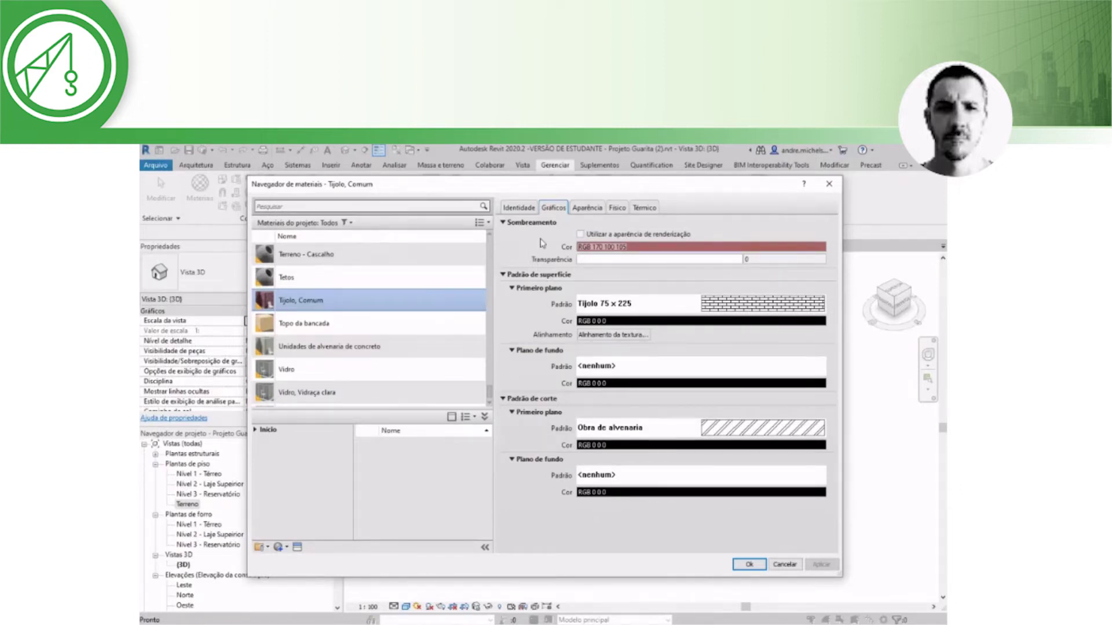
Resize the Material Browser and set shading to use the render appearance
drag(616, 187, 559, 187)
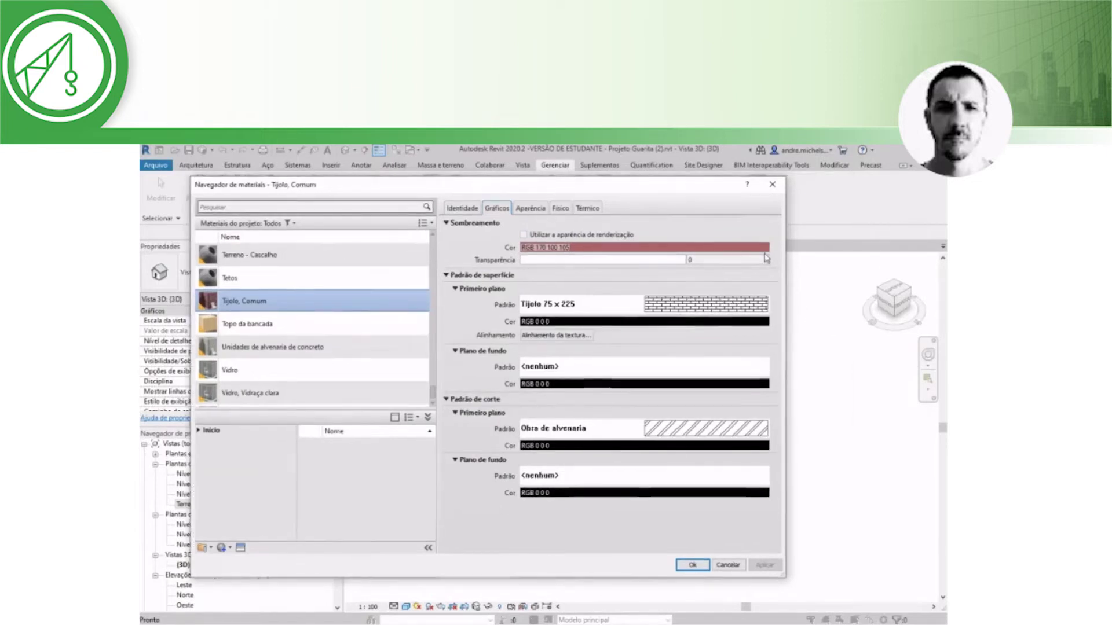
drag(786, 255, 548, 244)
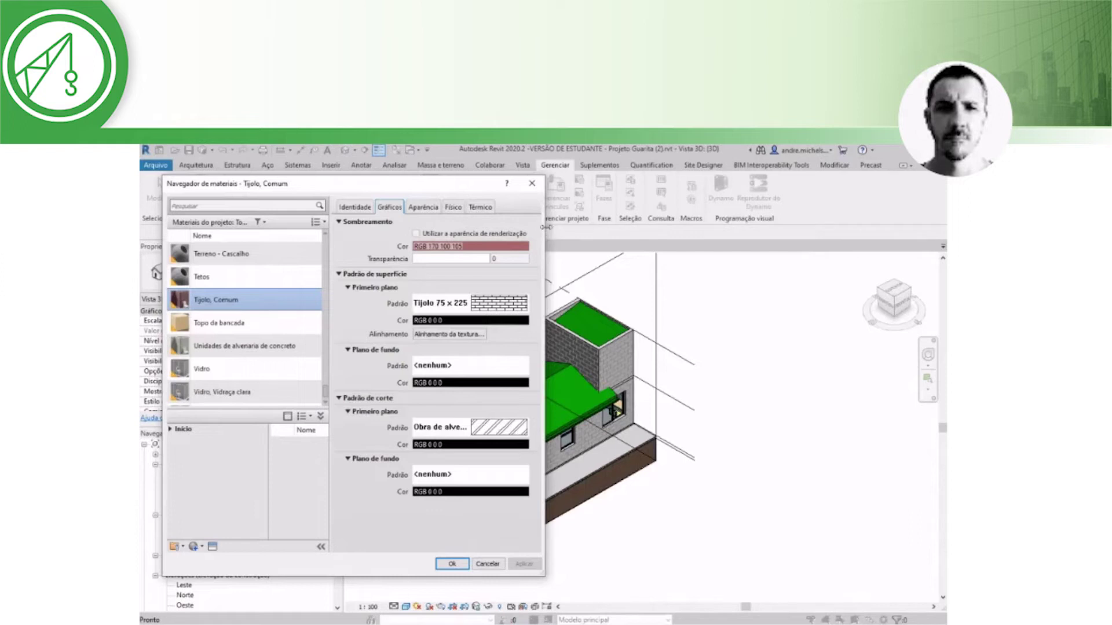
drag(545, 232, 688, 233)
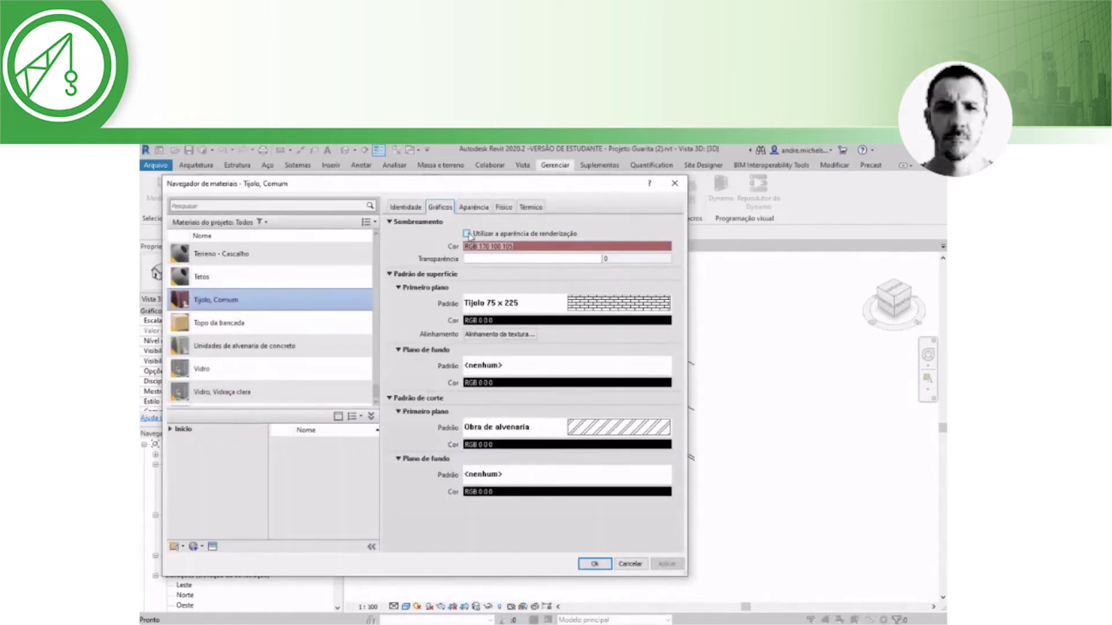
click(467, 234)
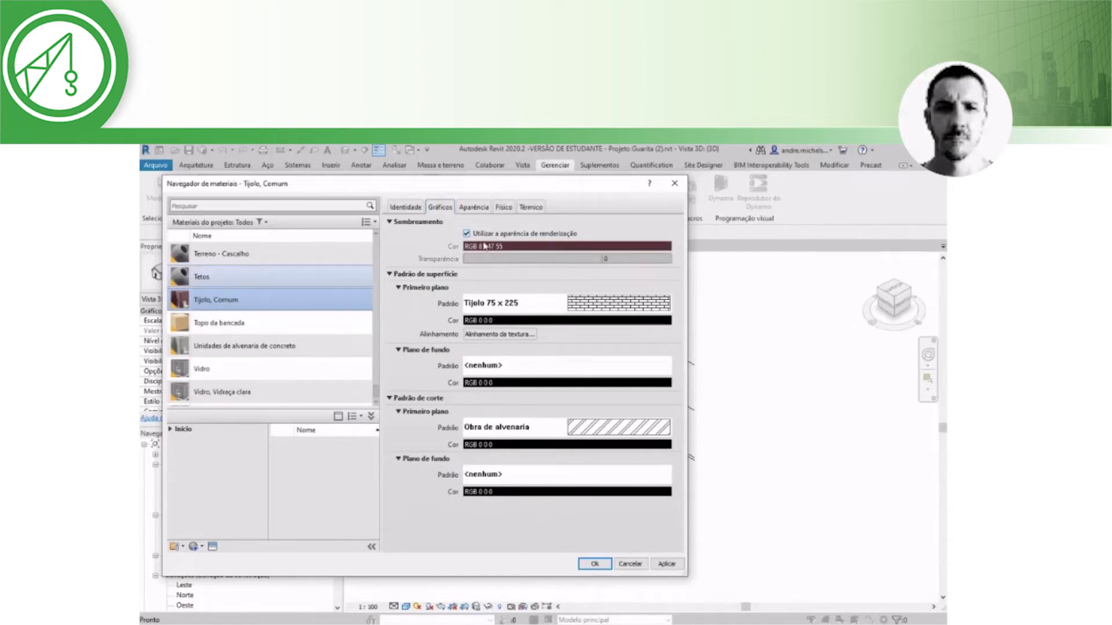
click(474, 209)
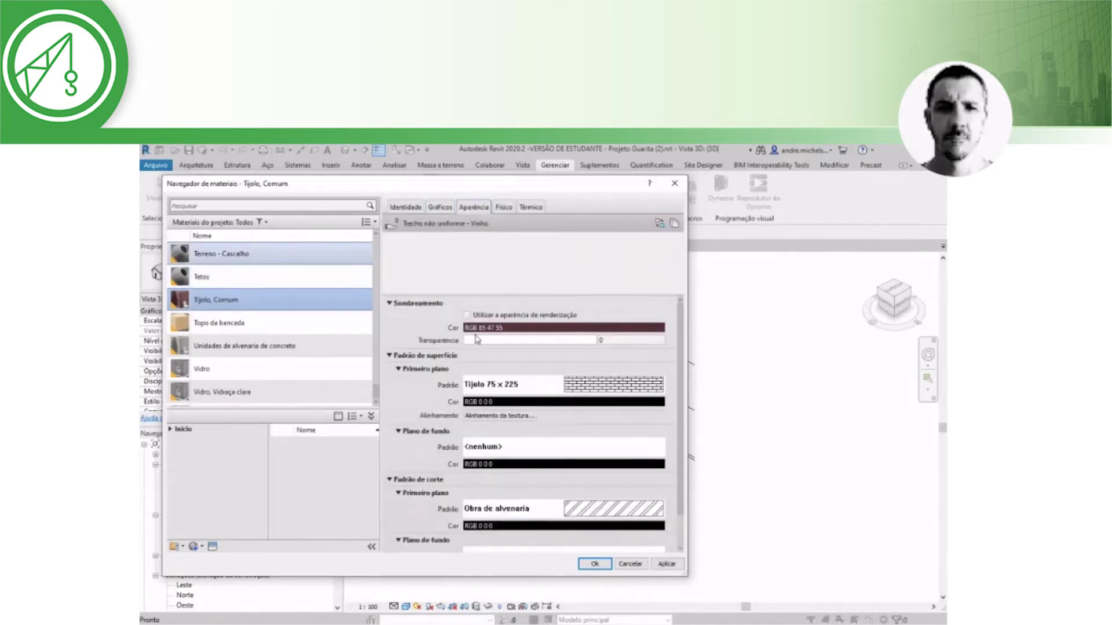
click(440, 207)
Set the Tijolo, Comum shading colour to salmon RGB 182-104-090
click(494, 248)
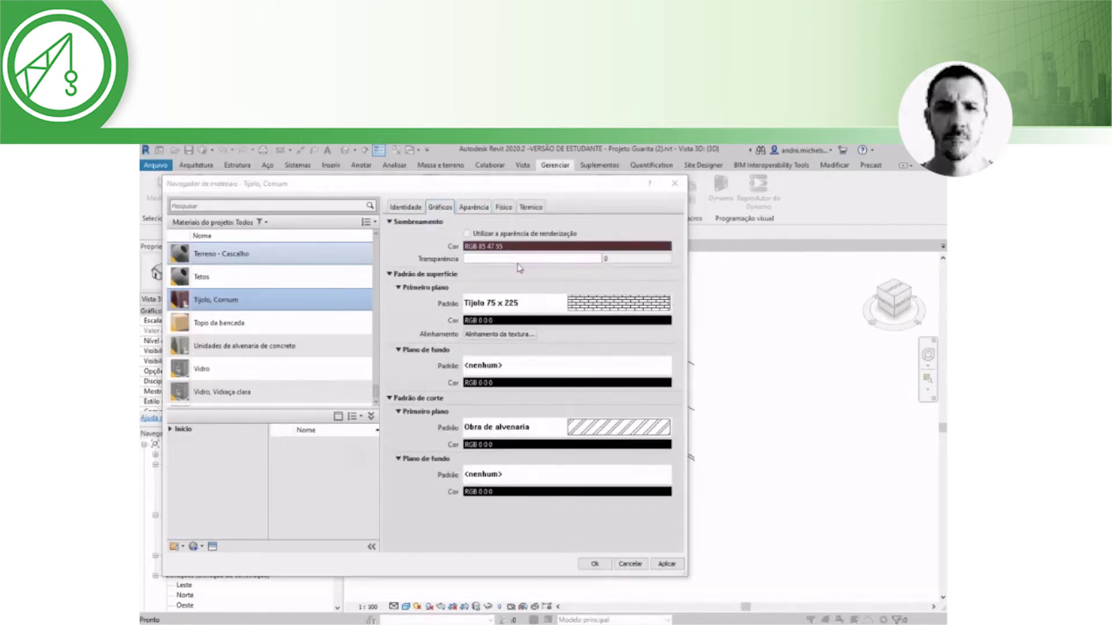
click(448, 357)
click(550, 343)
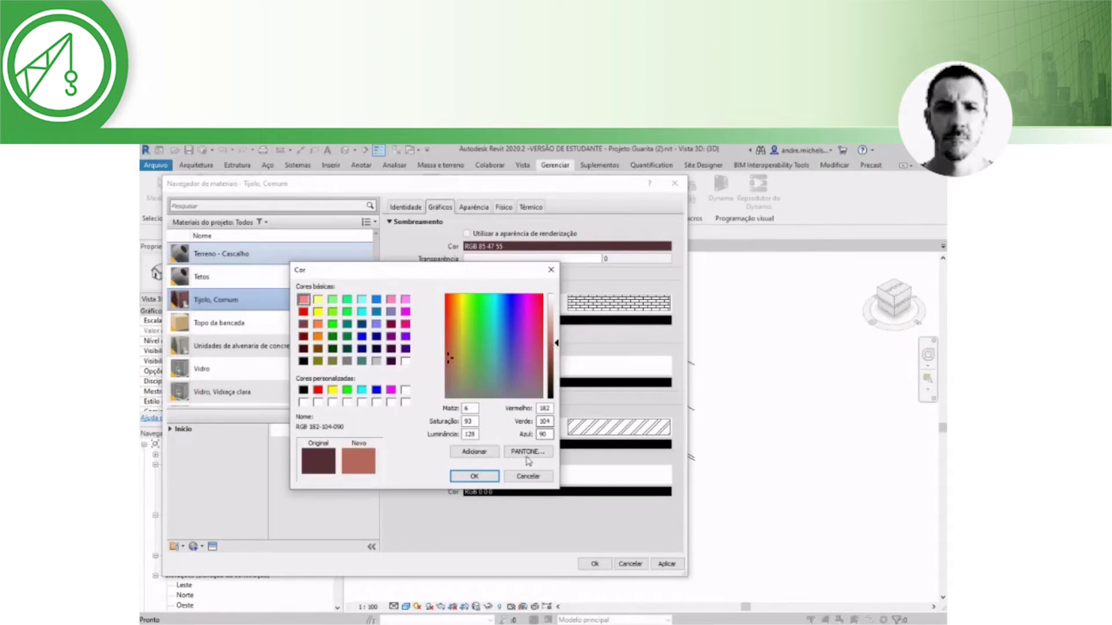
click(474, 476)
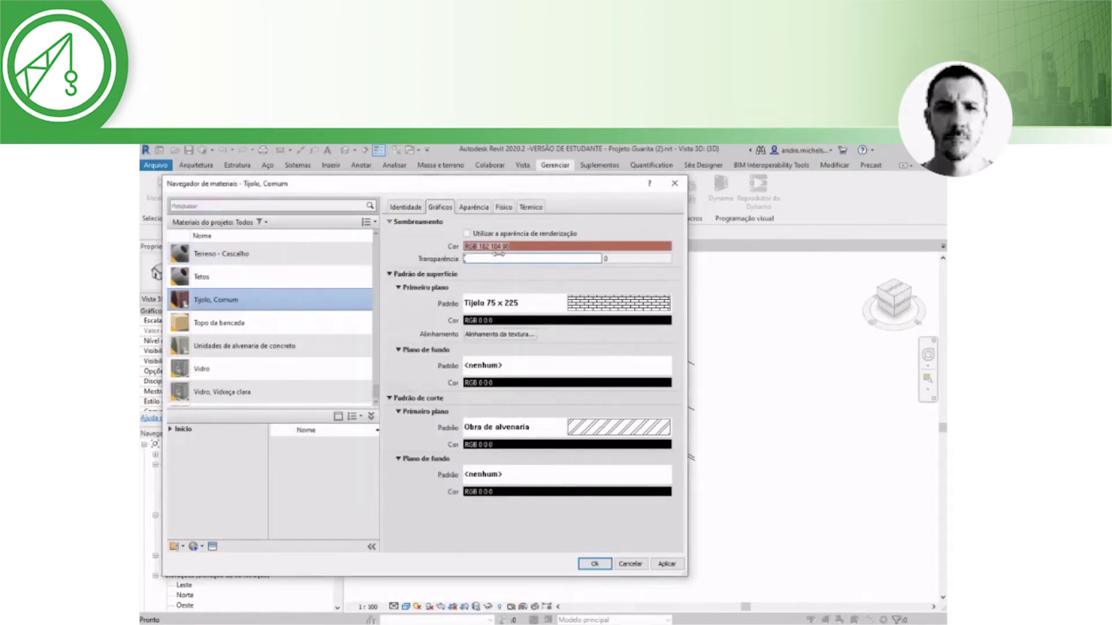
click(467, 208)
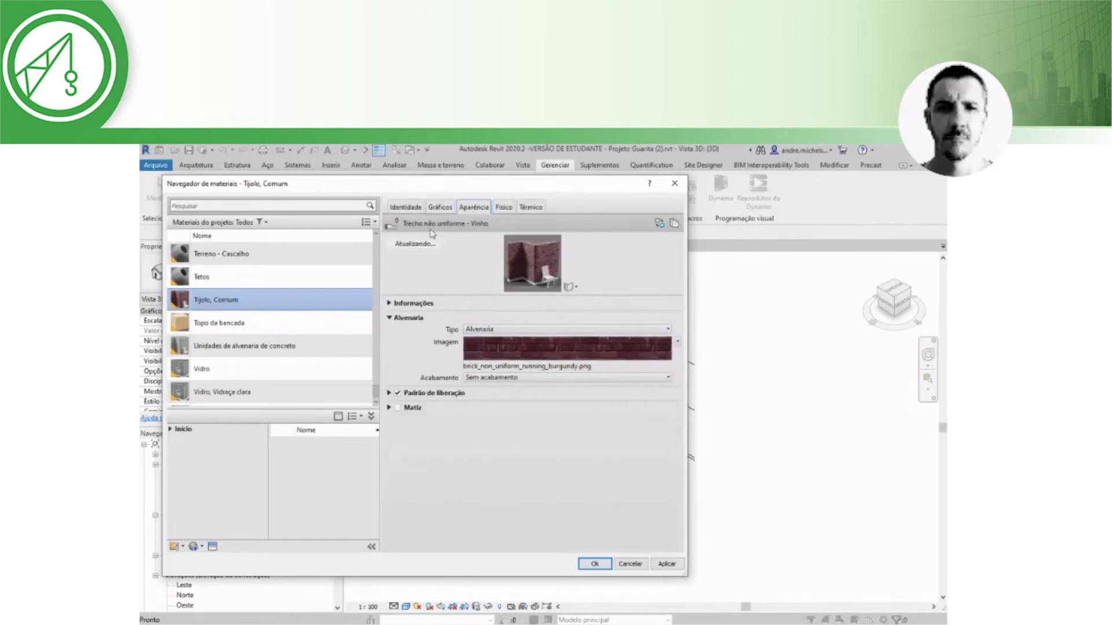
click(440, 207)
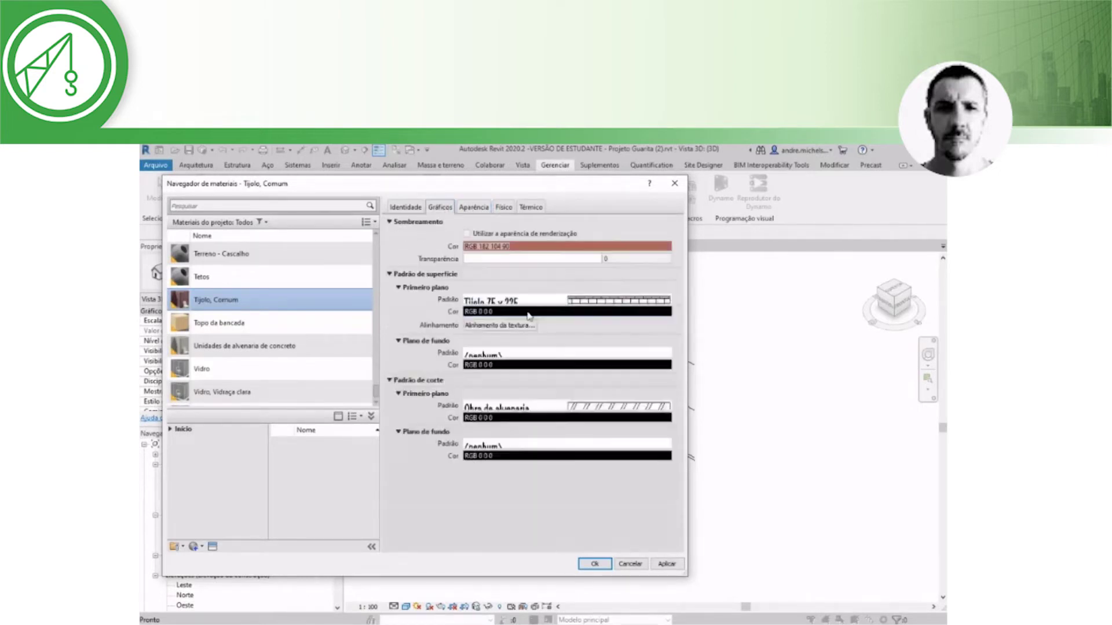
Move and narrow the Material Browser so the Guarita model stays visible
drag(492, 191, 615, 201)
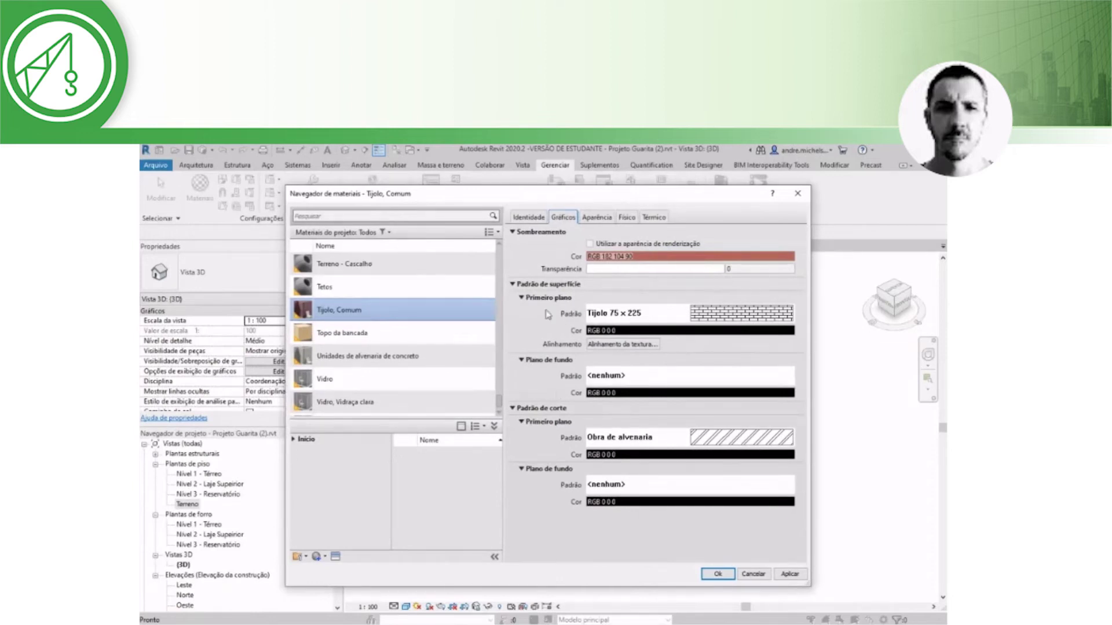
drag(682, 202, 445, 186)
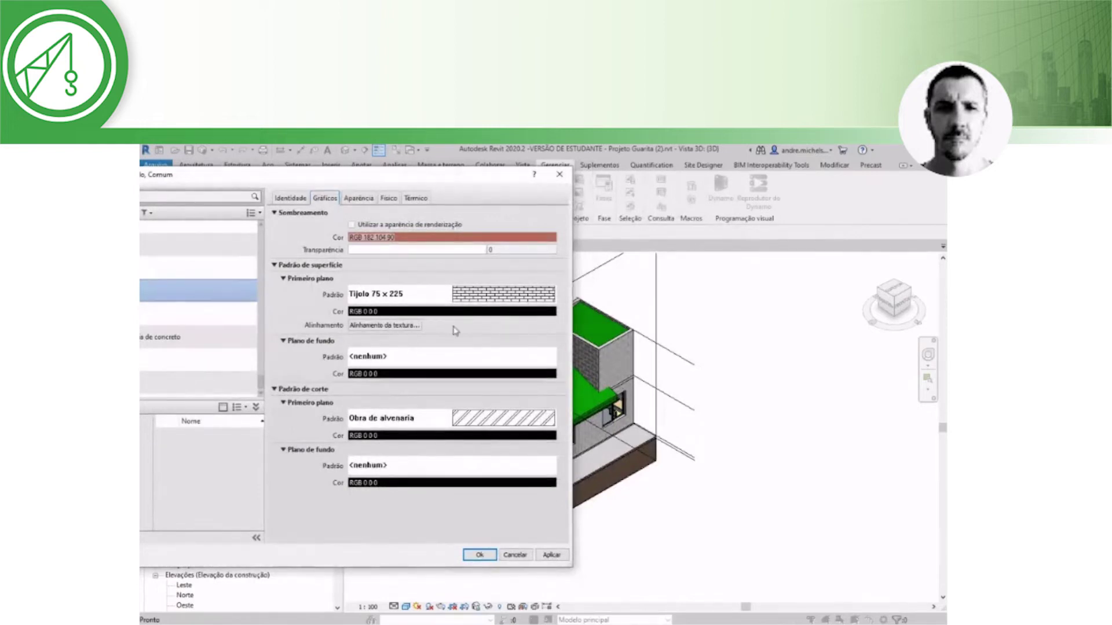
drag(449, 176, 572, 184)
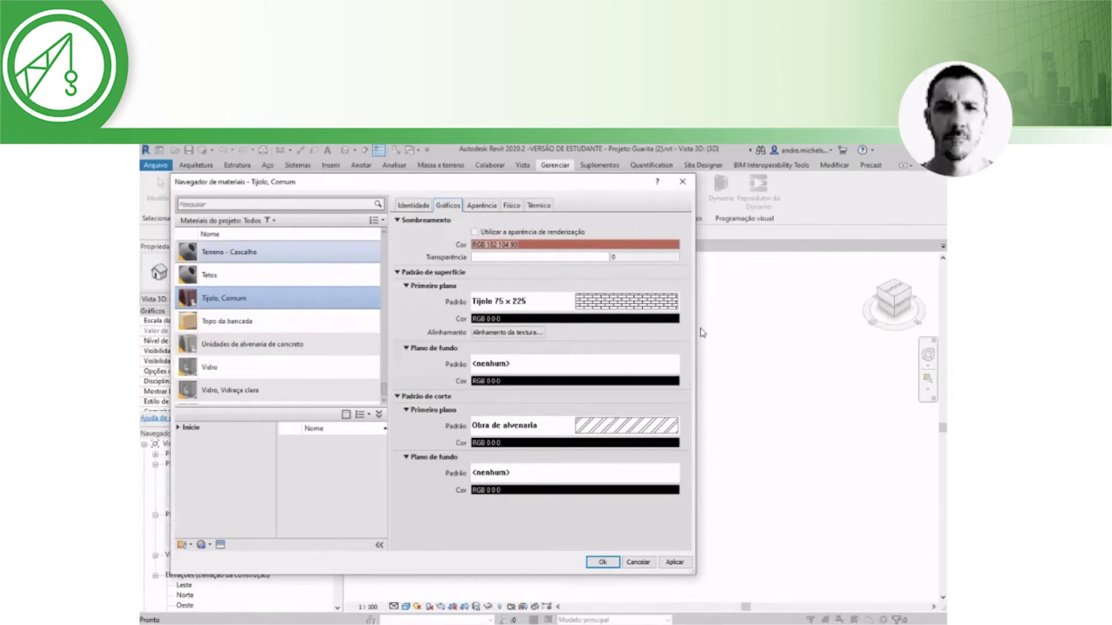
drag(697, 333, 549, 336)
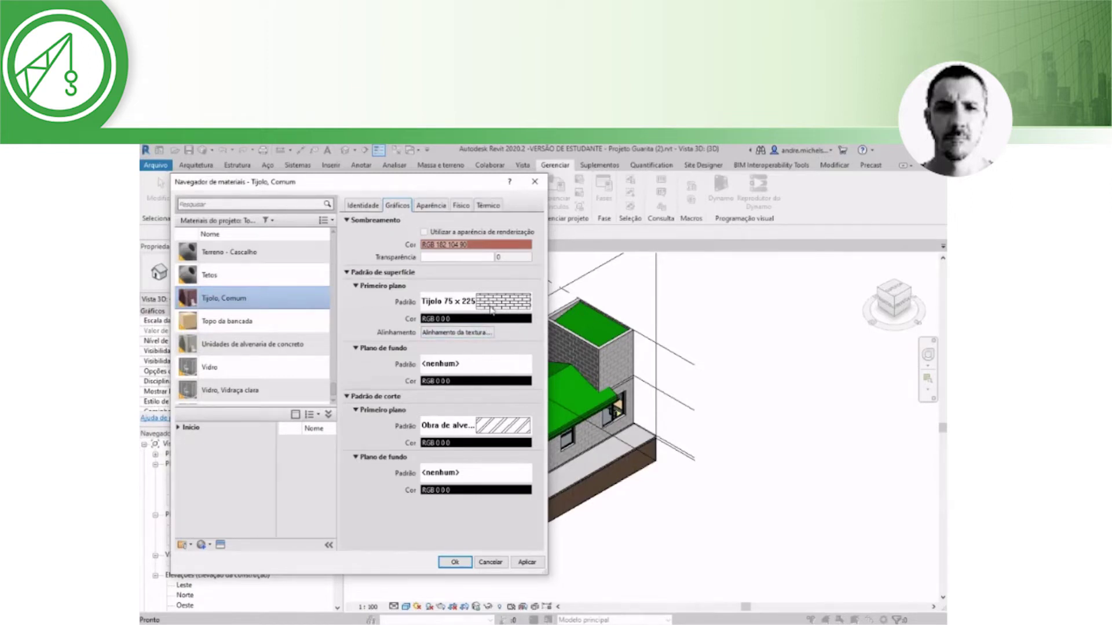
Browse the surface fill pattern list and leave the pattern unchanged
click(511, 306)
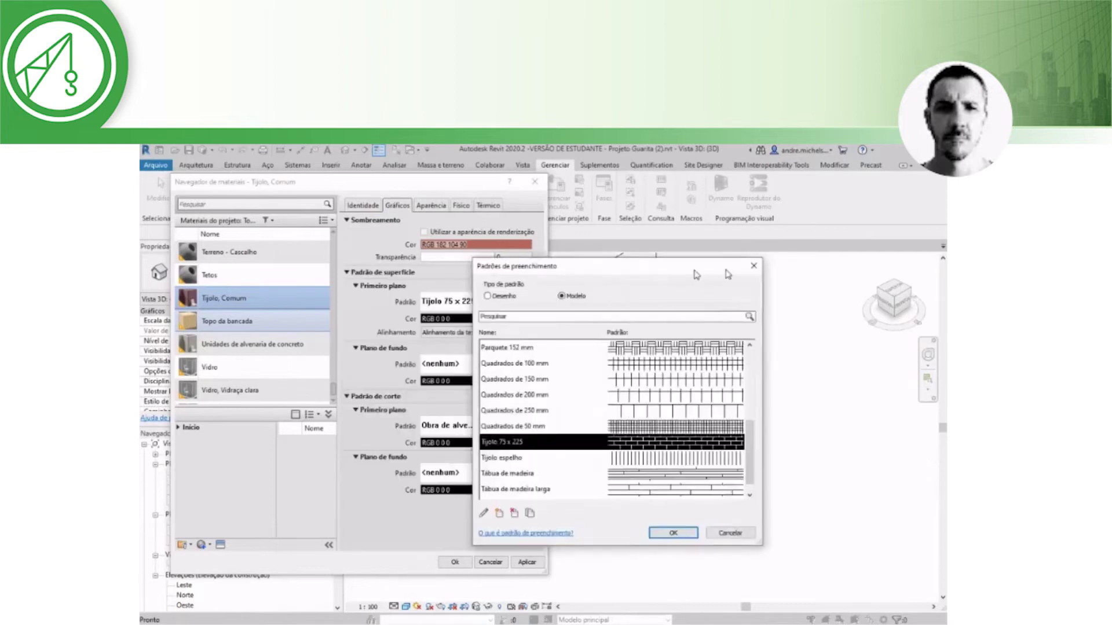
scroll(877, 416, up, 3)
scroll(877, 416, up, 3)
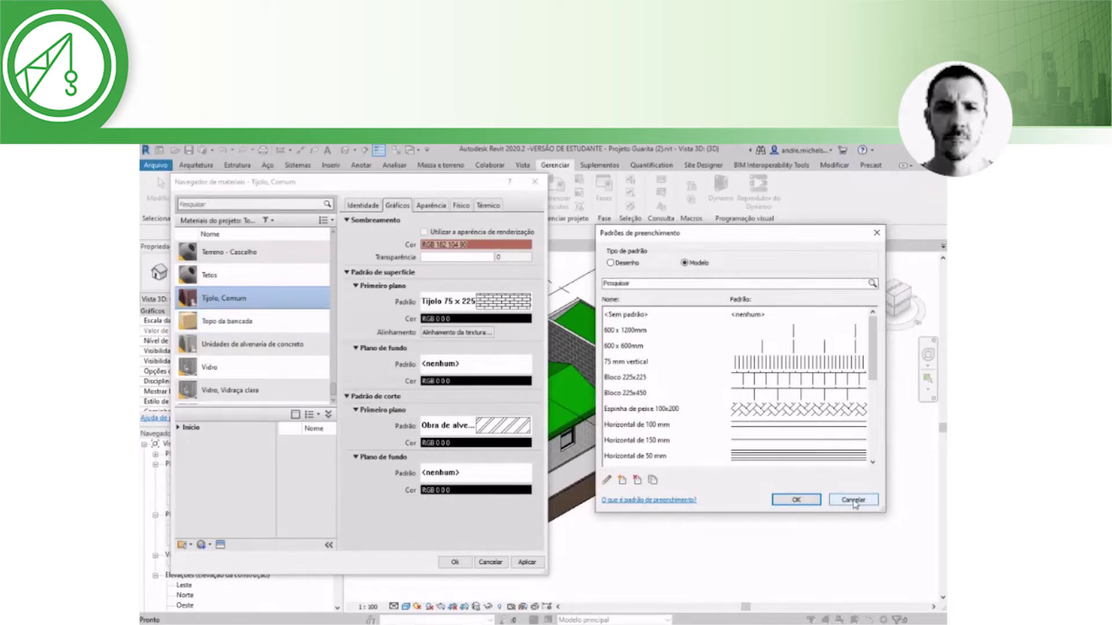
click(854, 501)
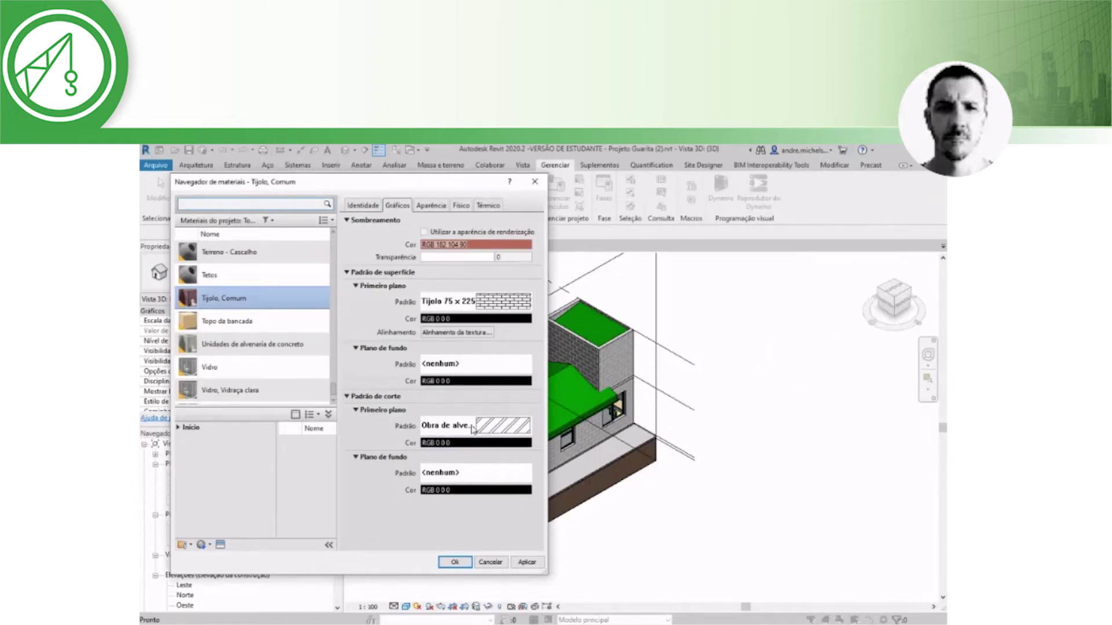
Set the cut foreground pattern to <Preenchimento sólido>
click(497, 426)
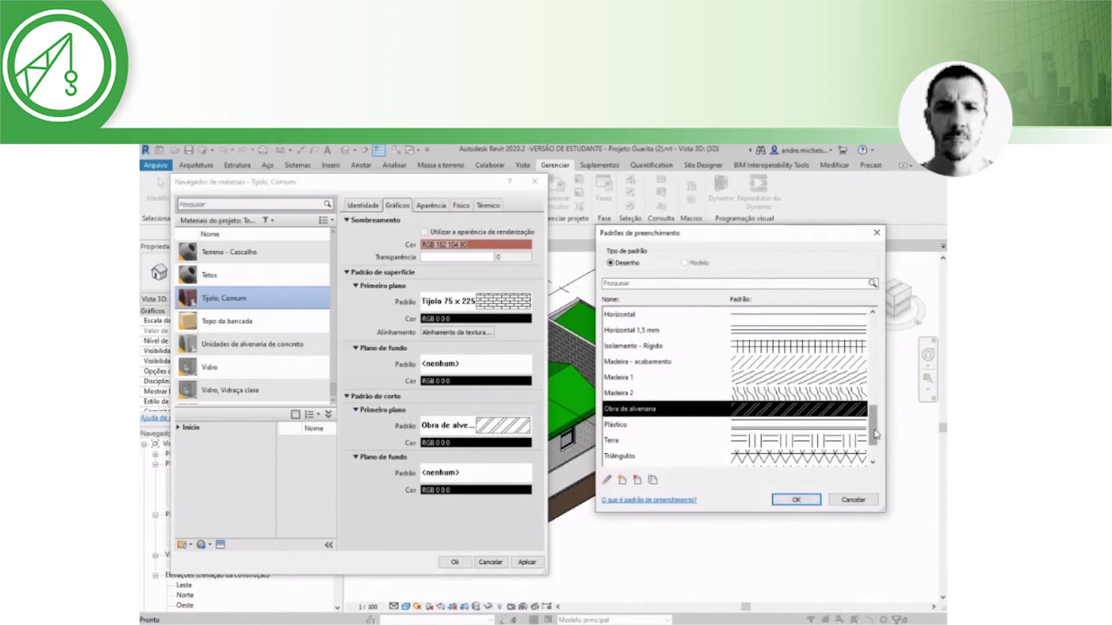
drag(873, 426, 872, 333)
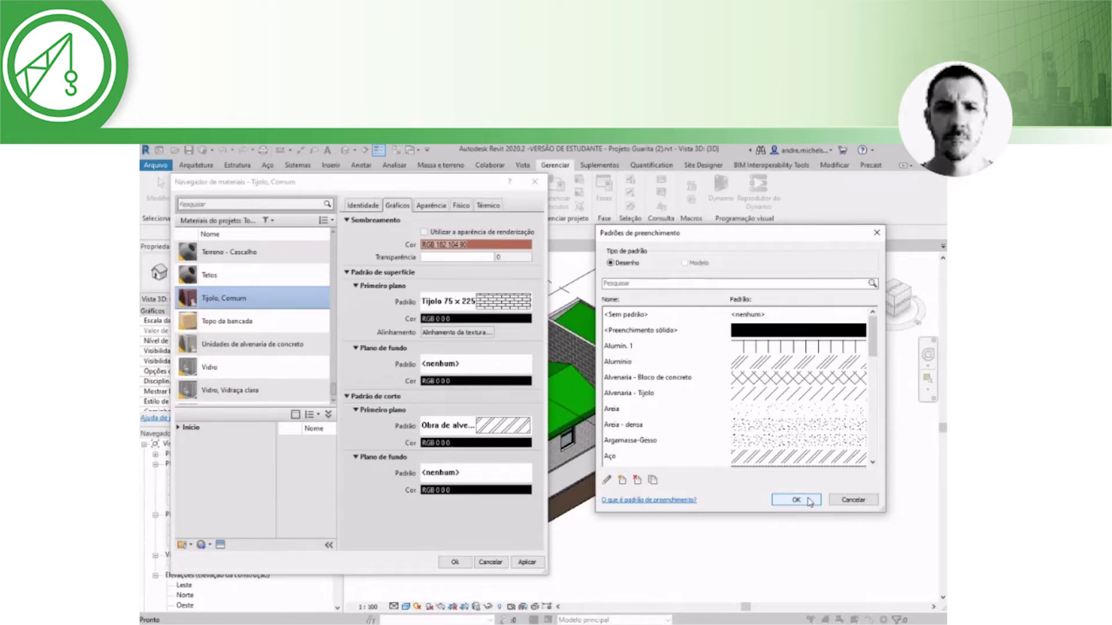
click(773, 333)
click(808, 501)
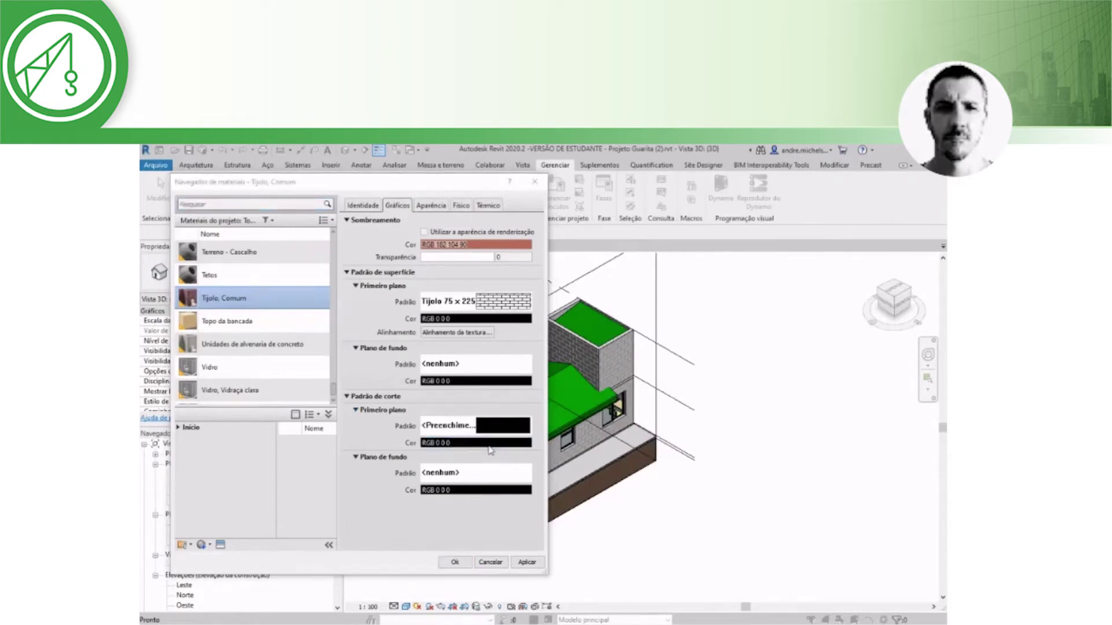
click(490, 444)
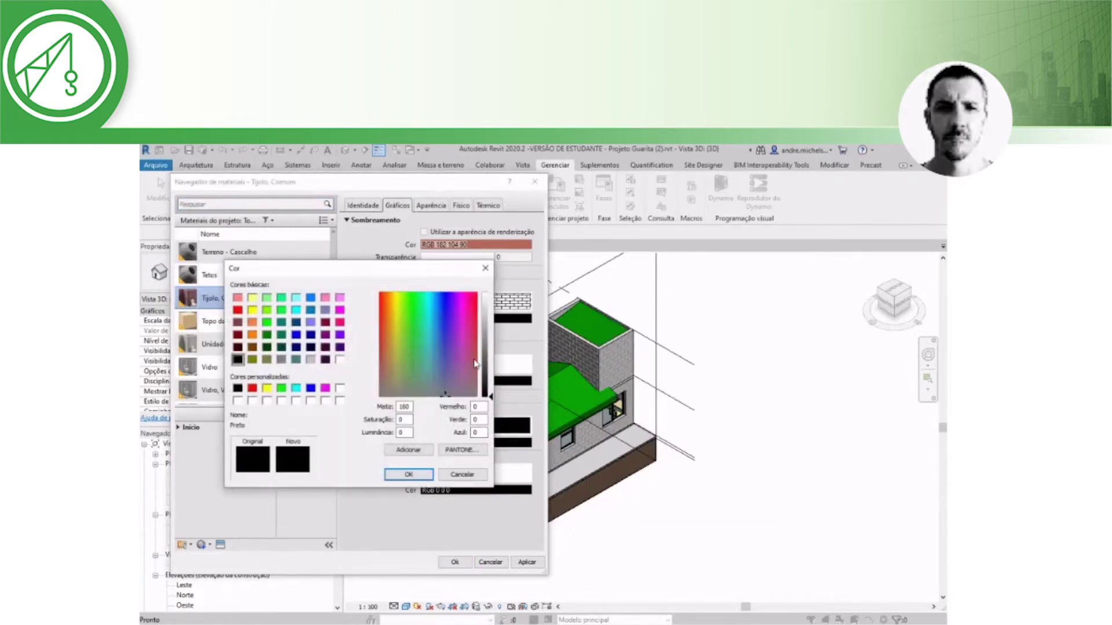
Make the solid cut fill mid grey, RGB 154-154-154, and view the appearance asset
drag(484, 359, 488, 334)
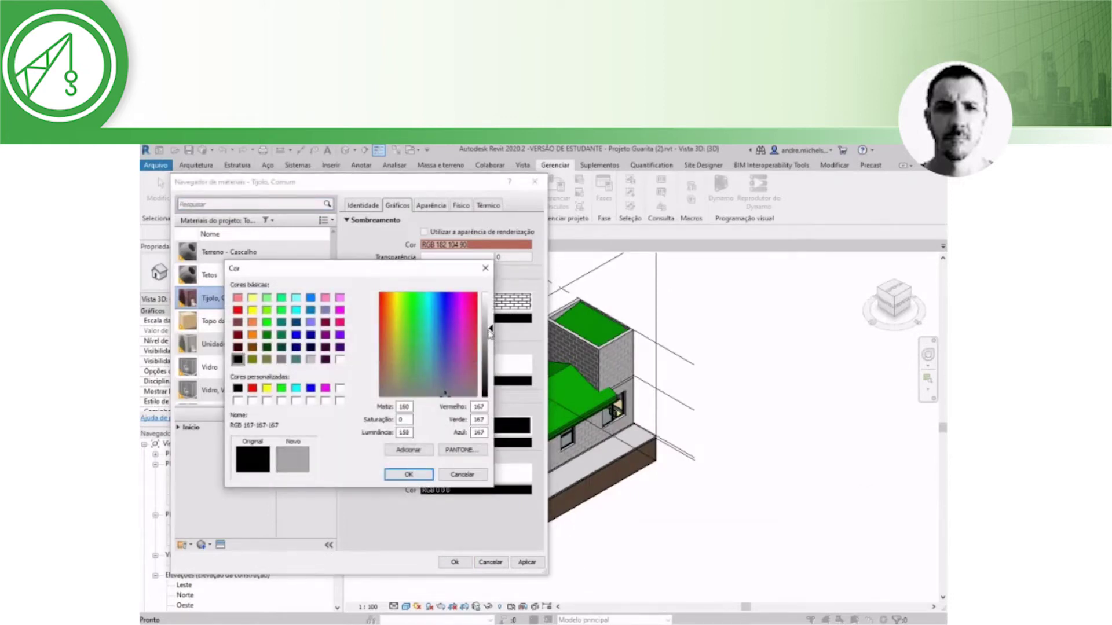
click(401, 474)
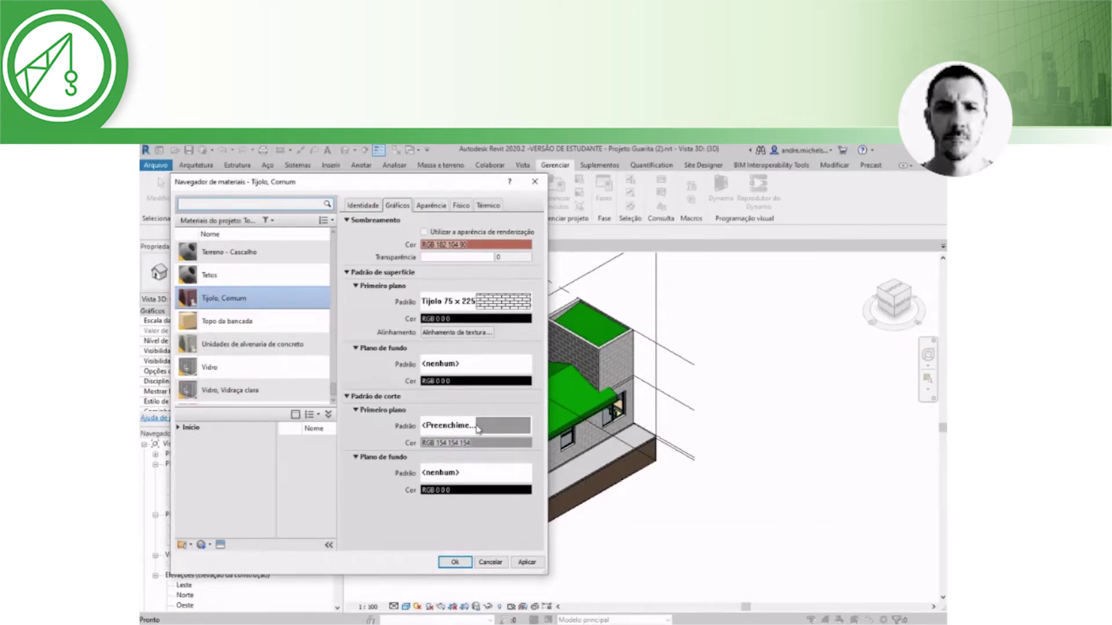
click(433, 207)
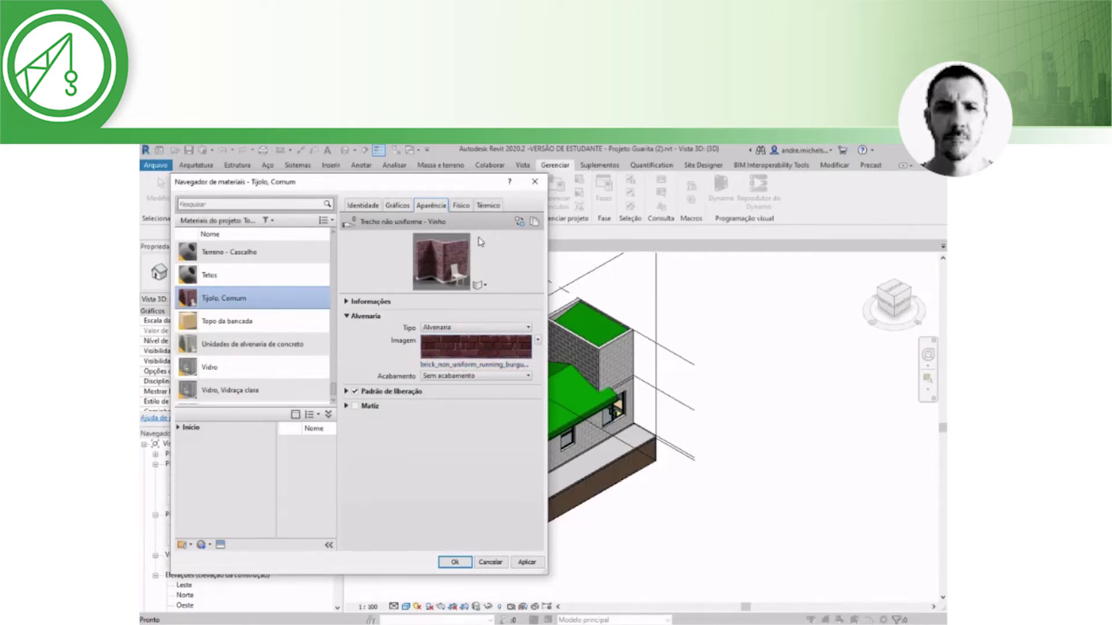
click(462, 207)
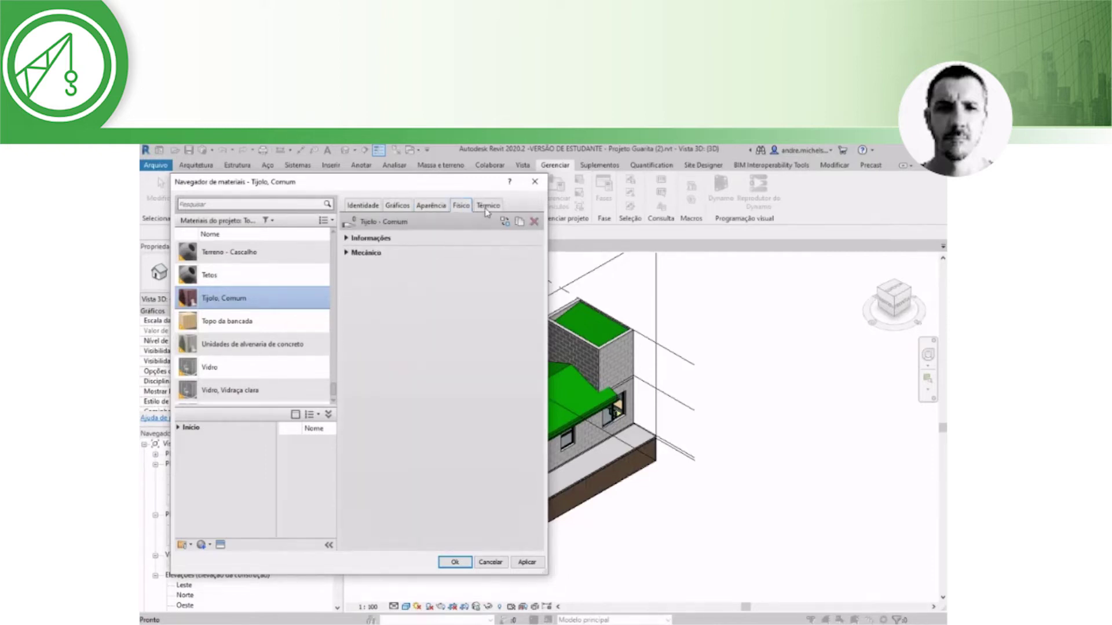
Review Tijolo, Comum's density and thermal properties, then accept the material changes from Gráficos
click(347, 239)
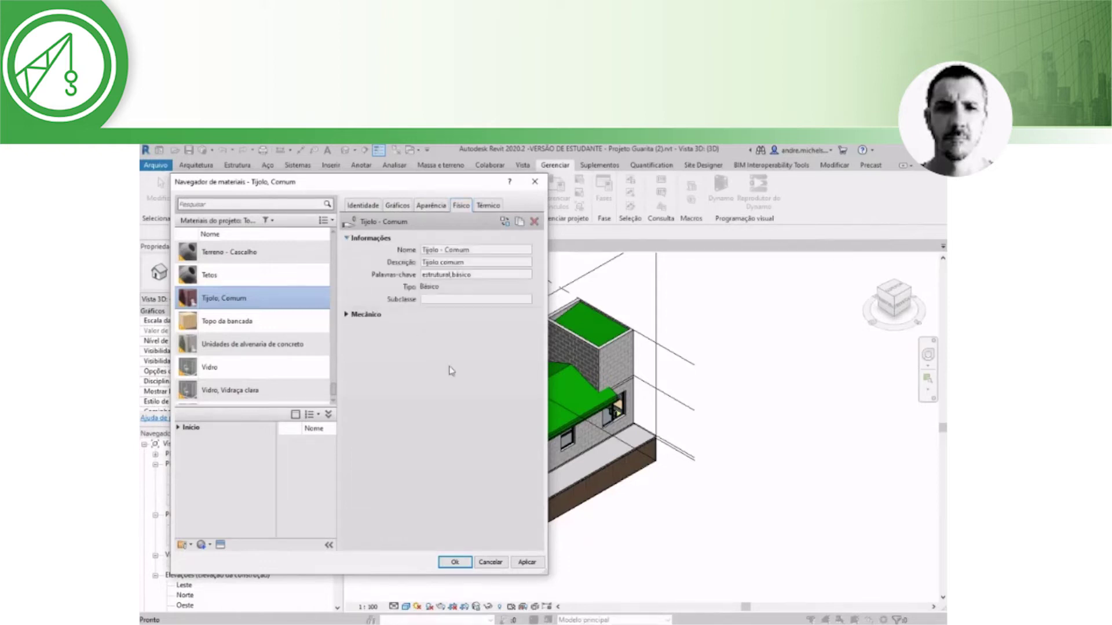
click(347, 315)
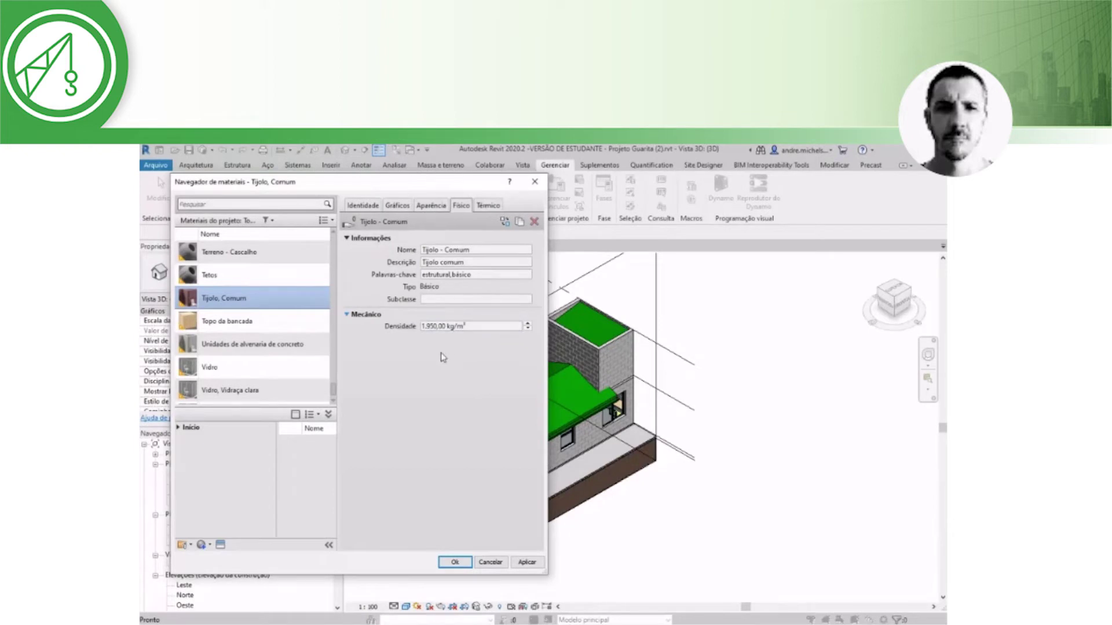
click(488, 207)
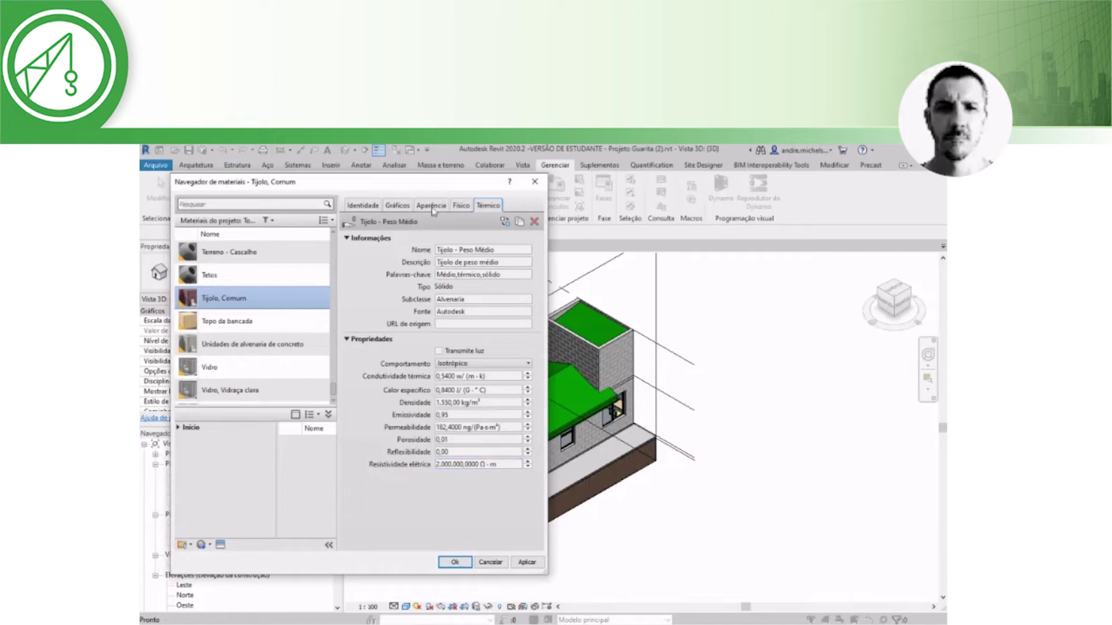
click(461, 207)
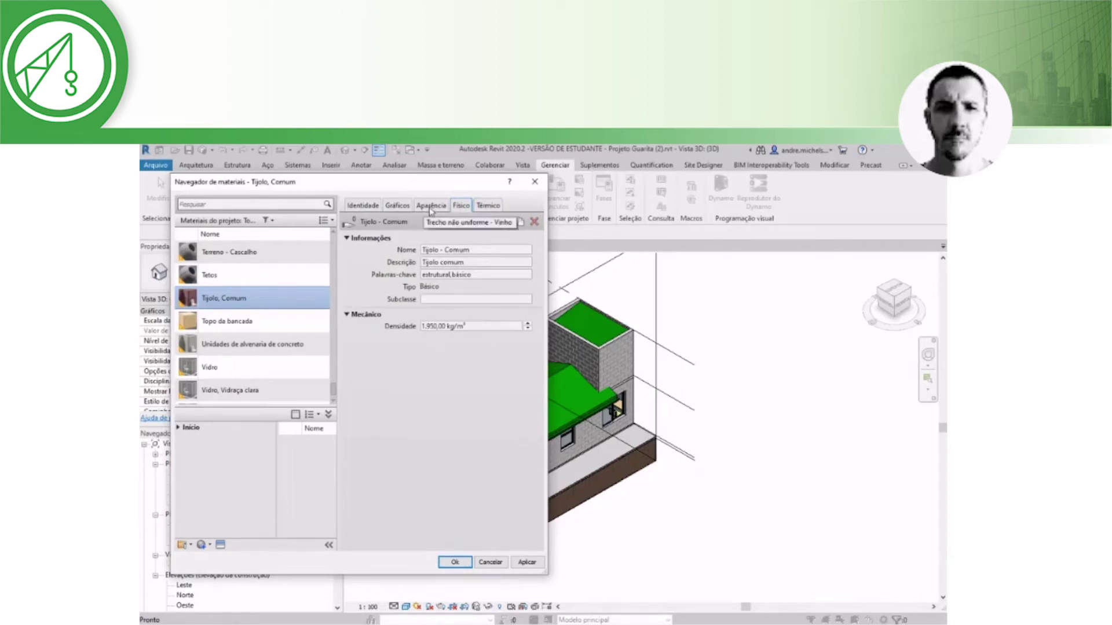
click(431, 207)
click(397, 208)
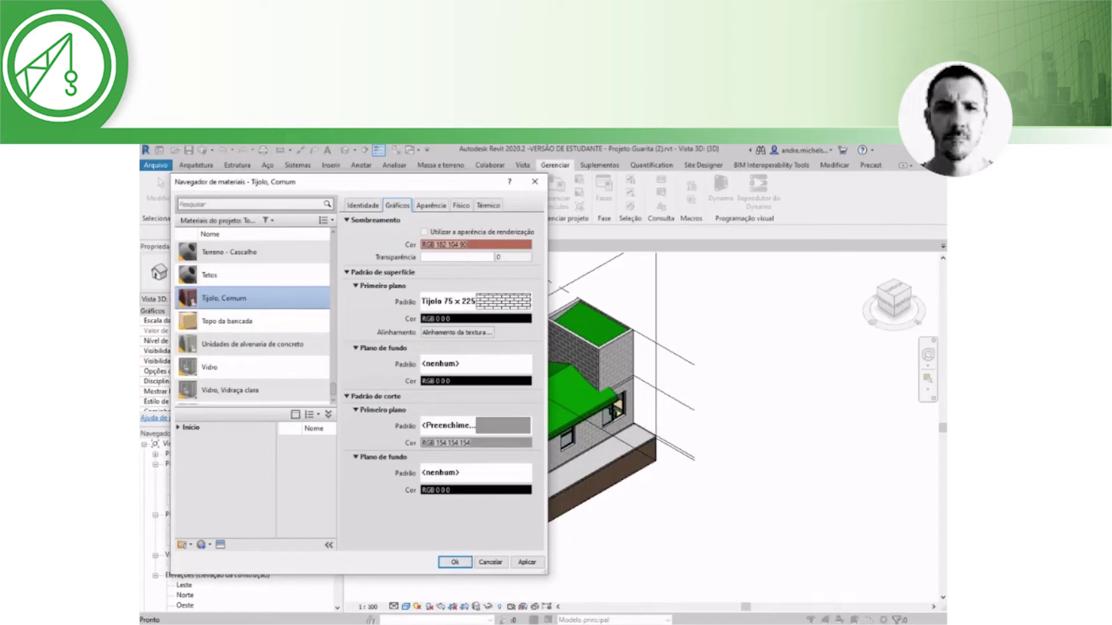
click(455, 565)
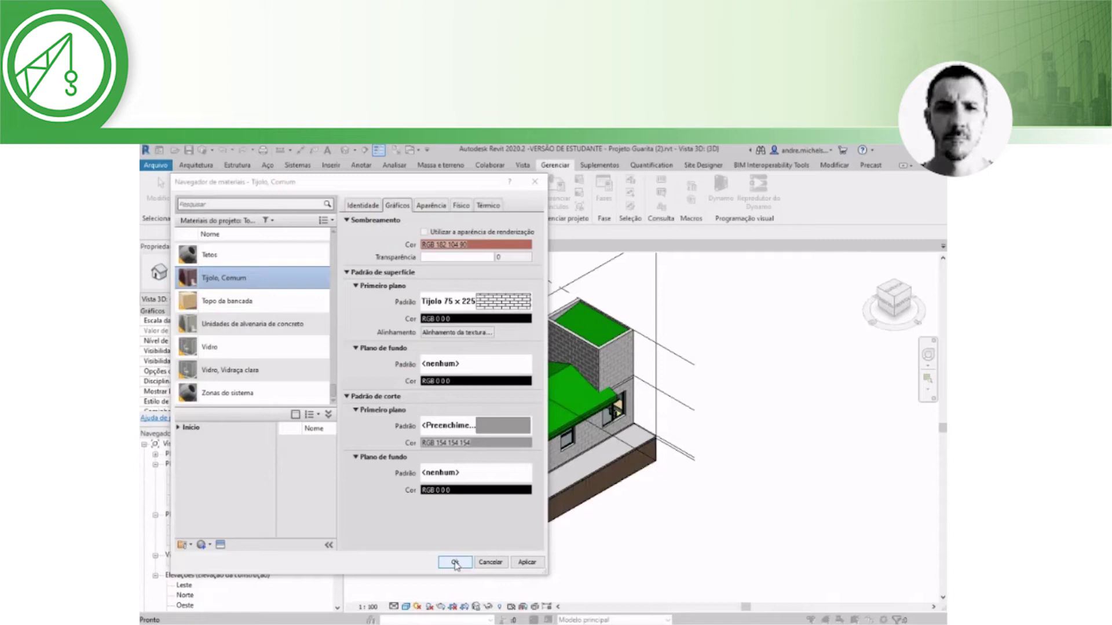
Close the Material Browser, select an _Alvenaria 17cm wall, and open the Nível 1 - Térreo plan
click(490, 562)
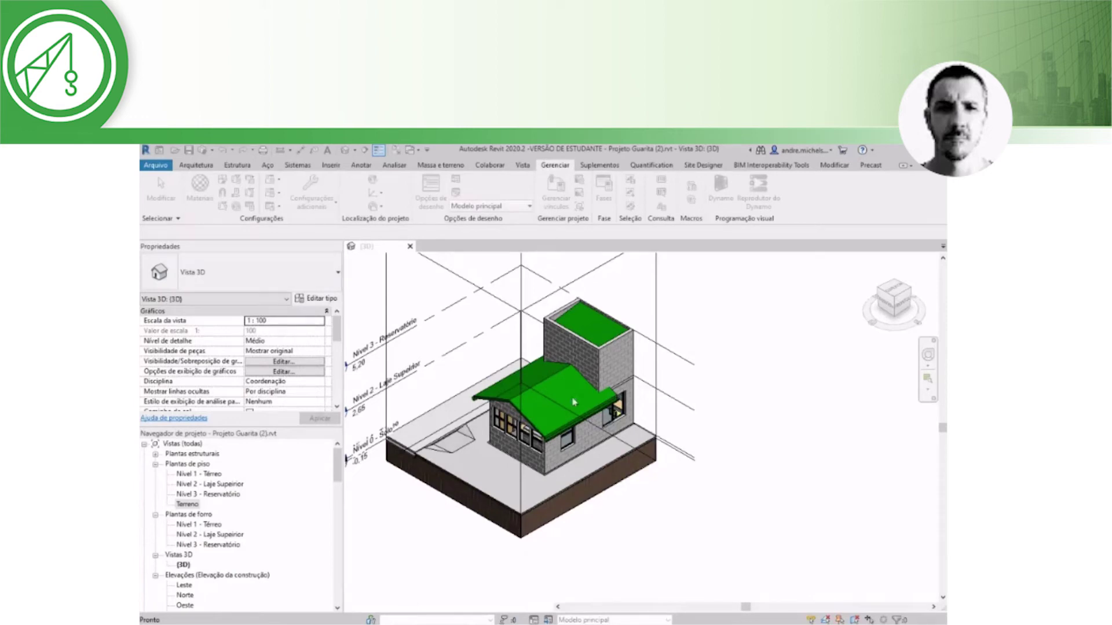
double_click(574, 415)
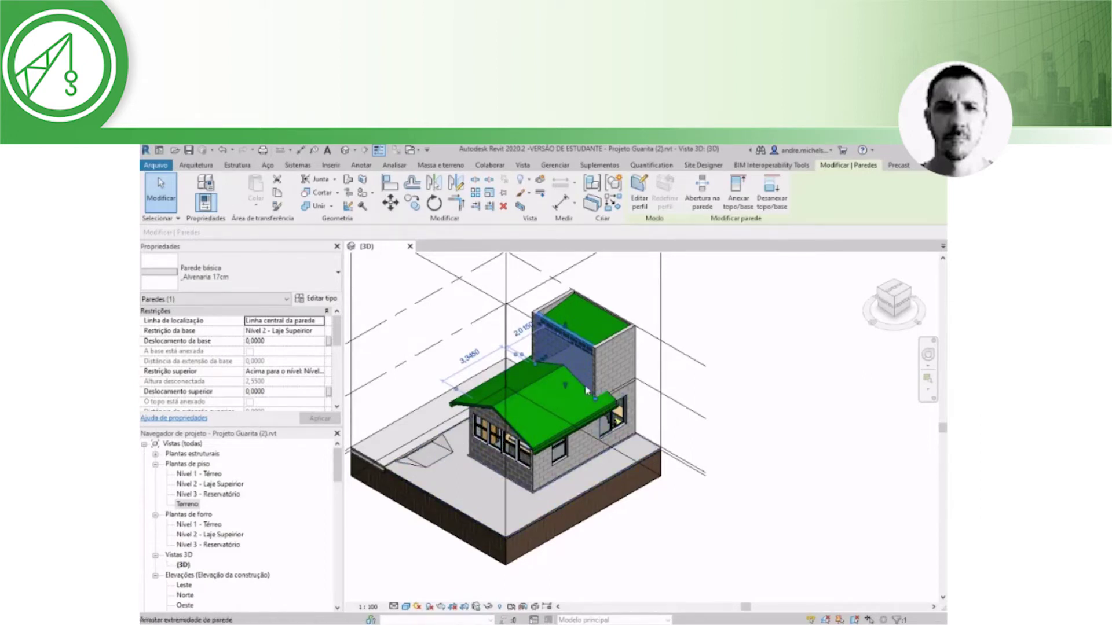
double_click(213, 475)
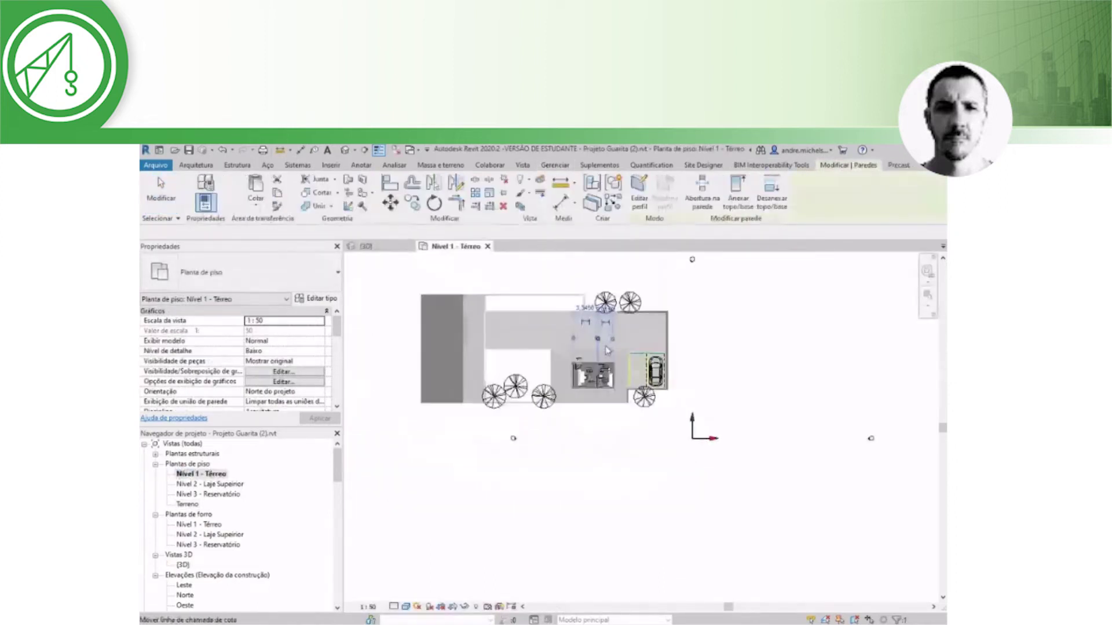
Turn on the crop region in the Nível 1 - Térreo plan and zoom out to see its whole boundary
scroll(605, 347, up, 1)
scroll(606, 348, up, 2)
scroll(606, 347, up, 2)
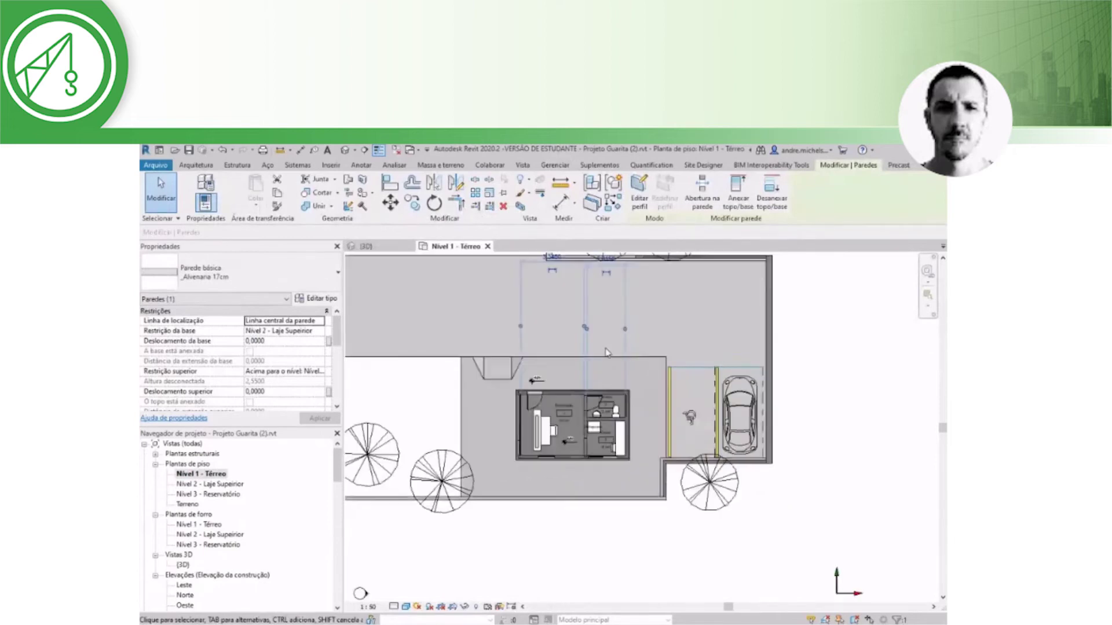
scroll(605, 348, down, 4)
middle_drag(620, 528, 619, 551)
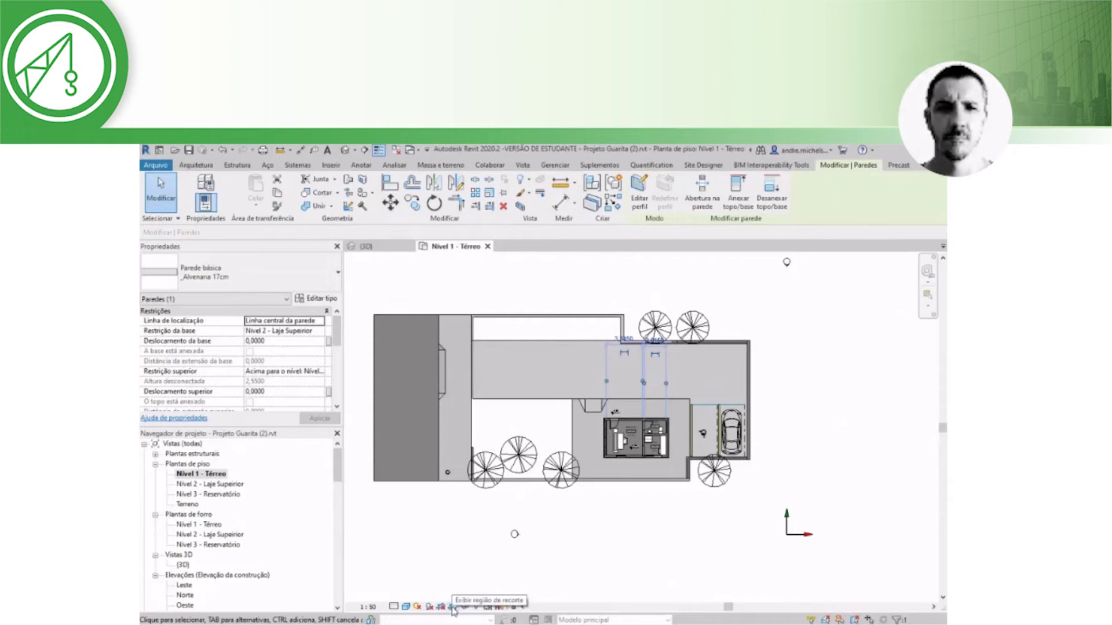
click(454, 611)
click(587, 557)
scroll(592, 557, down, 2)
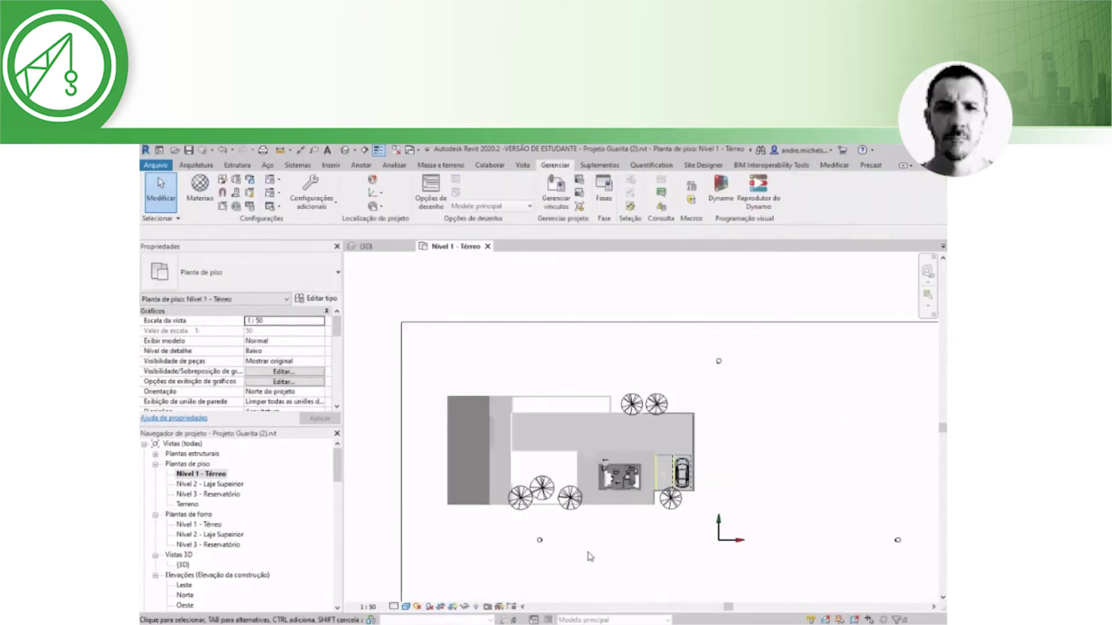
scroll(593, 557, down, 1)
middle_drag(593, 558, 598, 477)
scroll(583, 479, down, 2)
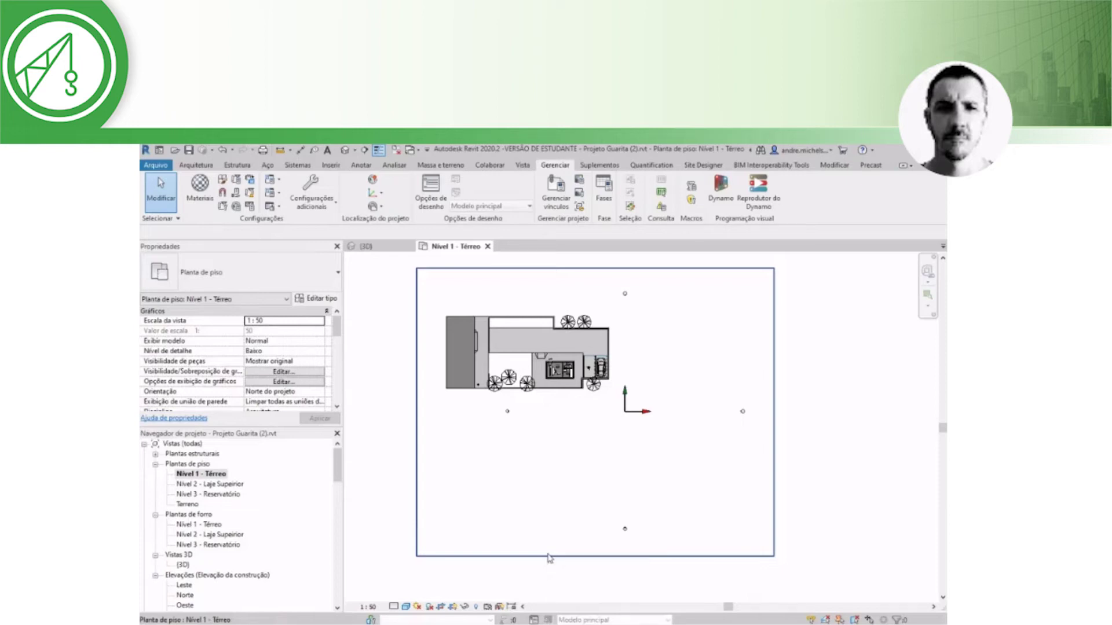
Drag the crop region's bottom, left and right edges in toward the guardhouse
click(549, 557)
mouse_move(595, 557)
mouse_down()
mouse_move(615, 427)
mouse_move(765, 362)
mouse_move(596, 398)
mouse_up()
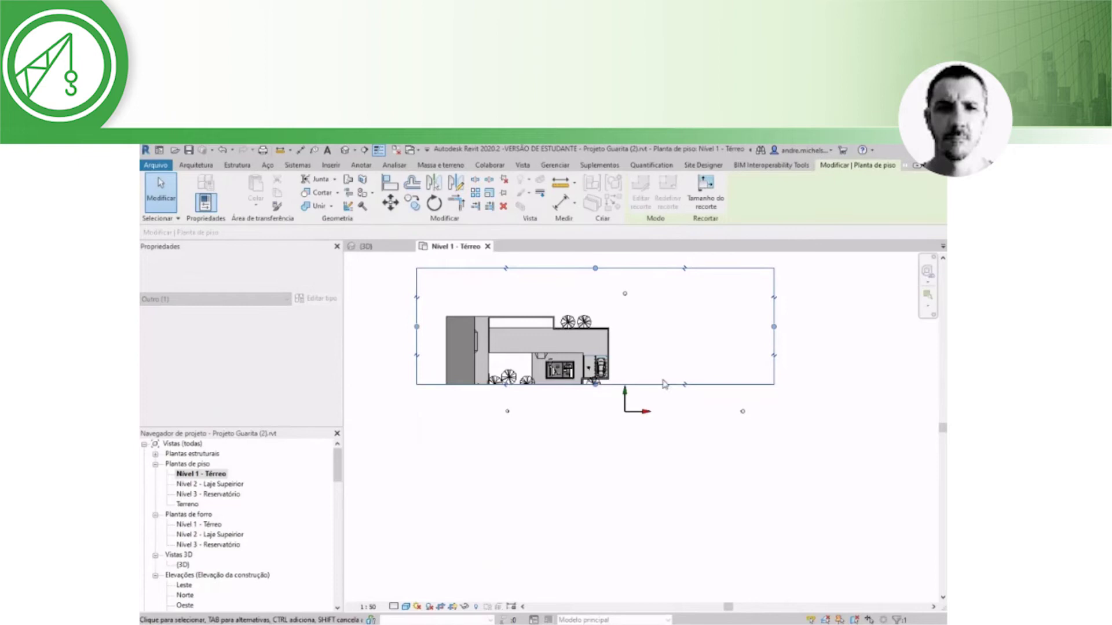
drag(596, 385, 538, 342)
drag(774, 327, 579, 268)
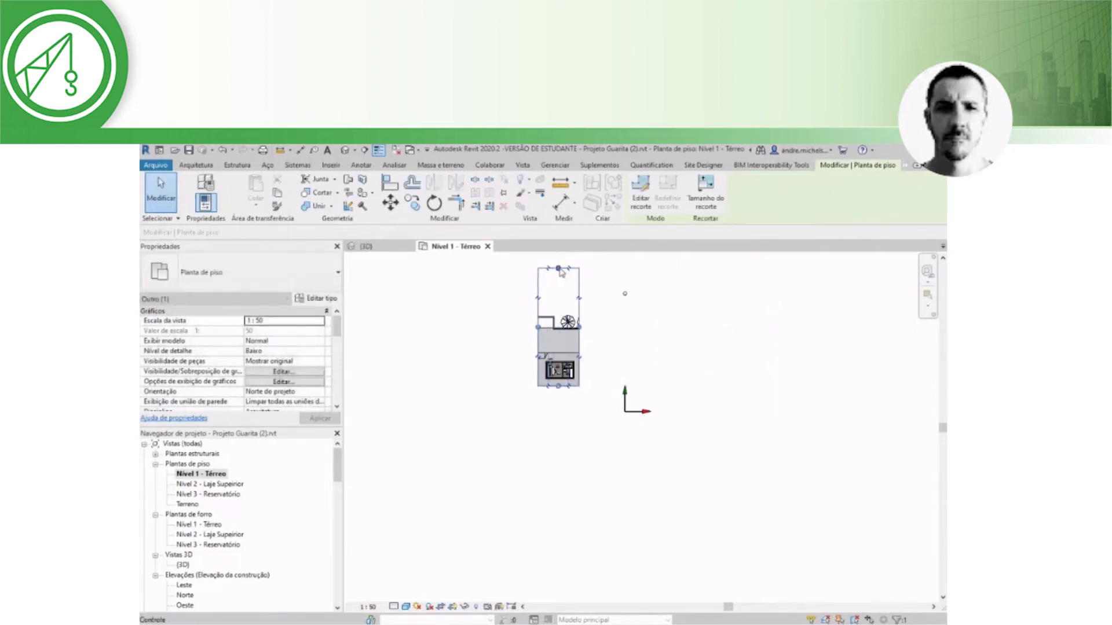
drag(550, 356, 549, 356)
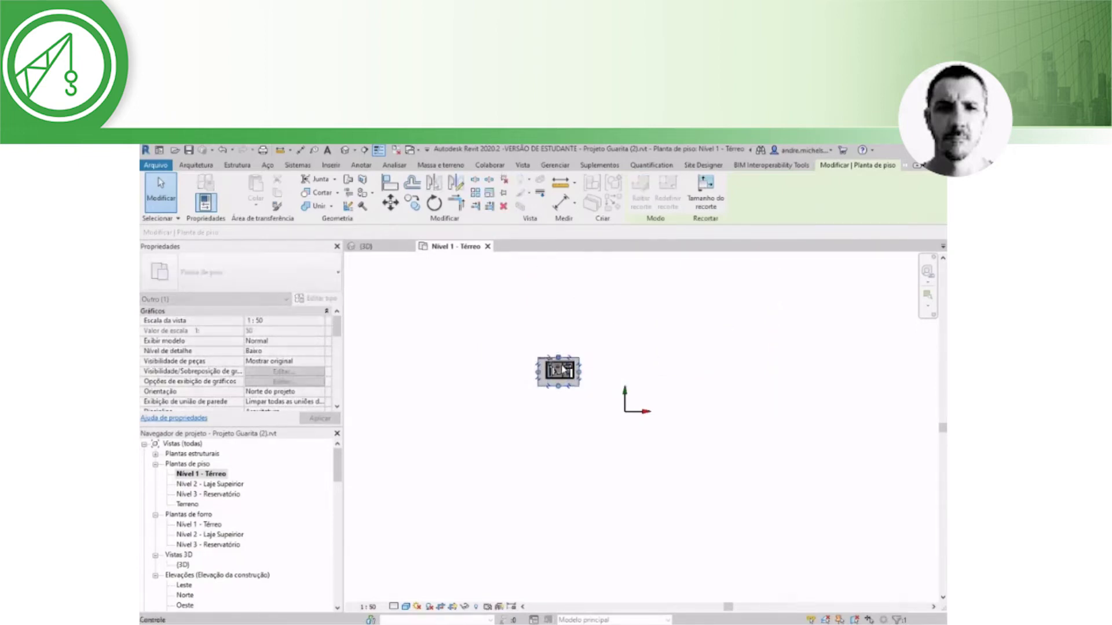
Tighten the crop's bottom edge below the guardhouse and hide the crop boundary
scroll(547, 365, up, 1)
scroll(547, 365, up, 3)
scroll(539, 371, up, 2)
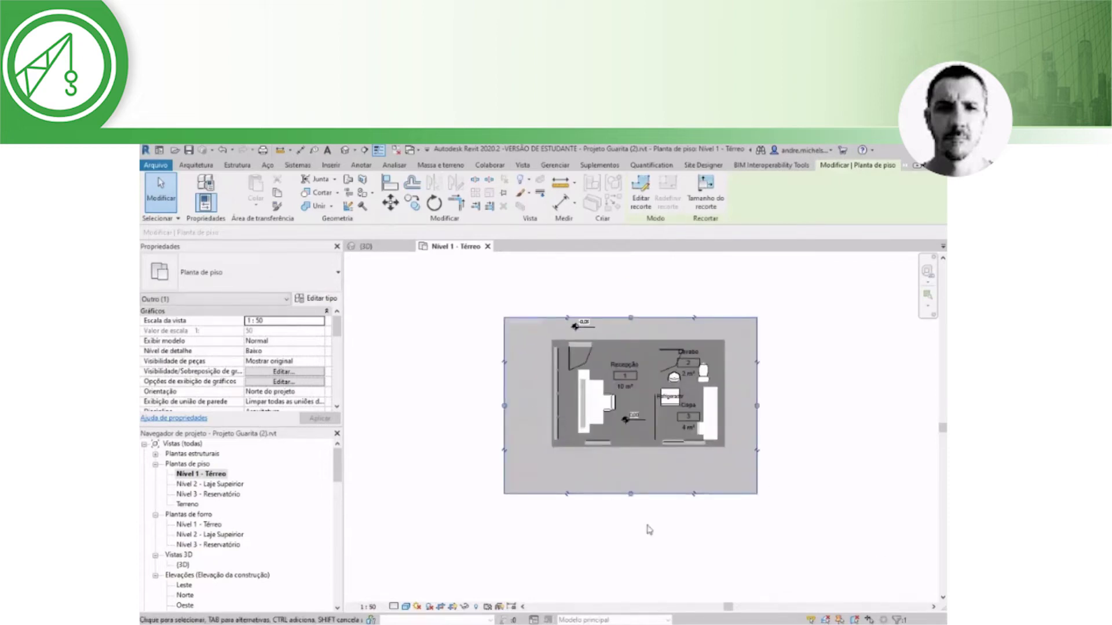
scroll(642, 521, up, 2)
drag(639, 496, 639, 473)
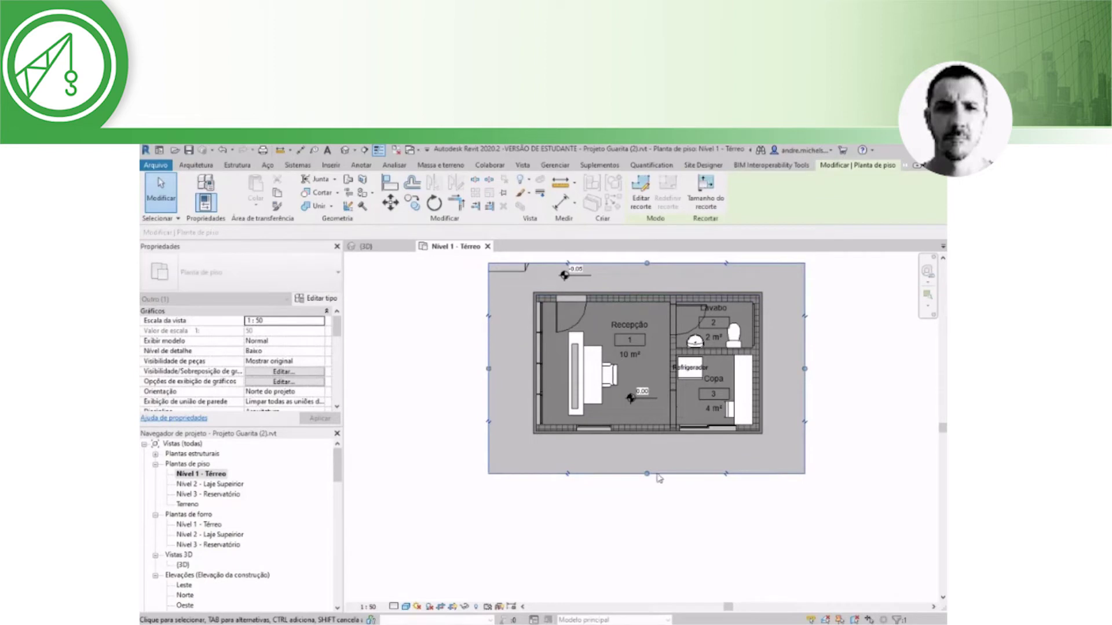
middle_drag(619, 536, 548, 575)
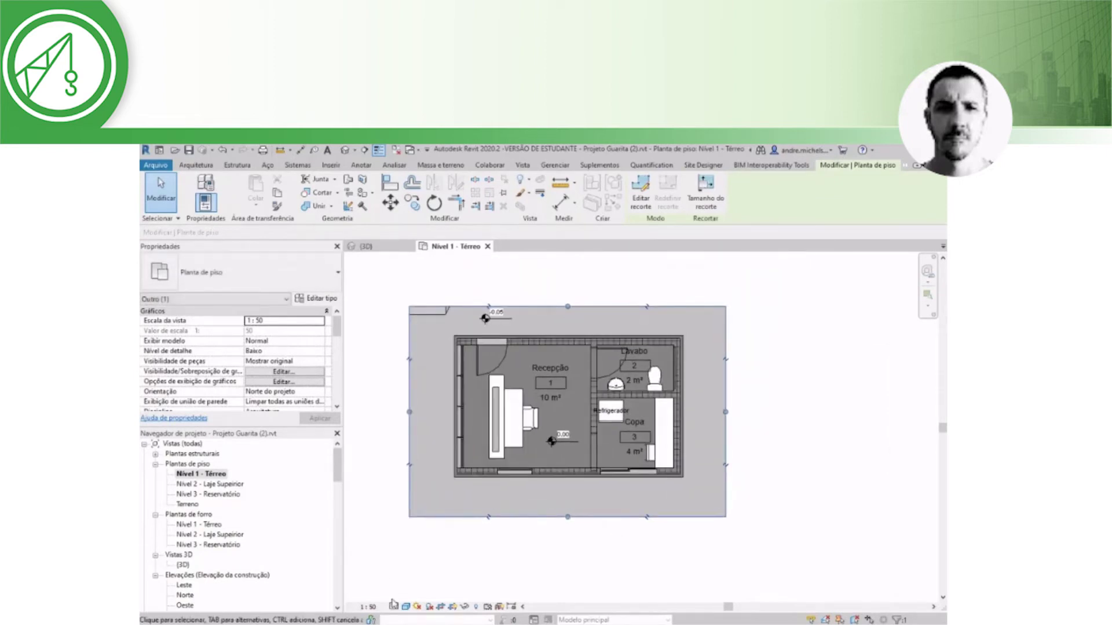
click(453, 611)
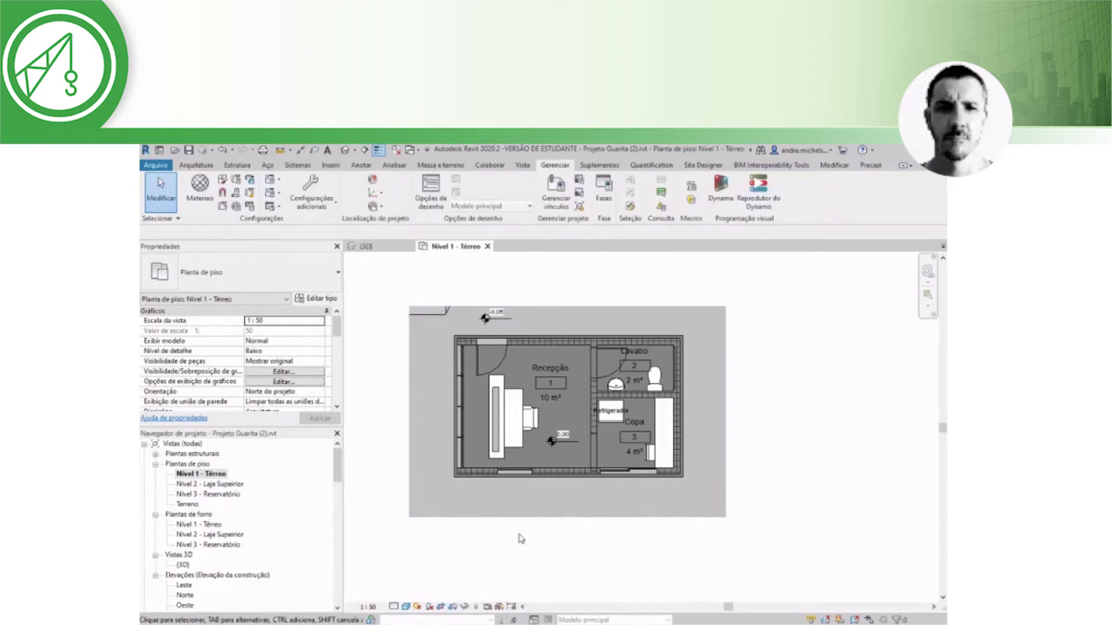
Zoom in and select the guardhouse's top exterior wall, a Parede básica _Alvenaria 17cm
middle_drag(519, 534, 595, 576)
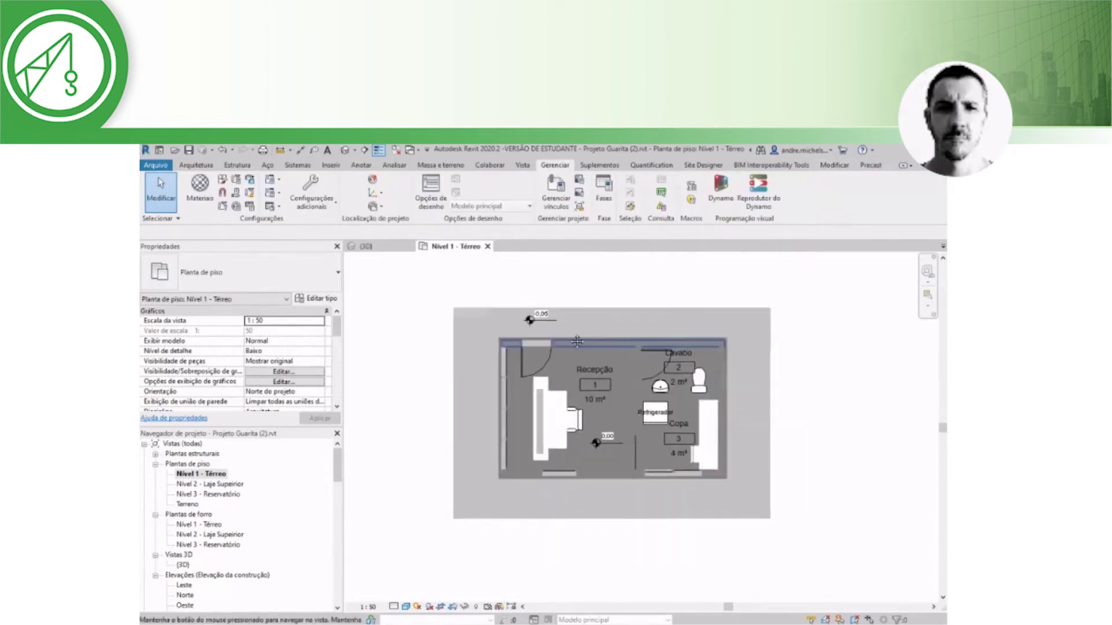
scroll(560, 508, up, 3)
click(560, 509)
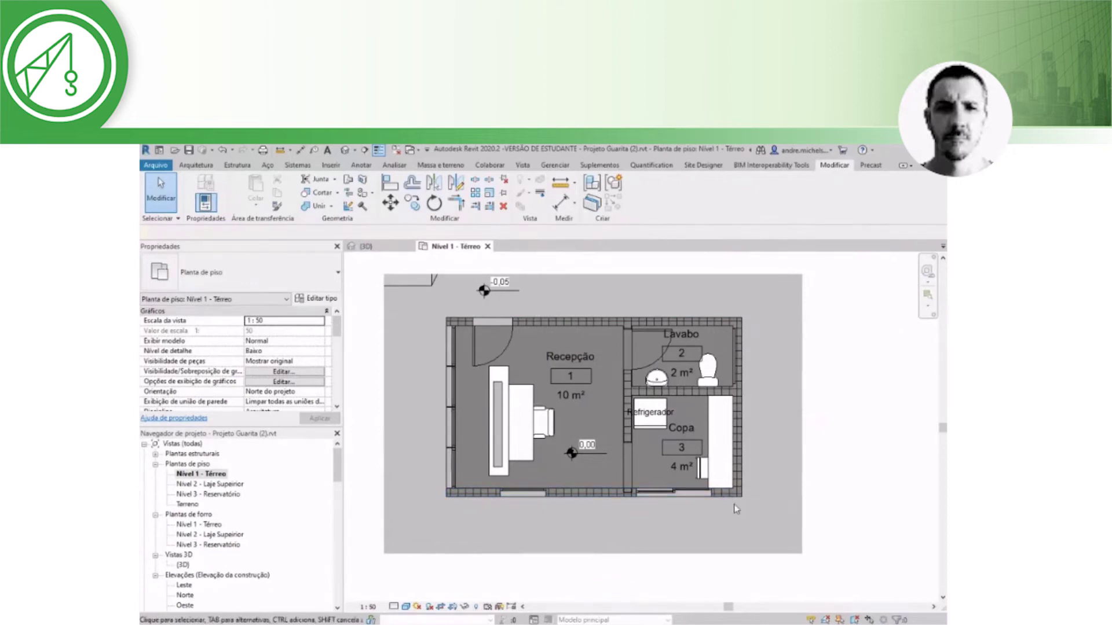
scroll(551, 371, up, 1)
scroll(555, 354, up, 2)
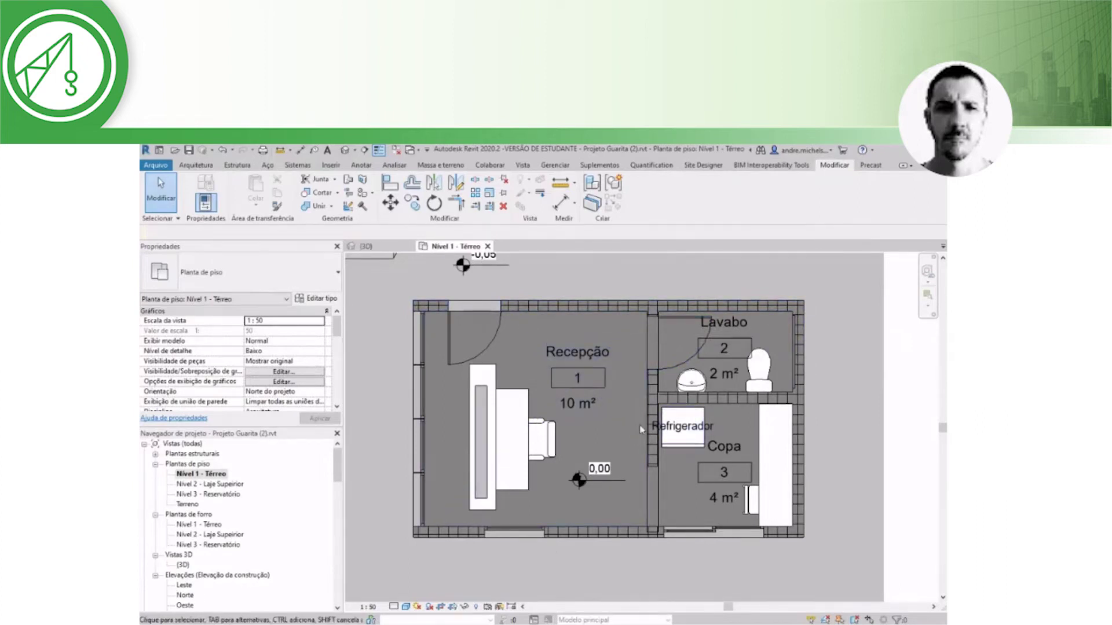
click(550, 310)
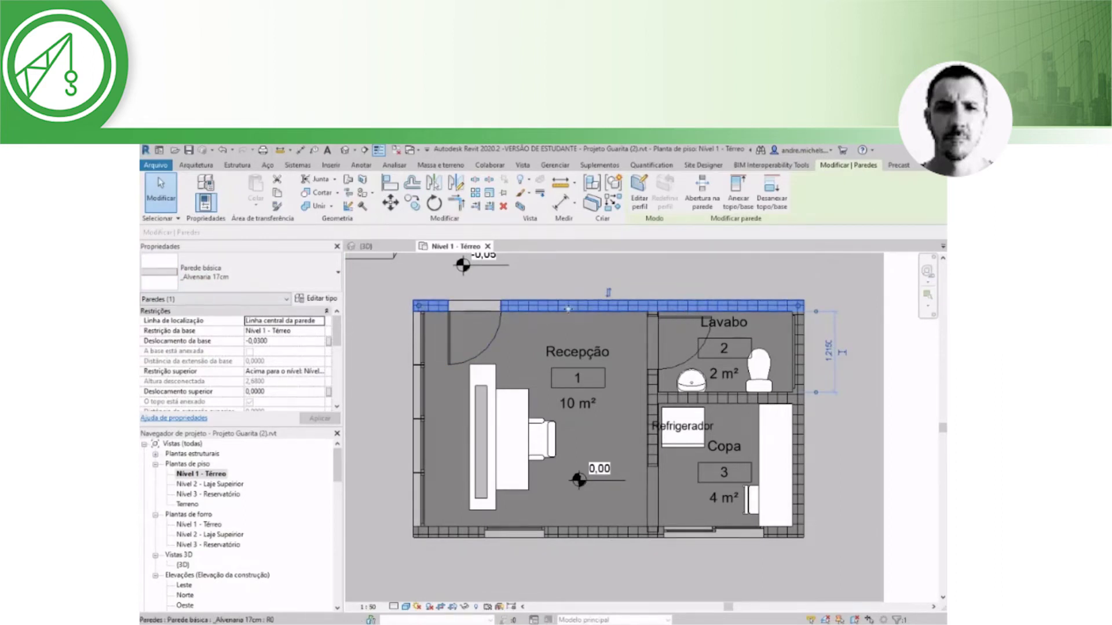
click(320, 299)
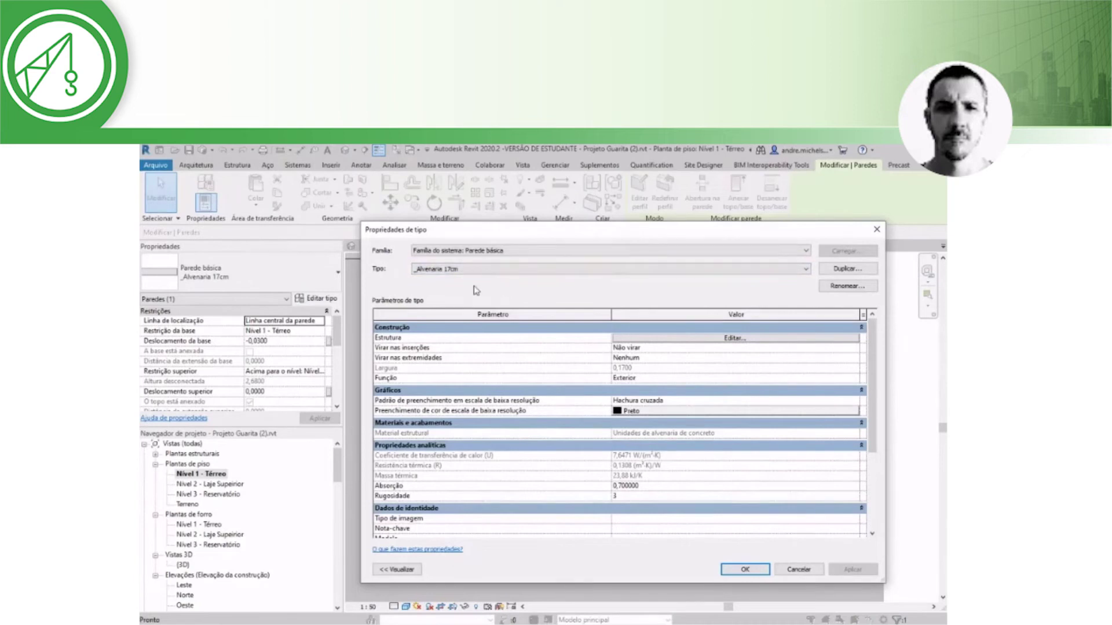
click(426, 272)
click(804, 575)
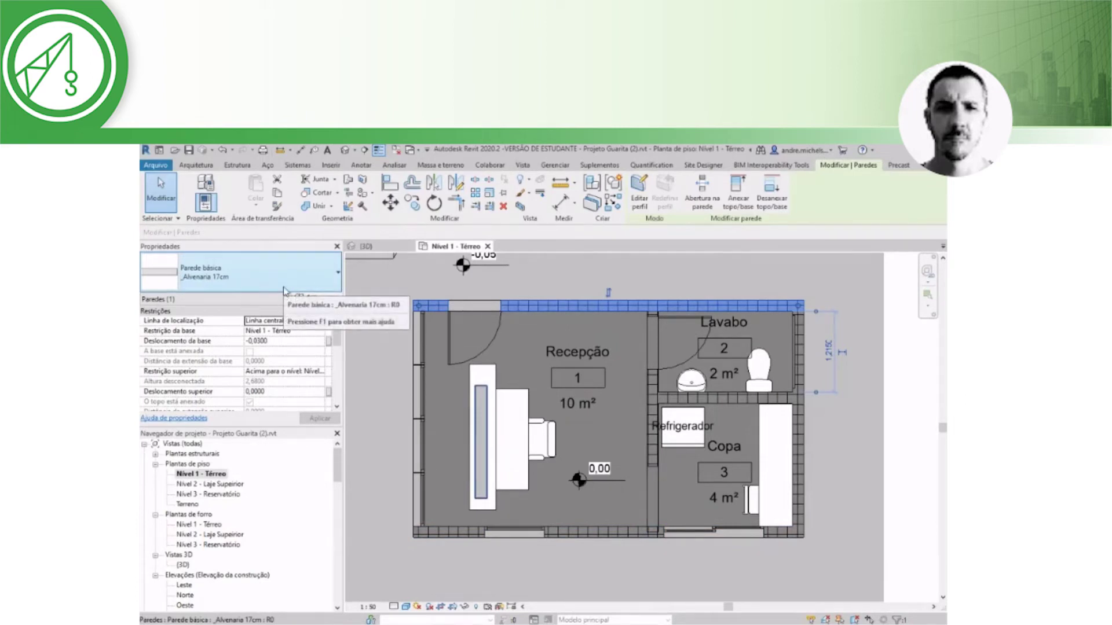
Open the top wall's Type Properties and its Structure layer editor
click(578, 273)
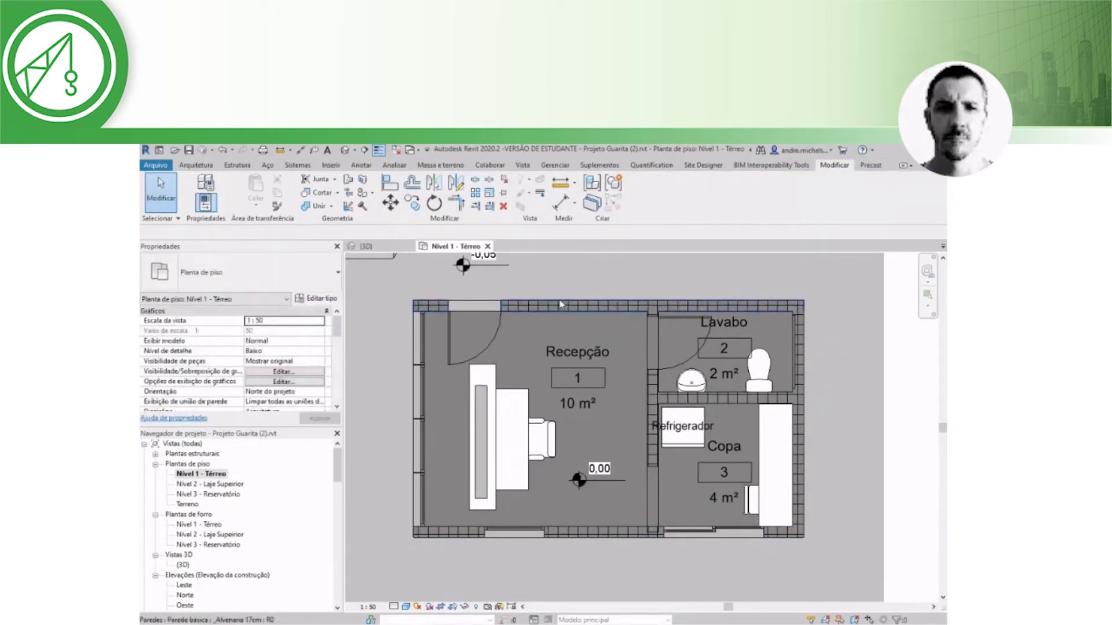
click(560, 305)
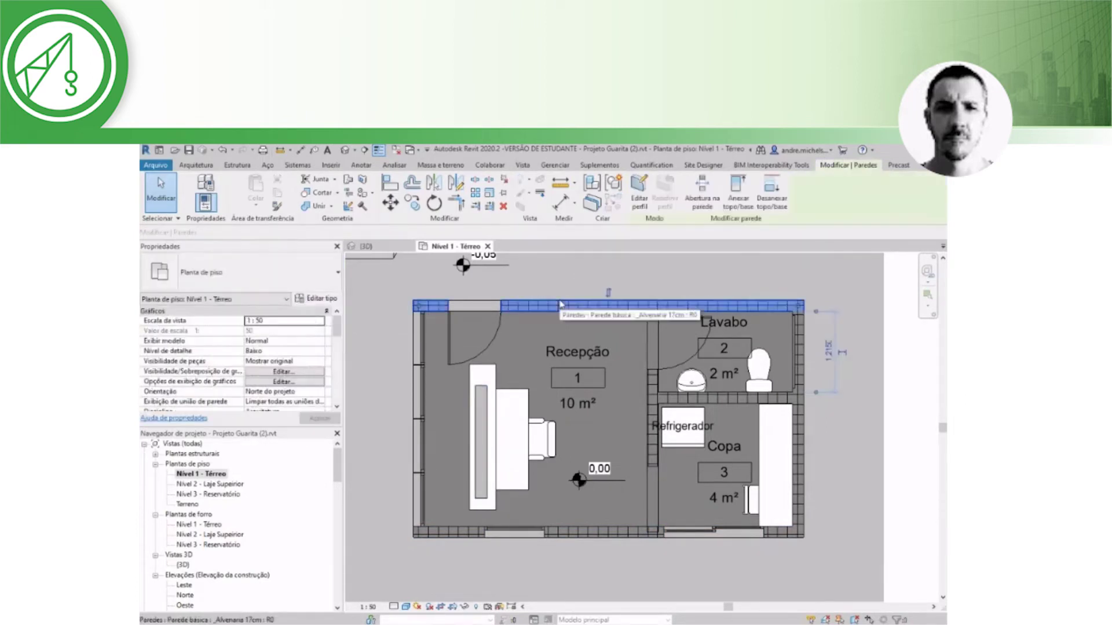
click(333, 300)
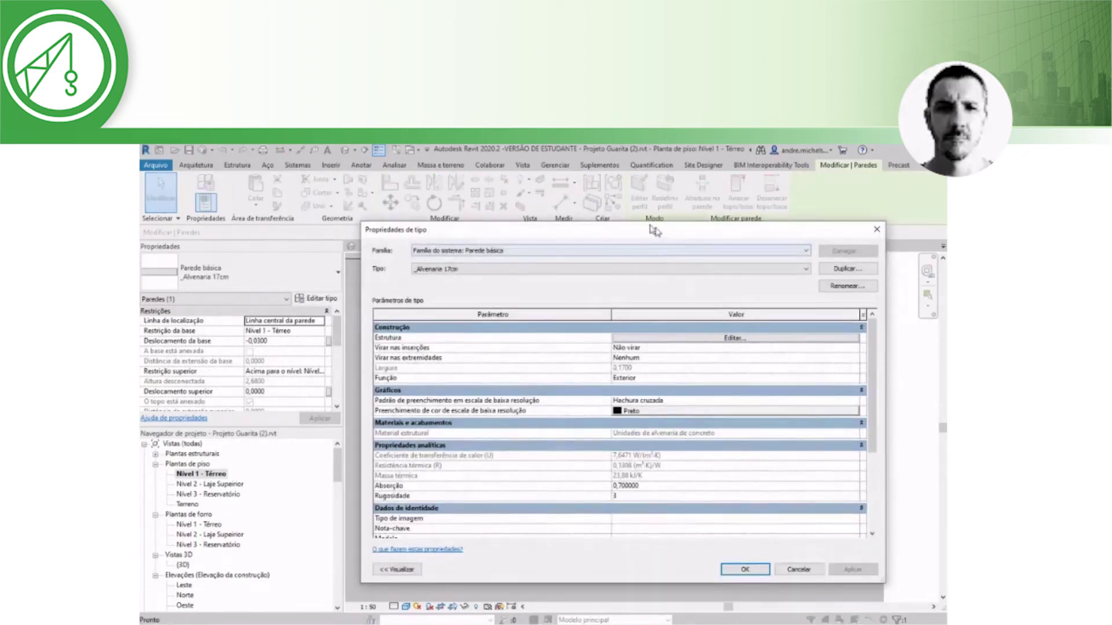
drag(651, 228, 613, 213)
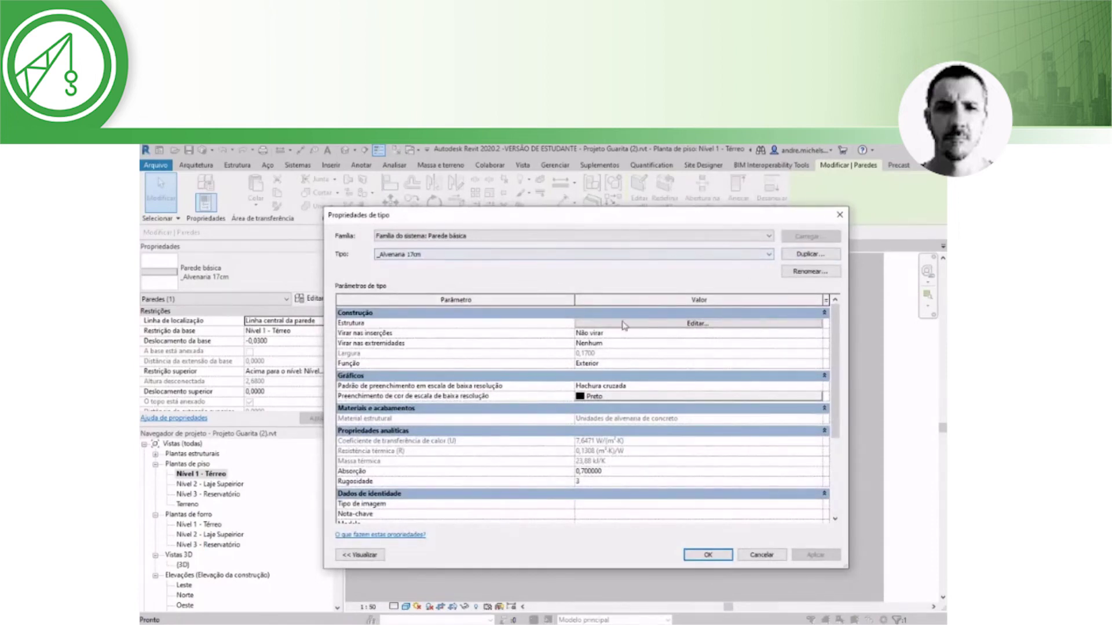
click(655, 325)
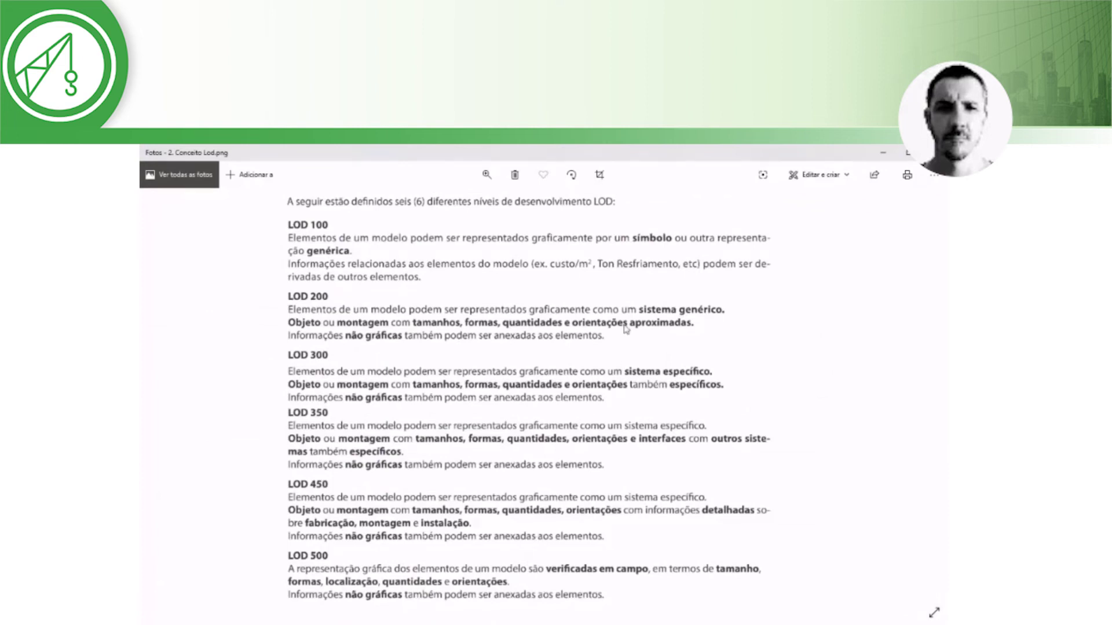
Advance Windows Photos to the next reference image, 3.Camadas dos elementos.png
key(Right)
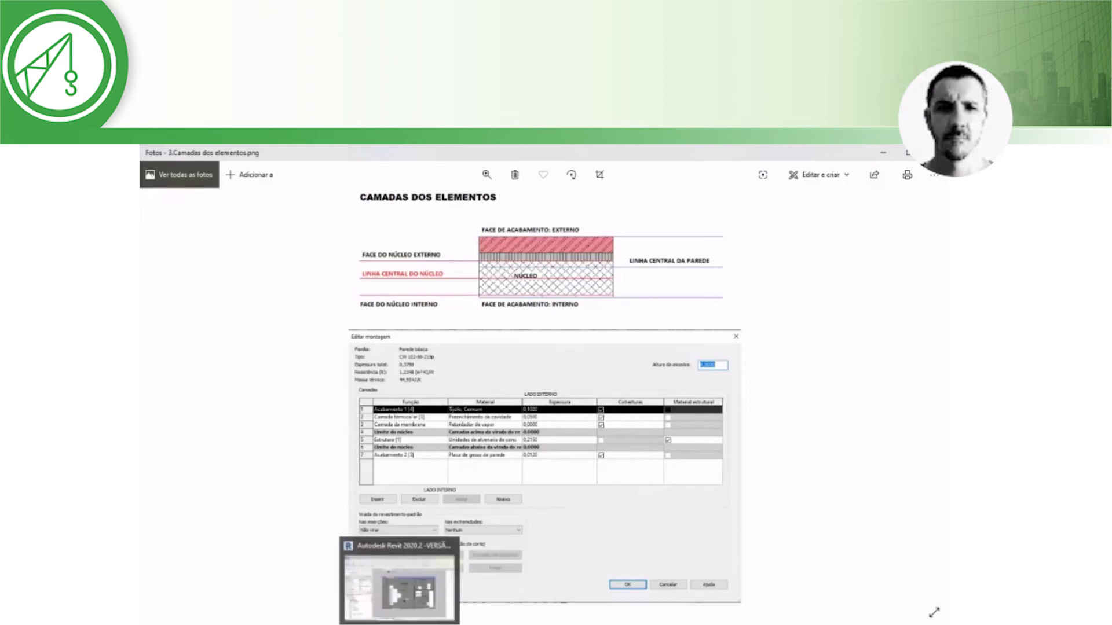
Return to Revit and show the _Alvenaria 17cm assembly preview in Edit Assembly
click(399, 607)
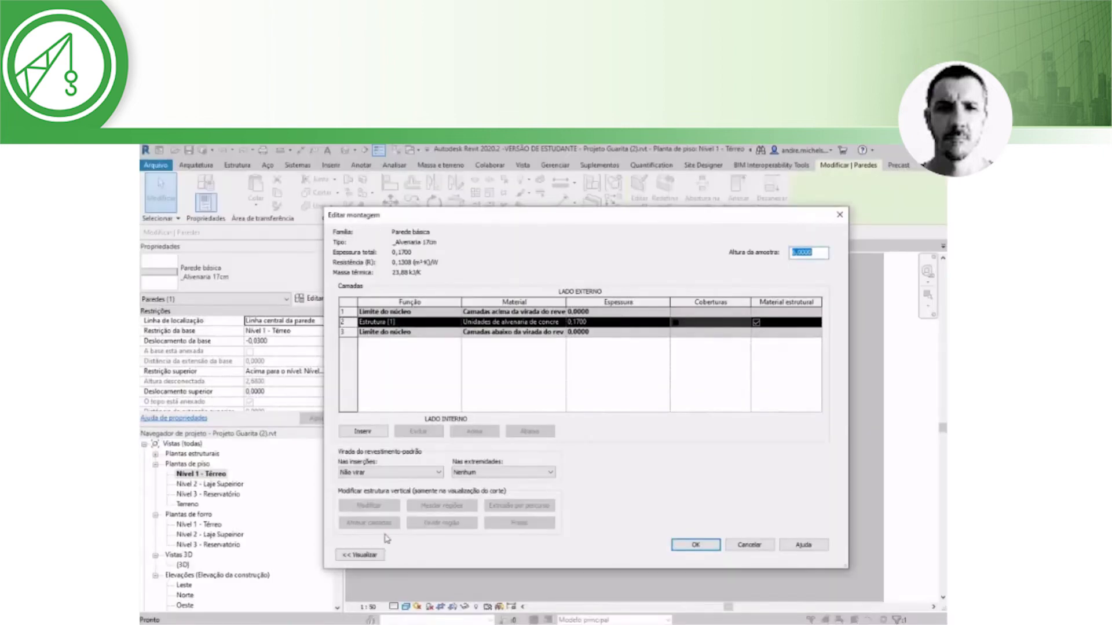
click(359, 554)
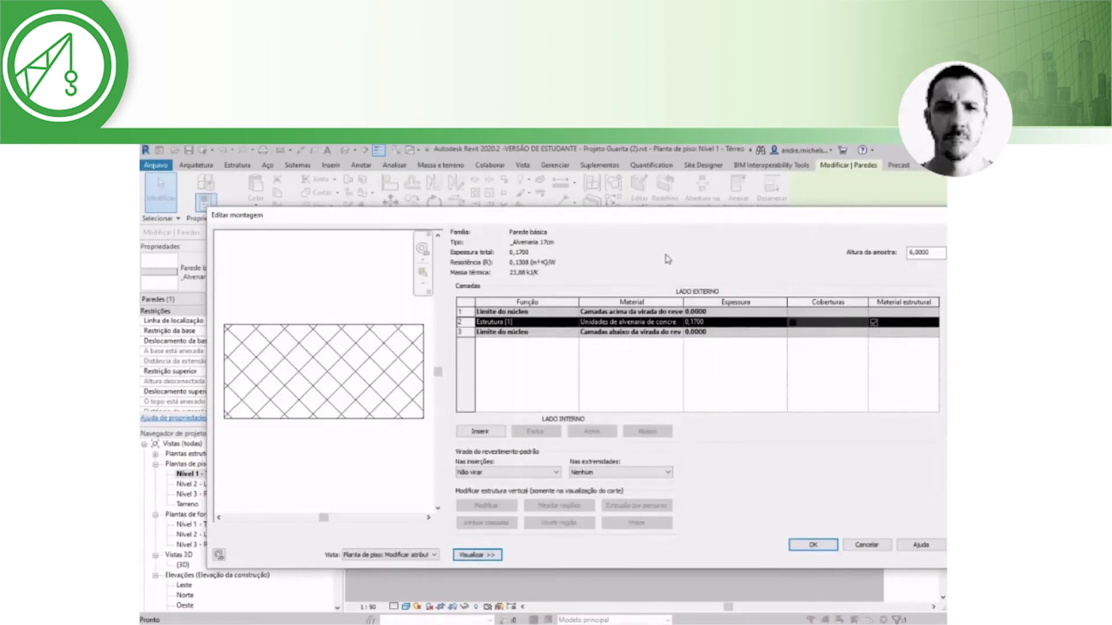
drag(669, 223, 622, 221)
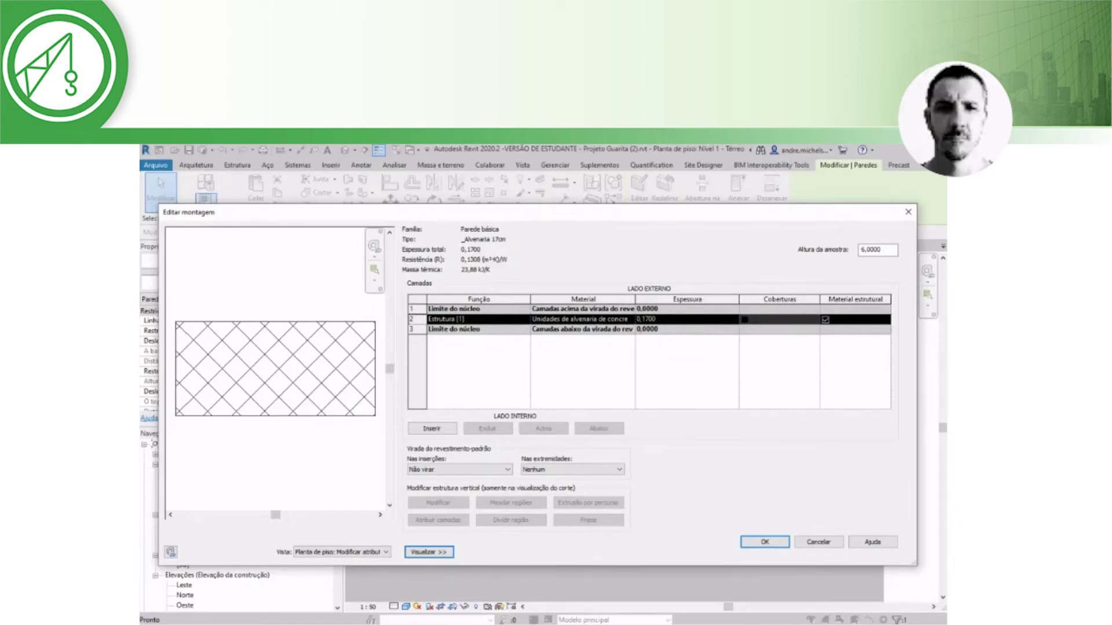
key(alt+Tab)
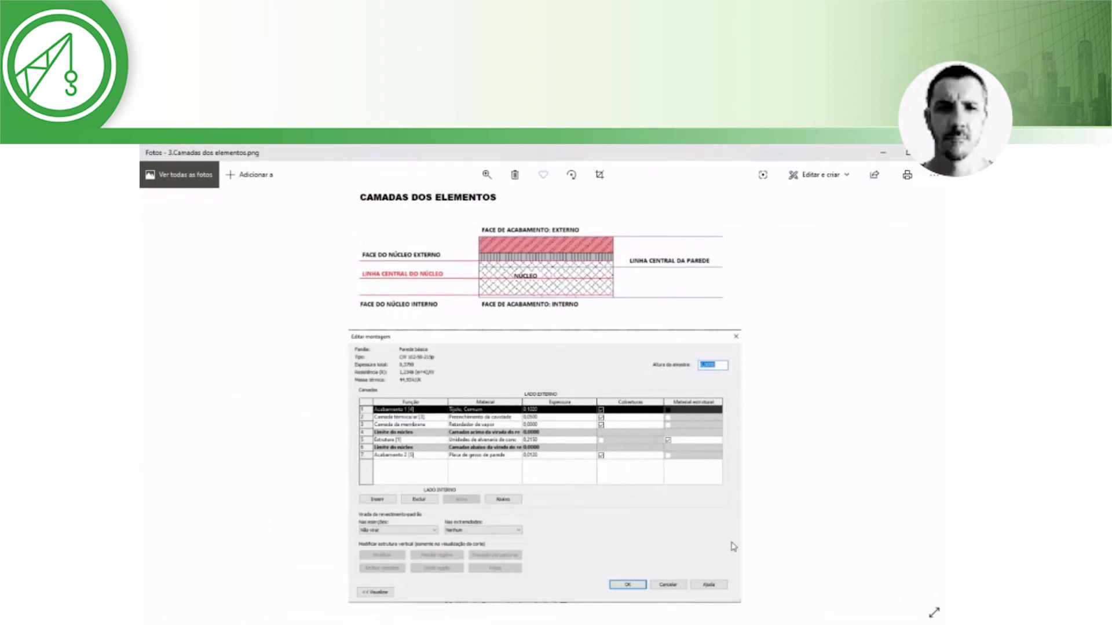
Review NBR 13749 Table 1 render thicknesses in Photos, then return to Revit
key(Right)
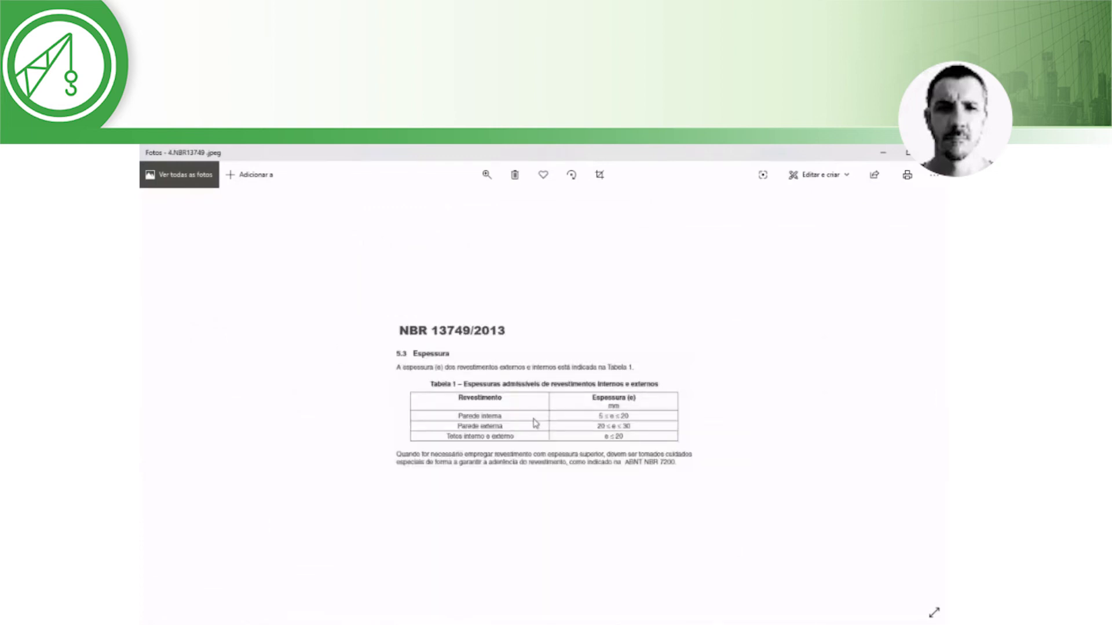
scroll(539, 429, up, 2)
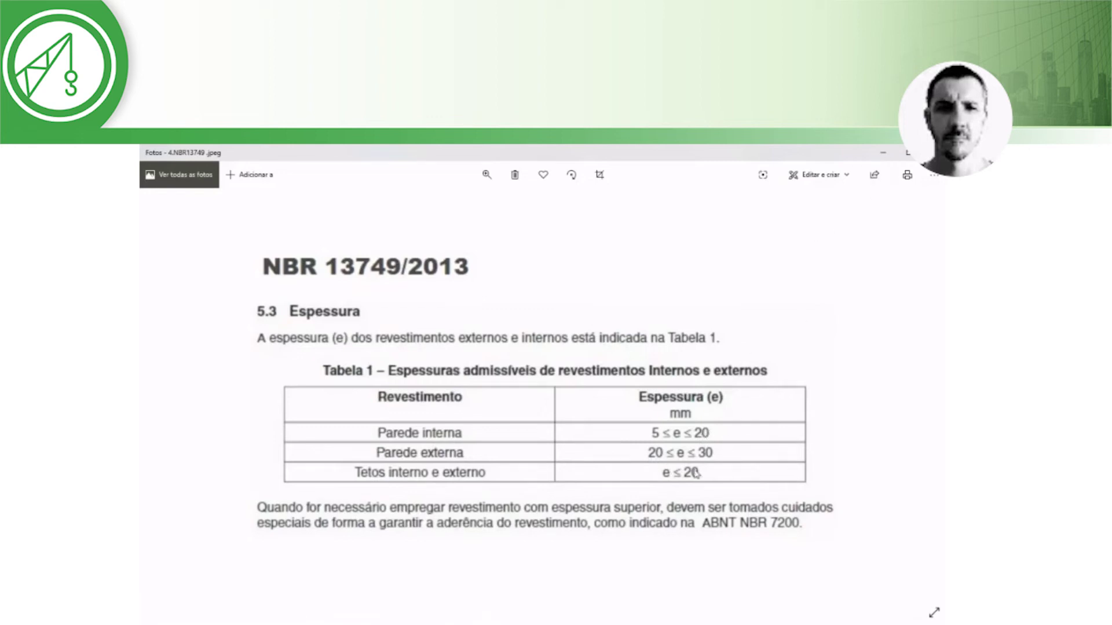
click(884, 156)
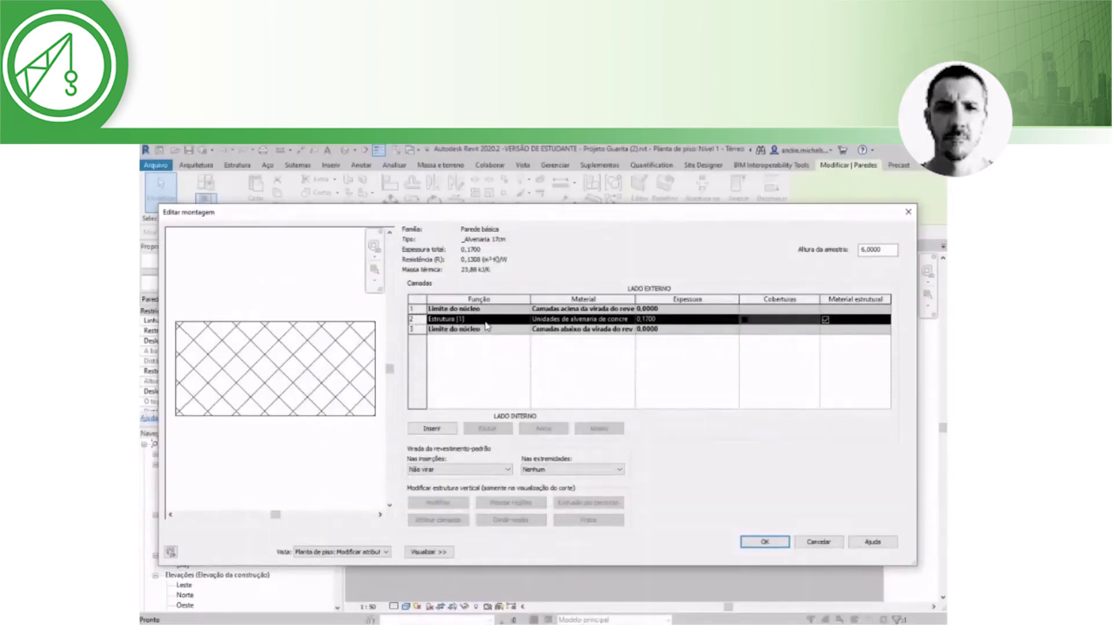
Insert two new layers in the assembly, one above and one below the brick core
click(431, 430)
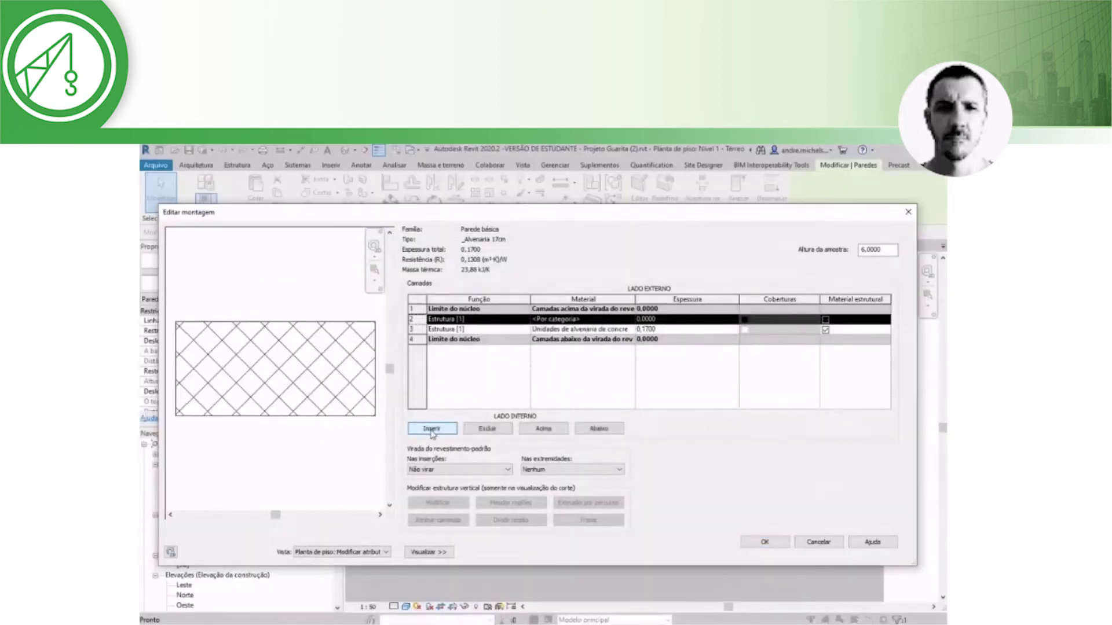
click(532, 430)
click(472, 328)
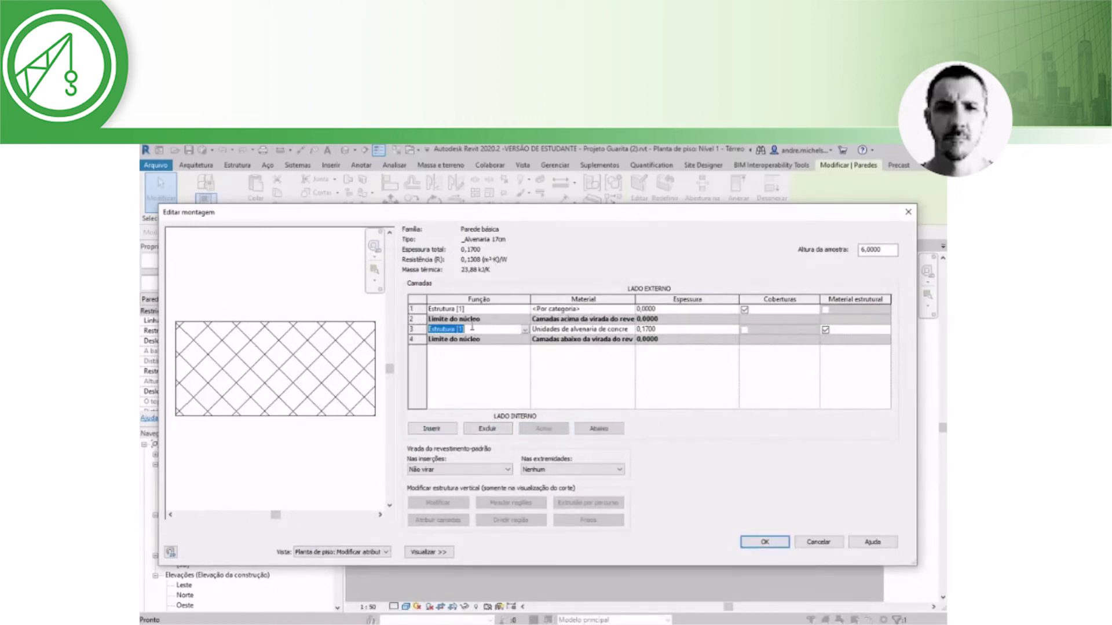
click(441, 431)
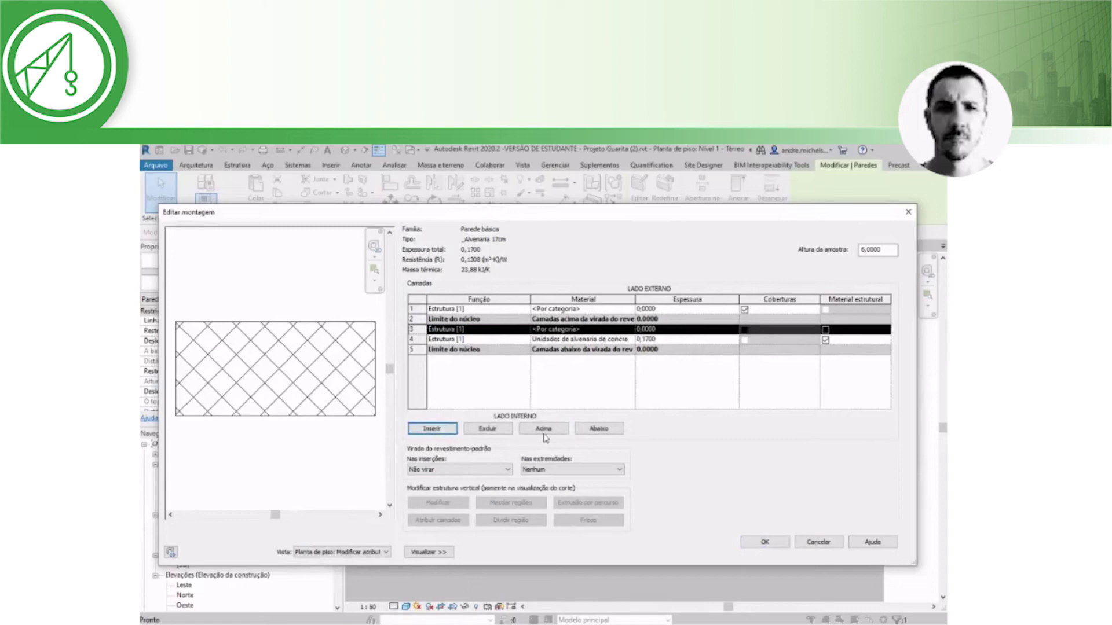
click(610, 431)
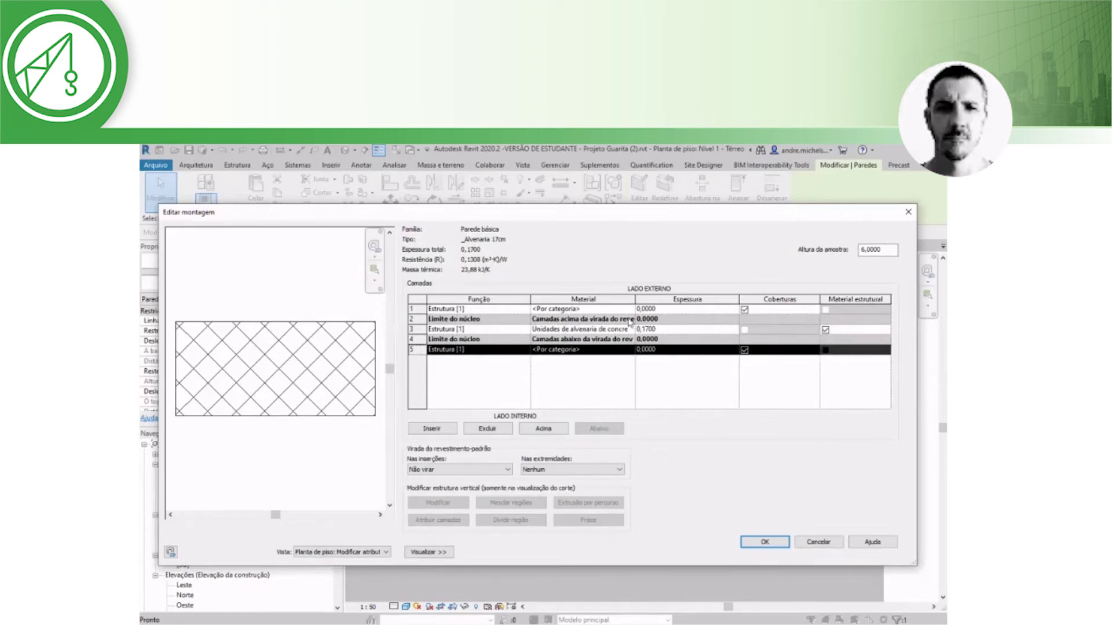
Set layer thicknesses to 0,0200 exterior, 0,1400 core and 0,0100 interior
click(656, 309)
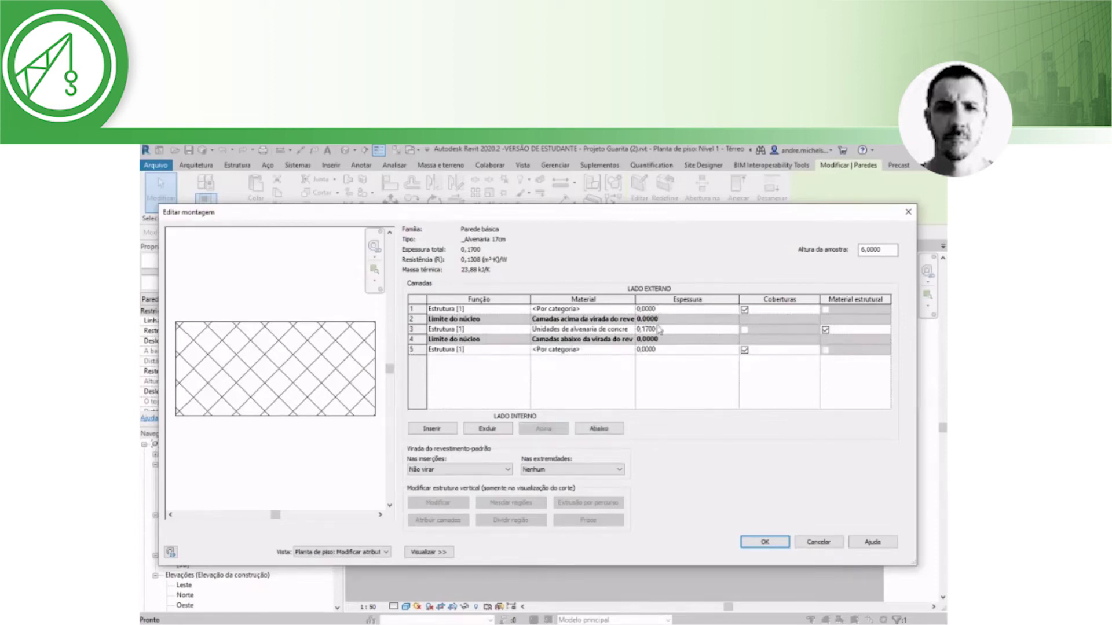
click(661, 328)
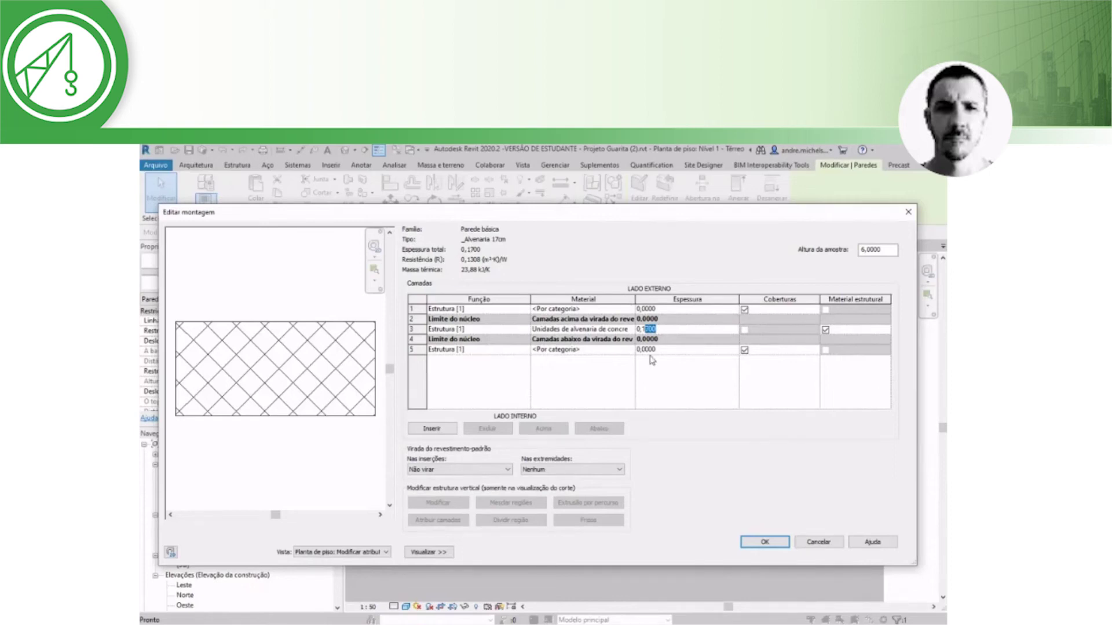
text(0,14)
click(657, 310)
double_click(650, 309)
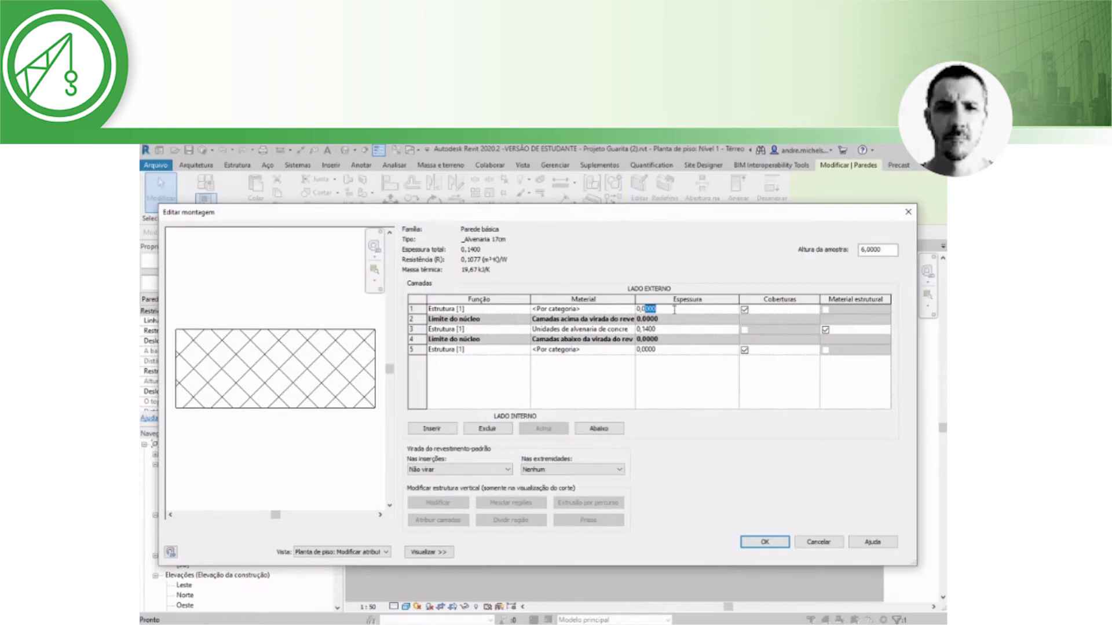
text(2)
click(682, 350)
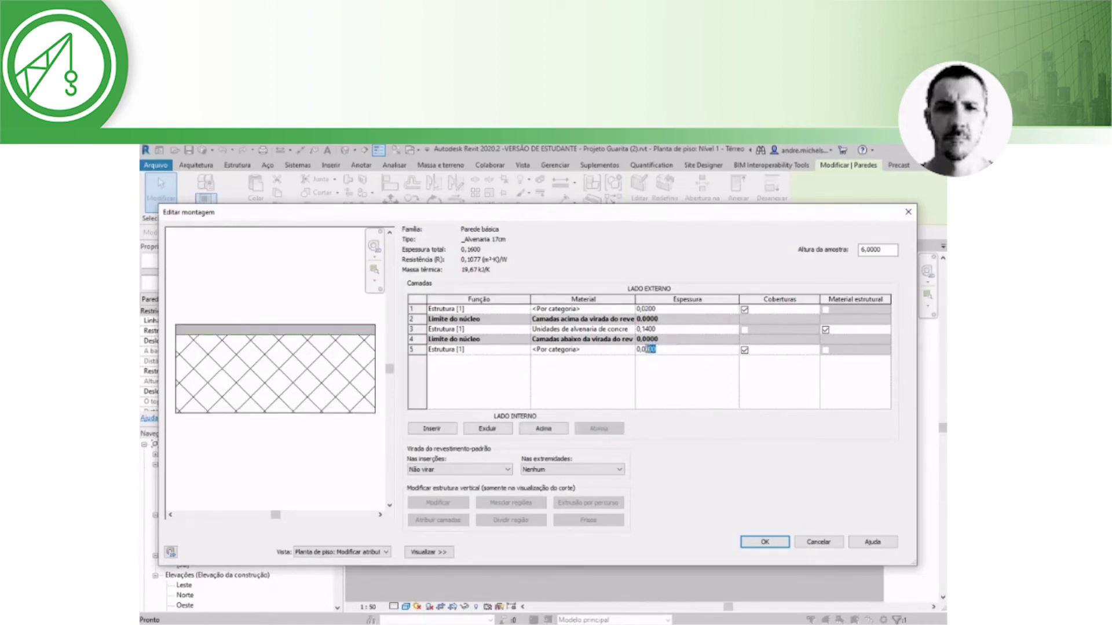
text(1)
click(671, 330)
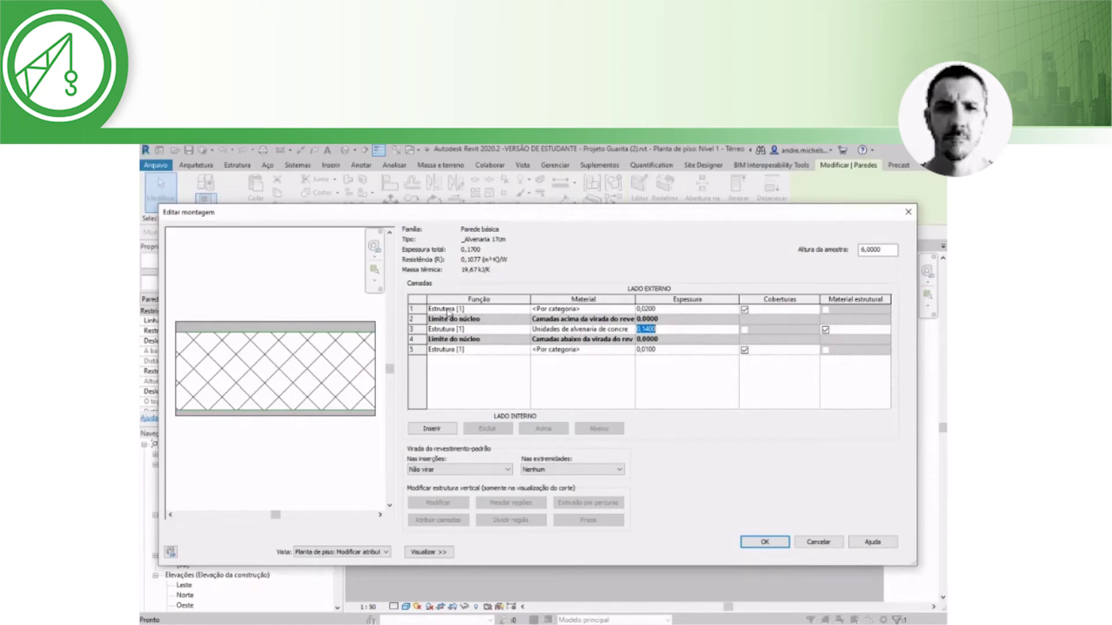
click(525, 310)
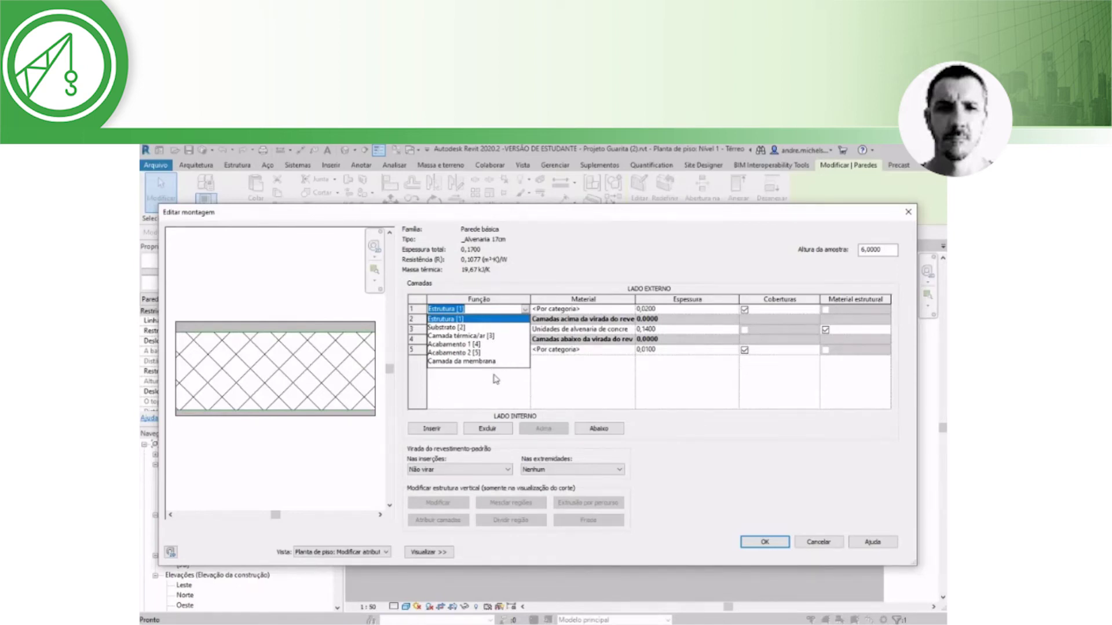
Set the exterior and interior layers' function to Acabamento 1 [4]
click(540, 374)
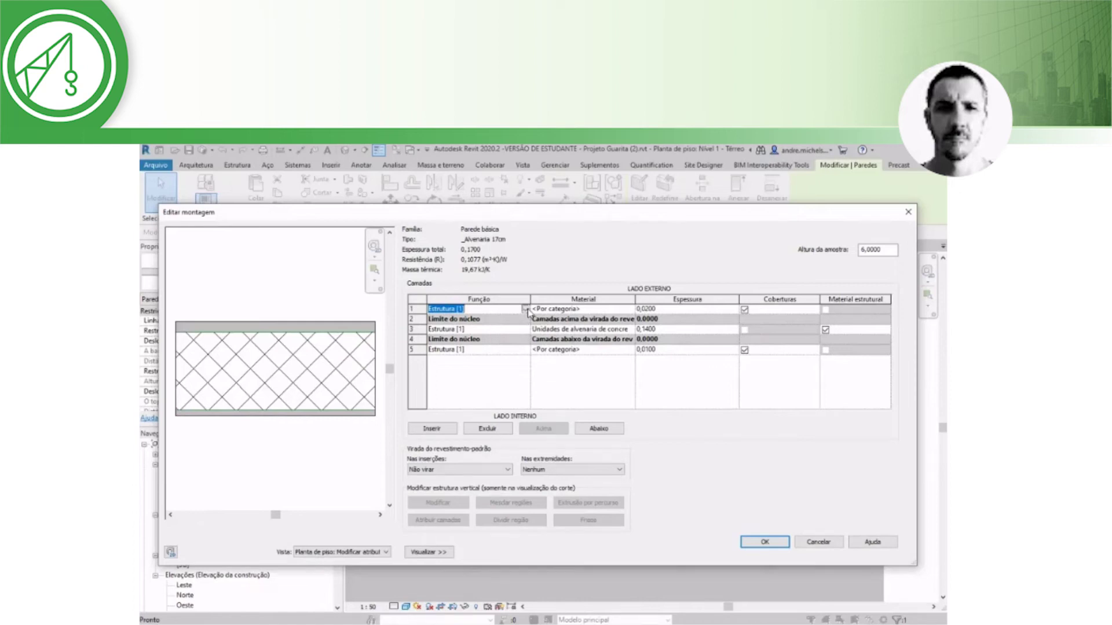
click(526, 310)
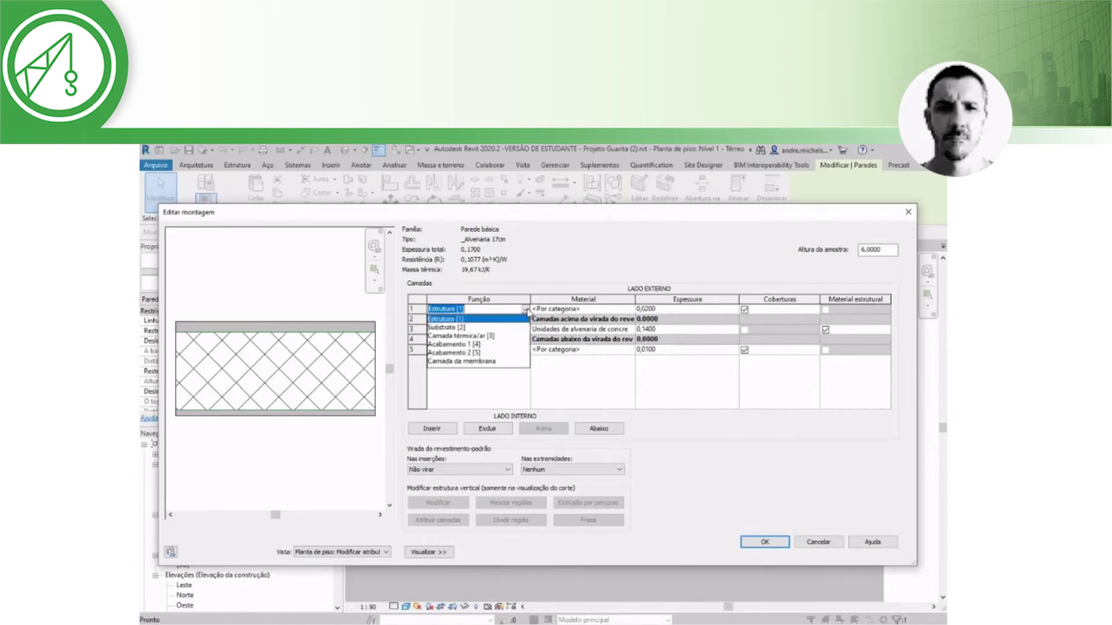
click(463, 344)
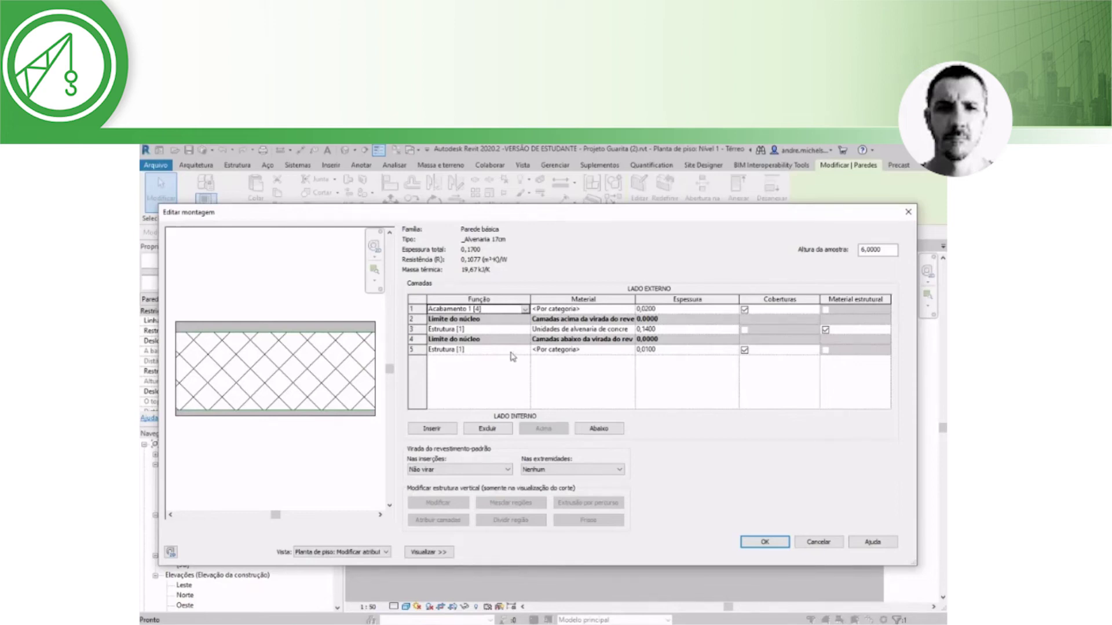
click(515, 353)
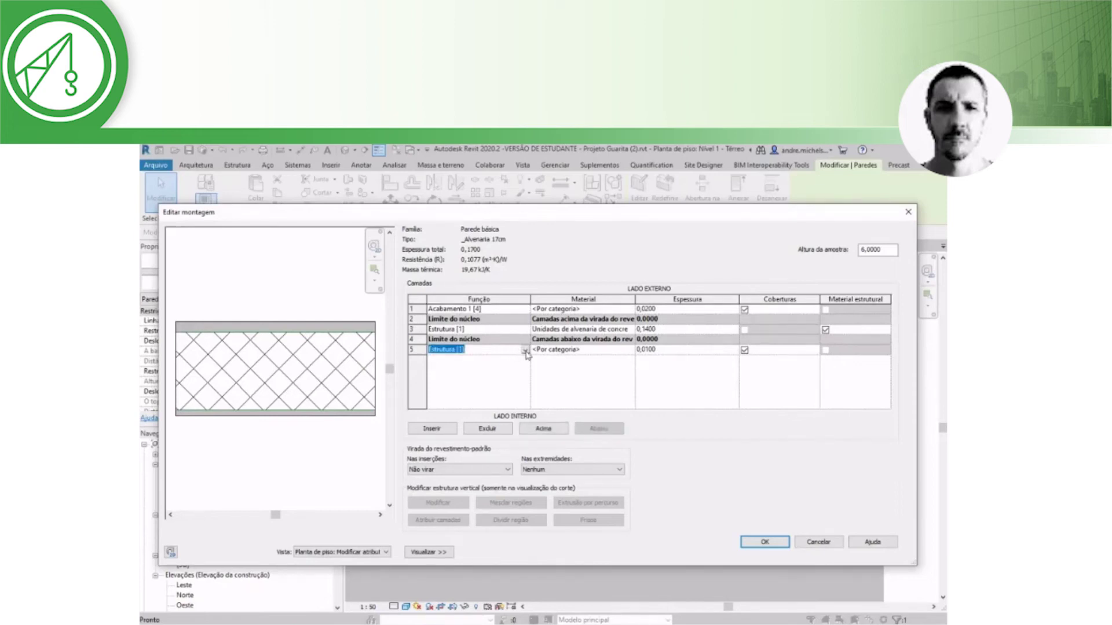
click(525, 350)
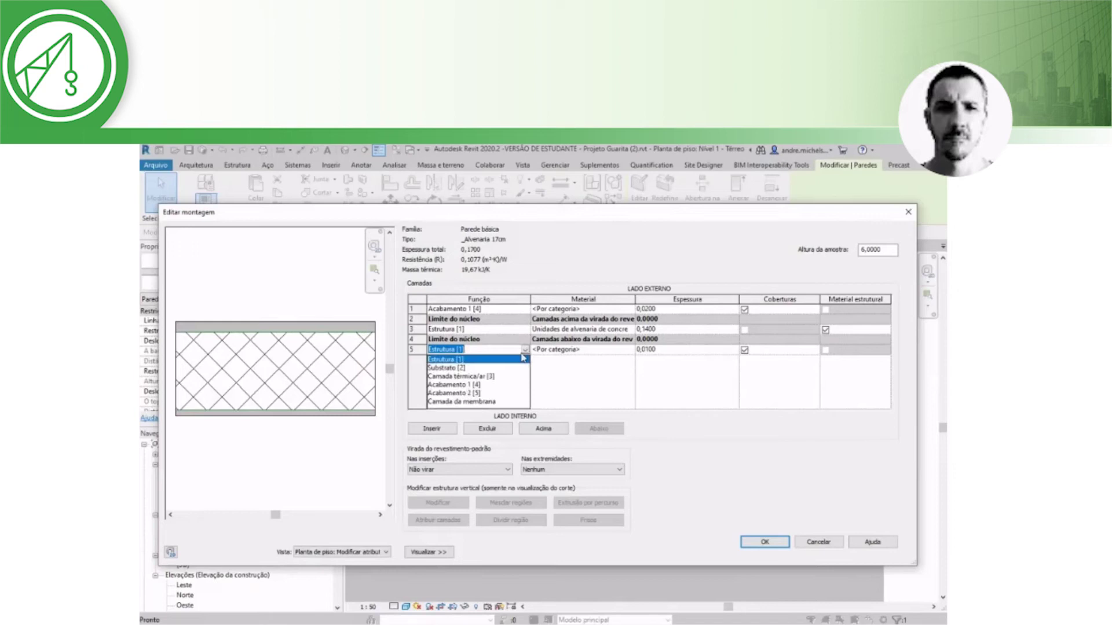
click(463, 389)
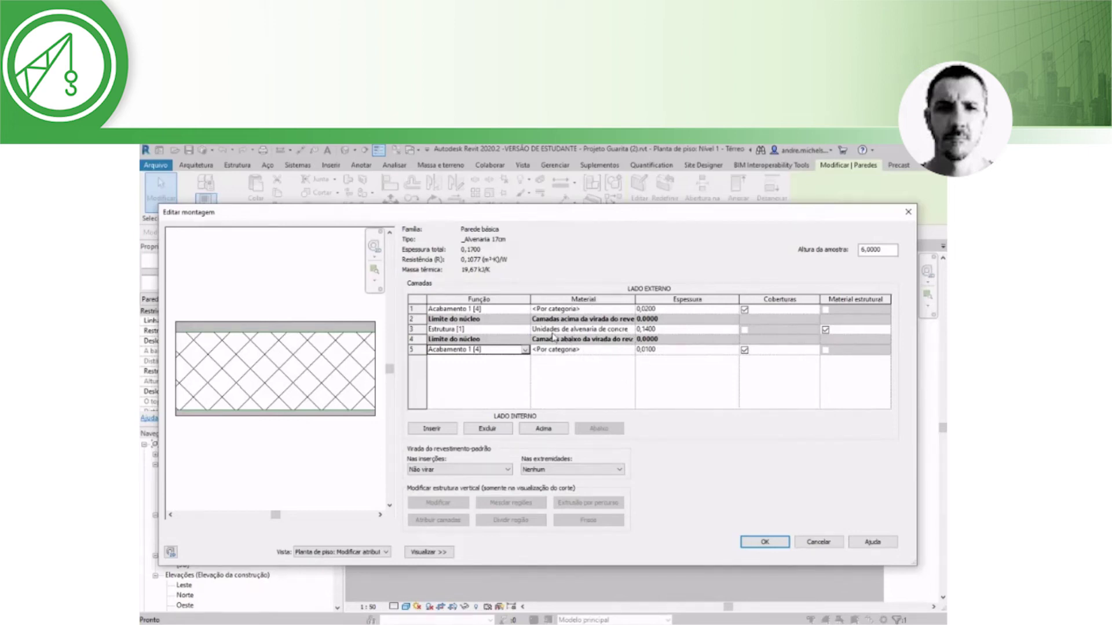
click(634, 334)
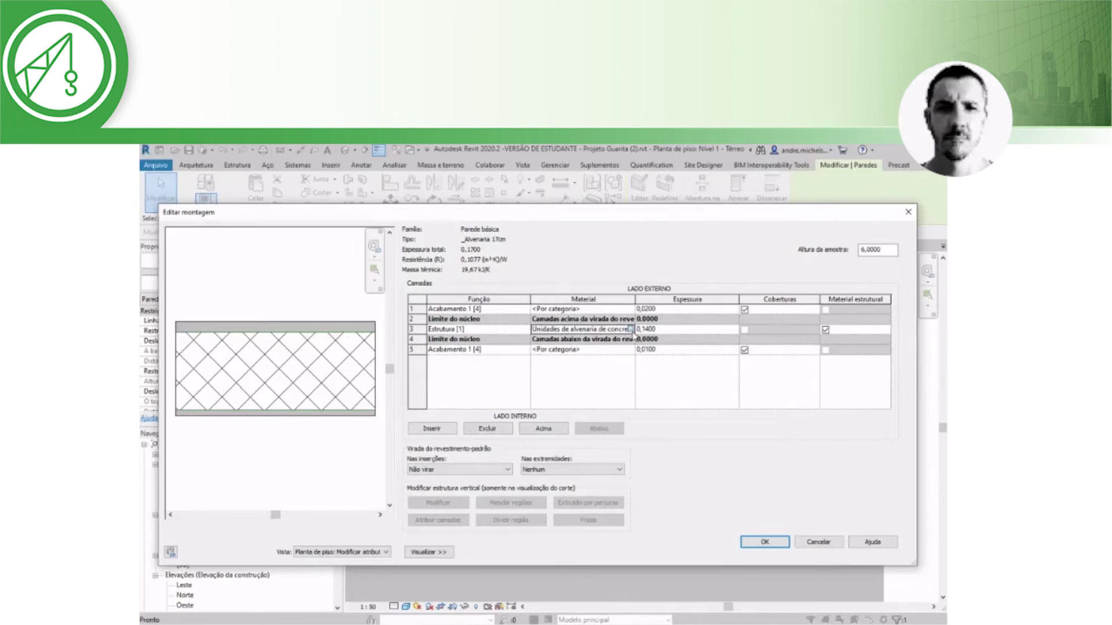
Open the Material Browser for the core layer's material
click(631, 330)
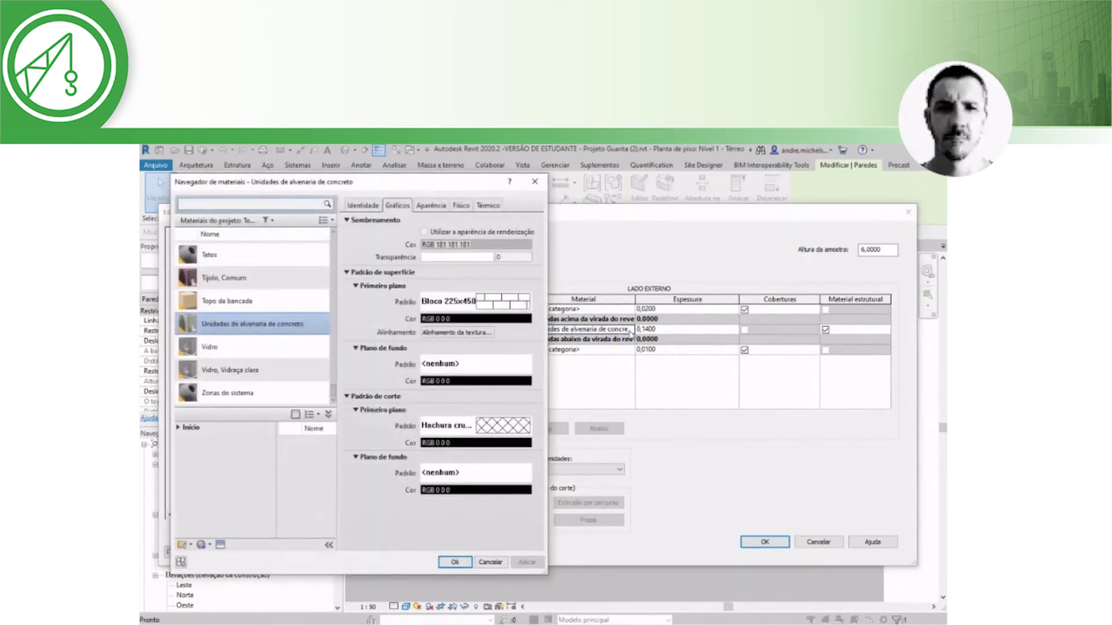
click(491, 562)
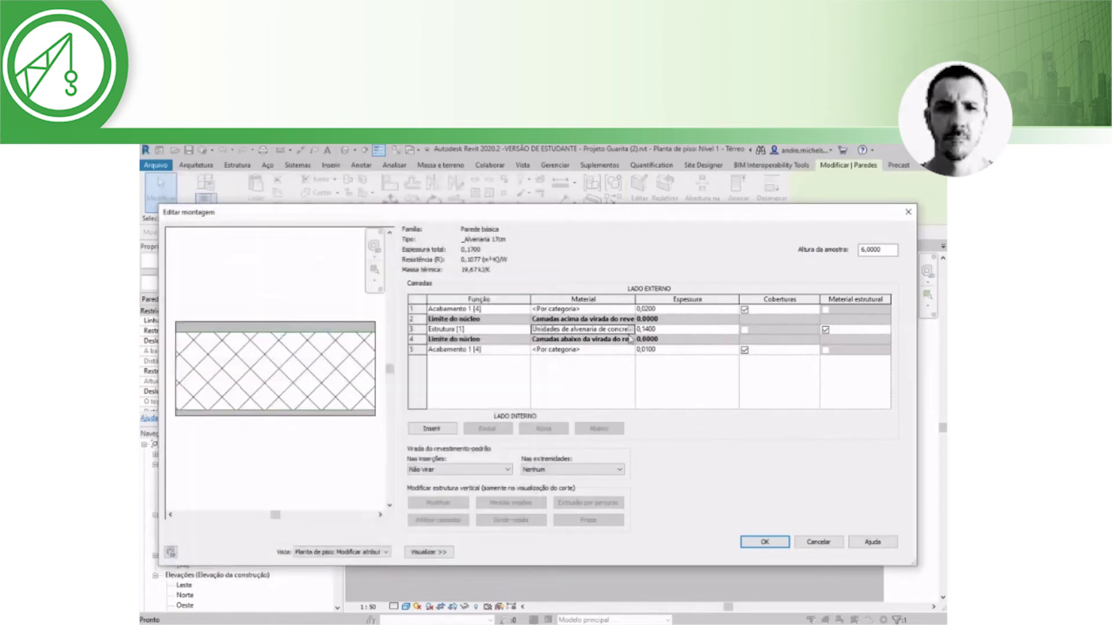
click(630, 329)
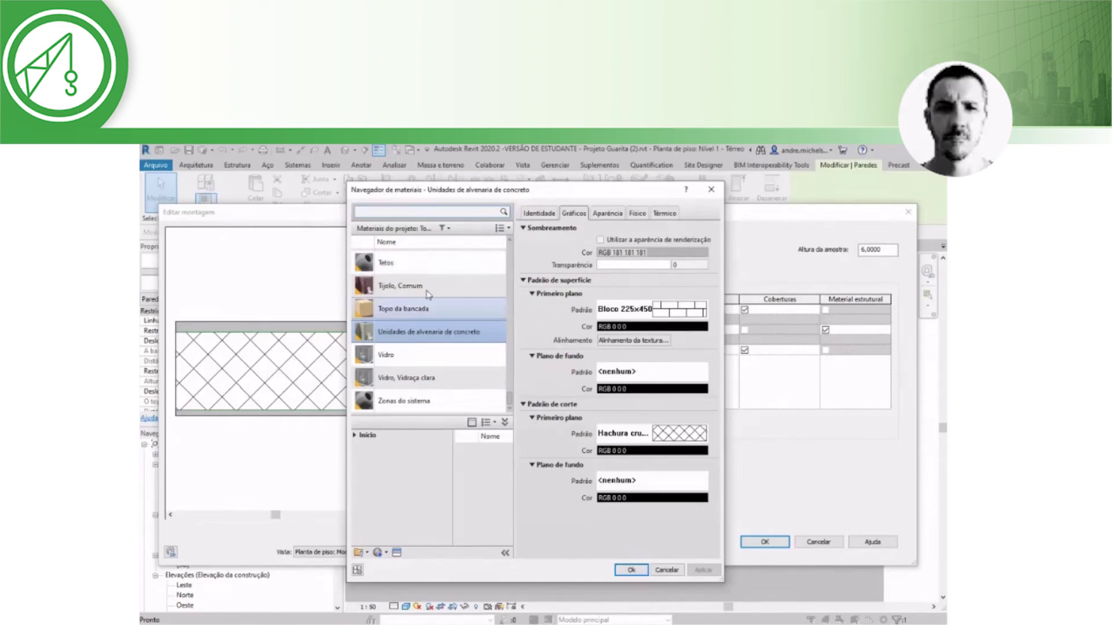
scroll(429, 302, up, 1)
text(tijolo)
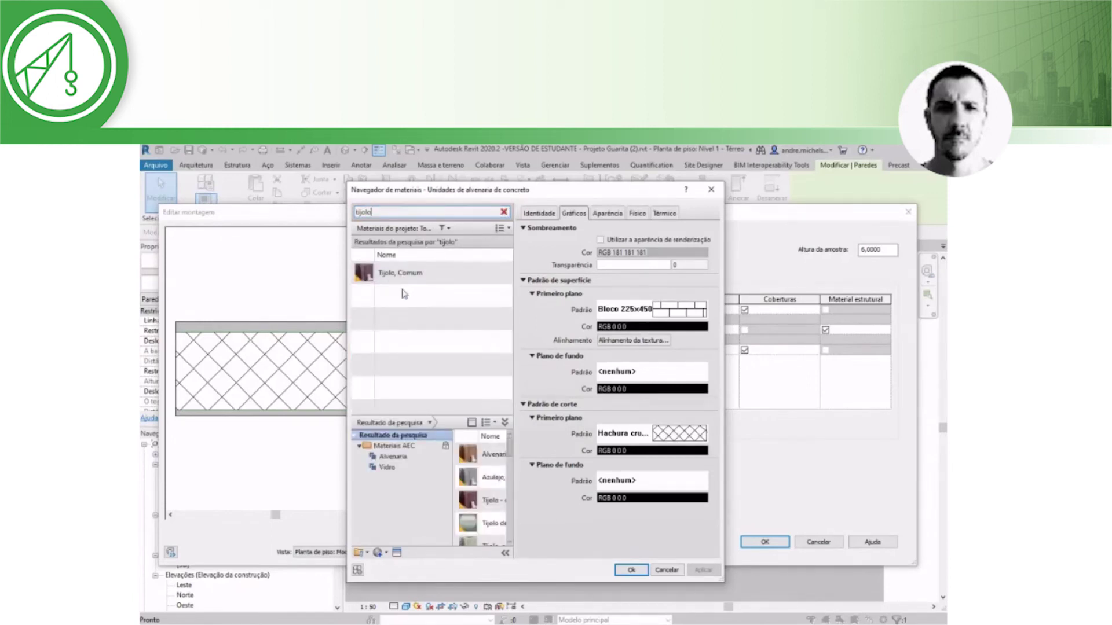
Widen the Material Browser and browse the library bricks found for 'tijolo'
drag(348, 353, 242, 345)
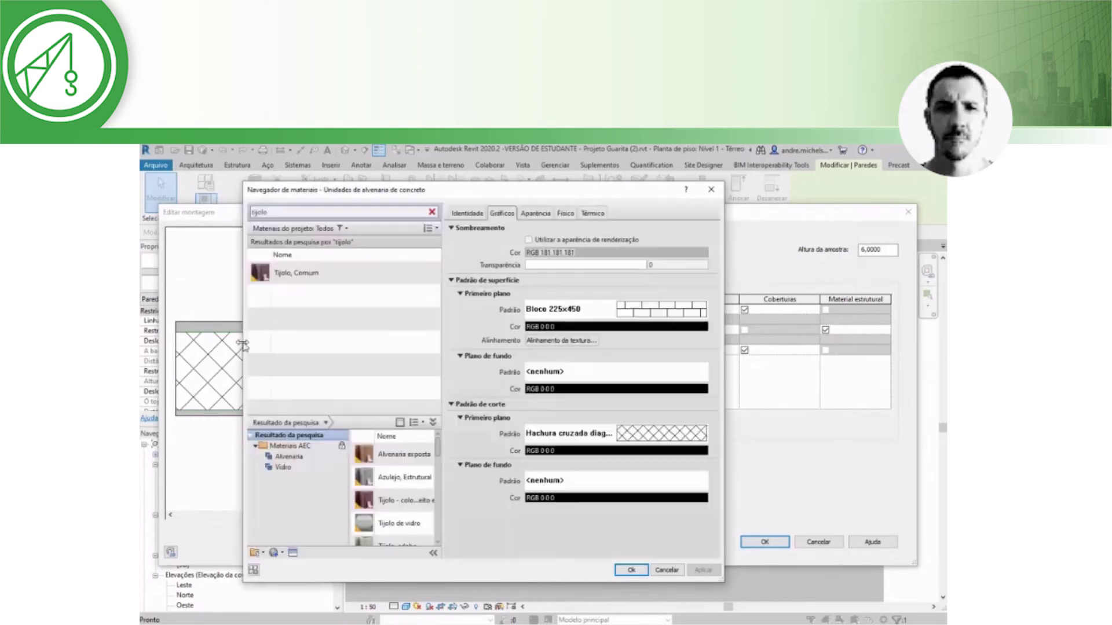
drag(442, 387, 482, 384)
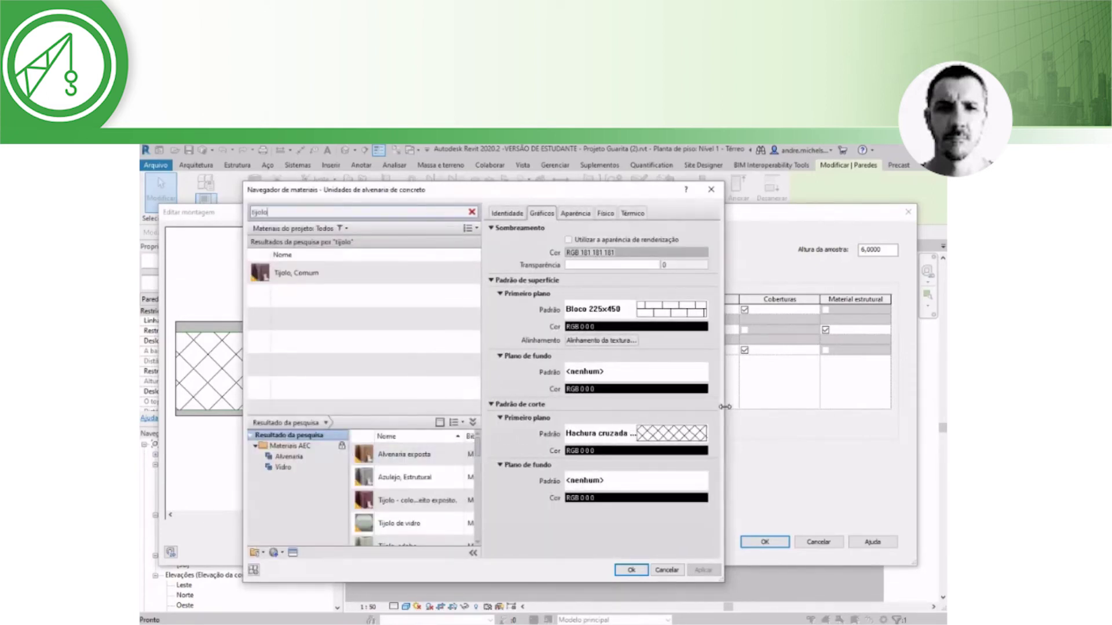
drag(724, 407, 832, 406)
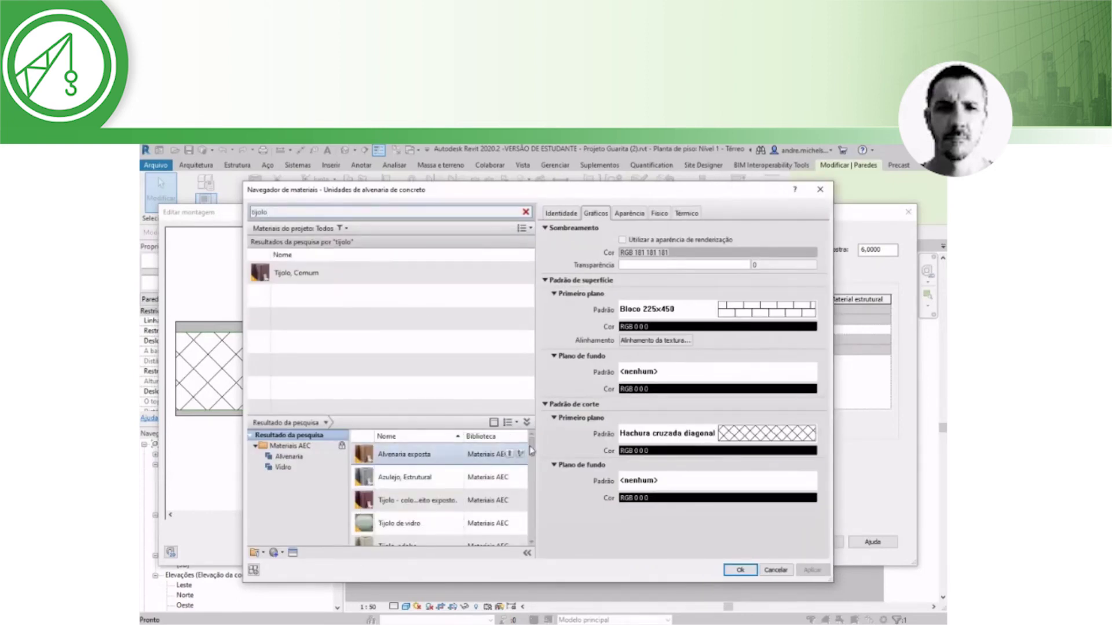
drag(534, 449, 533, 463)
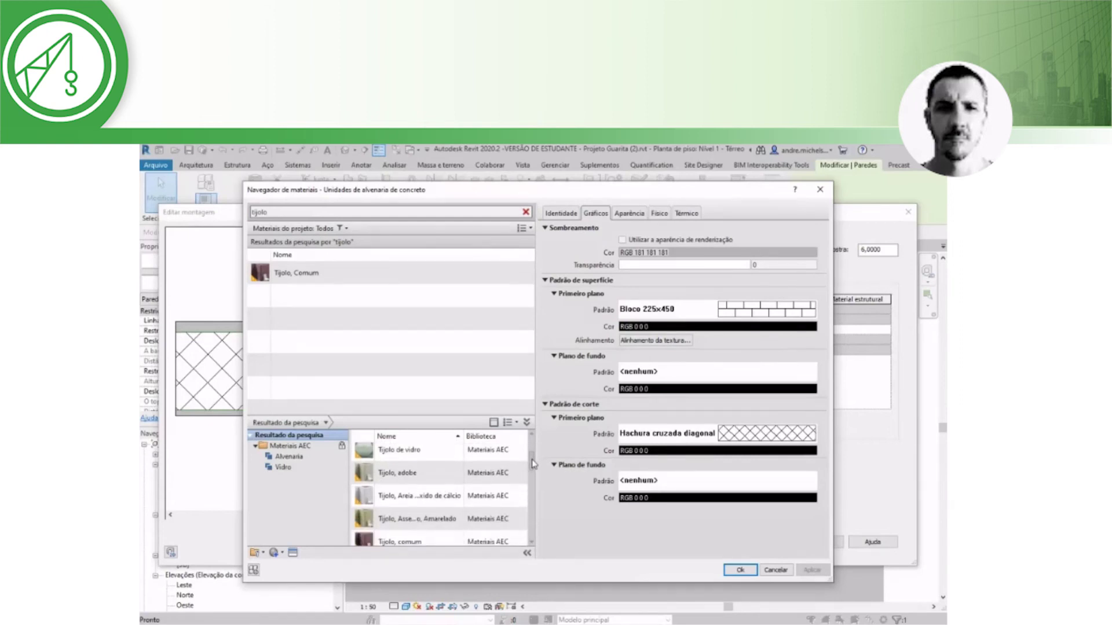
drag(534, 463, 534, 480)
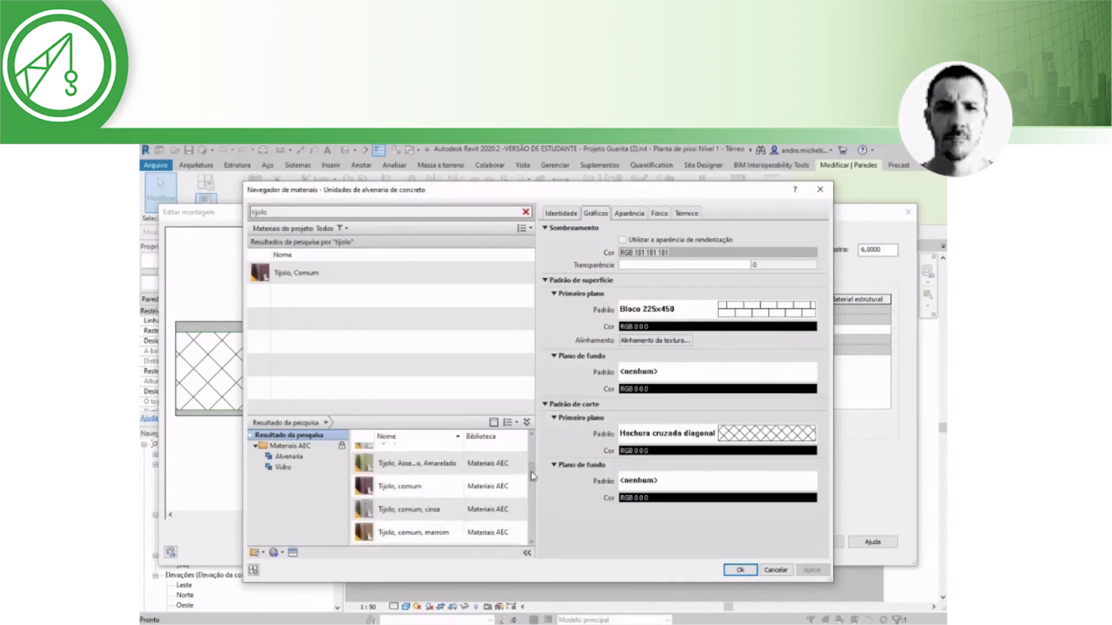
drag(532, 481, 522, 534)
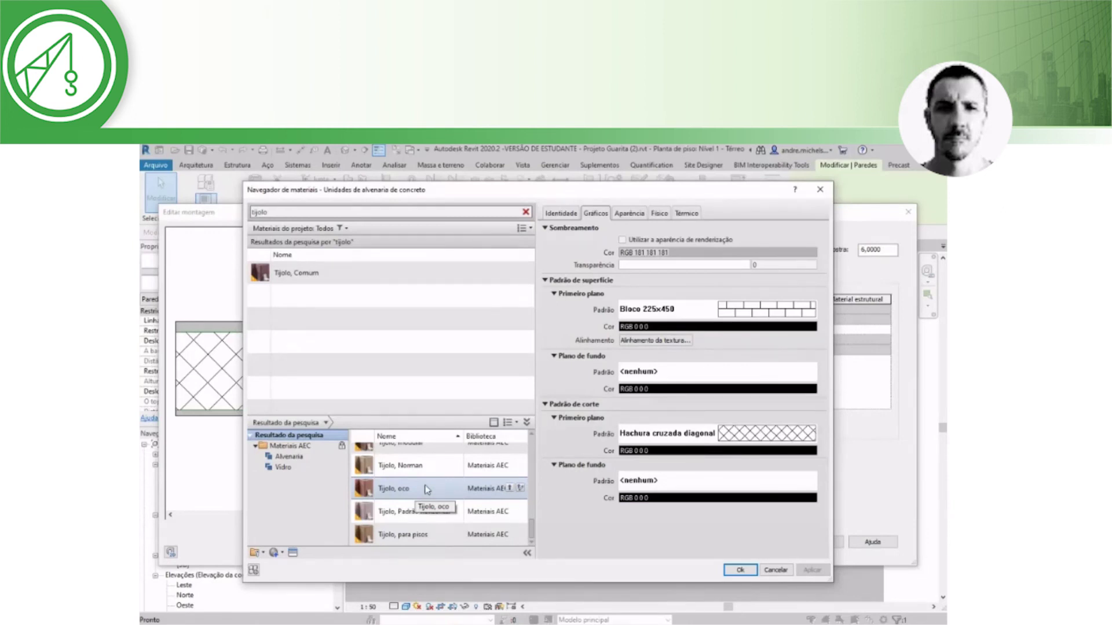
drag(531, 534, 529, 531)
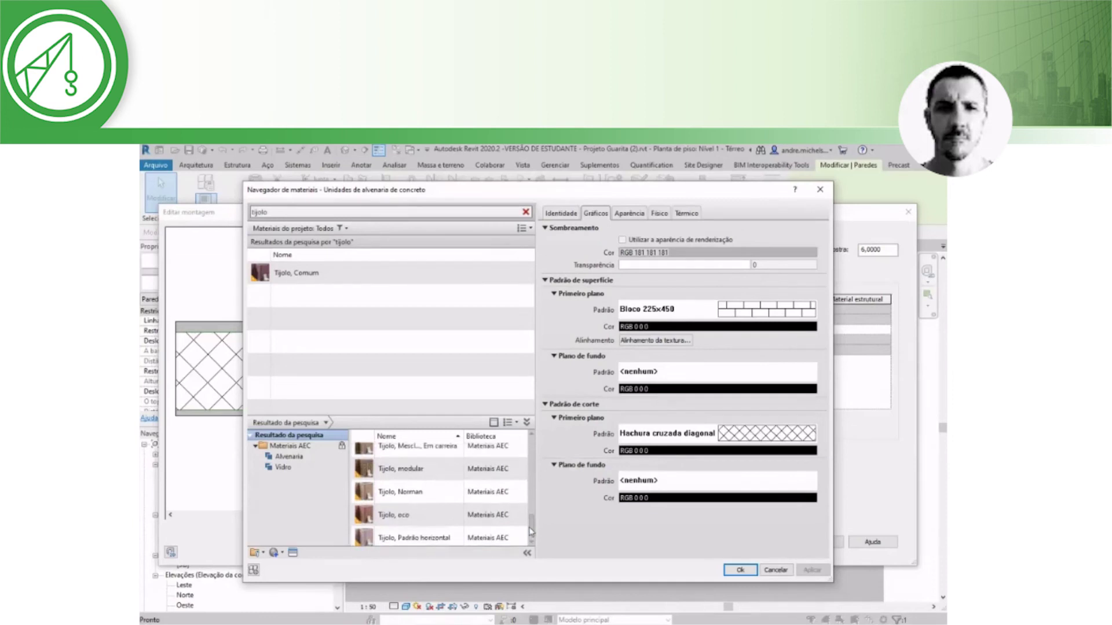
click(438, 520)
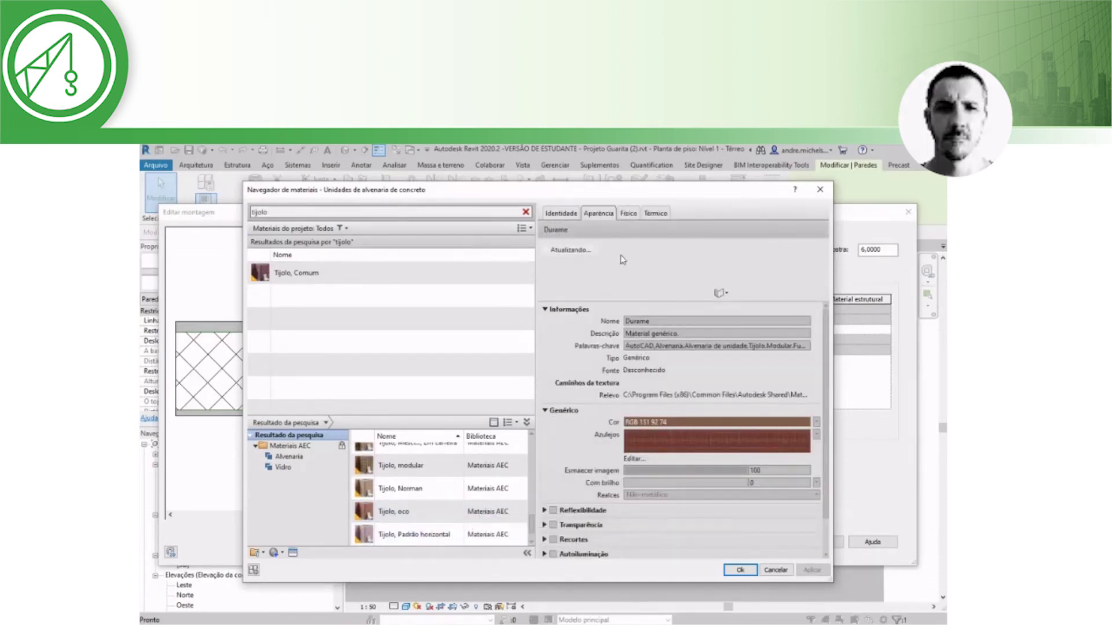
Add the AEC library brick Tijolo, oco to the project materials beside Tijolo, Comum
scroll(422, 510, up, 1)
scroll(423, 521, down, 1)
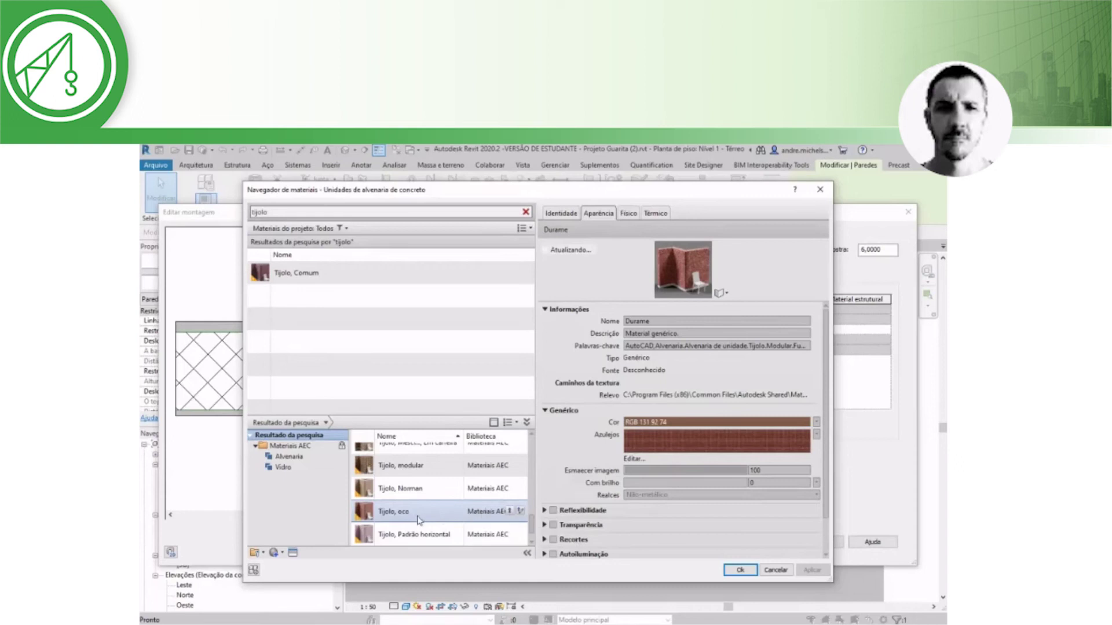
mouse_move(512, 512)
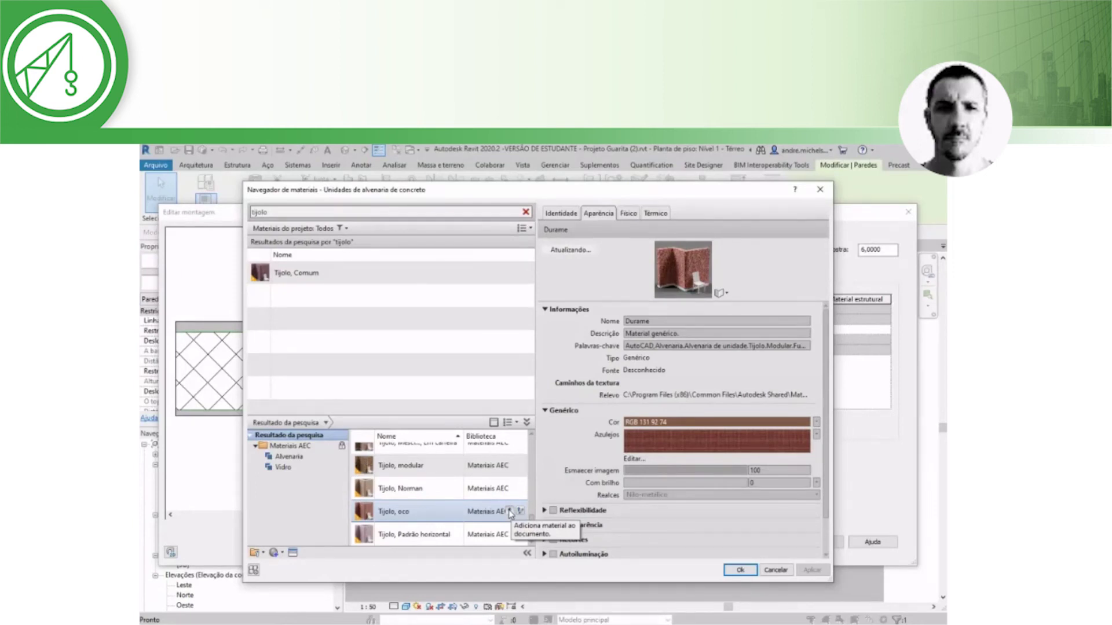
click(510, 512)
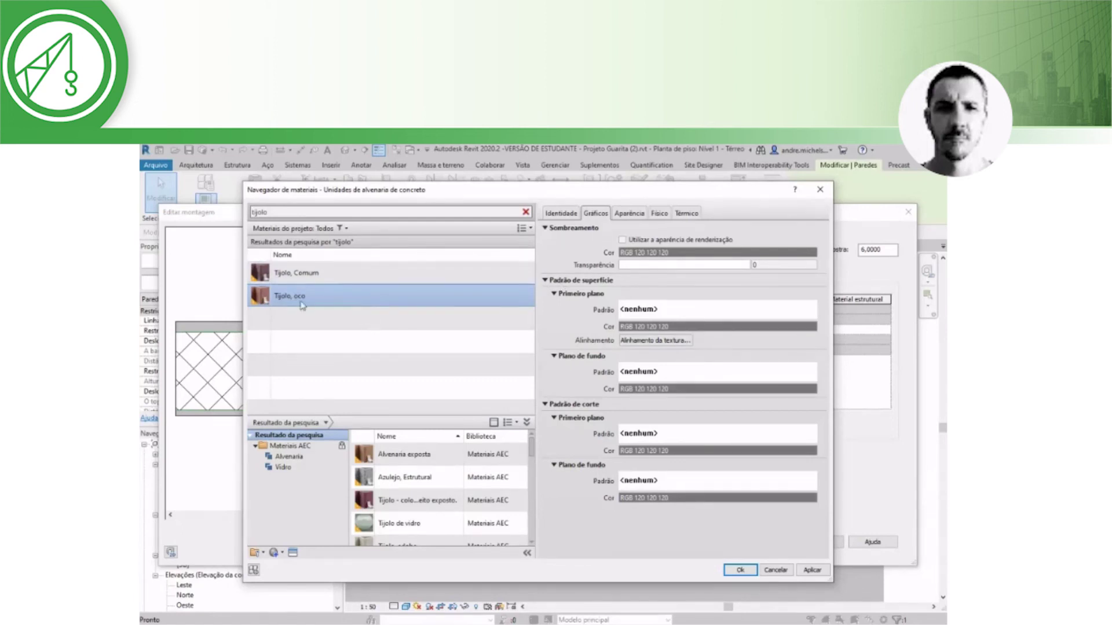
ctrl+click(364, 272)
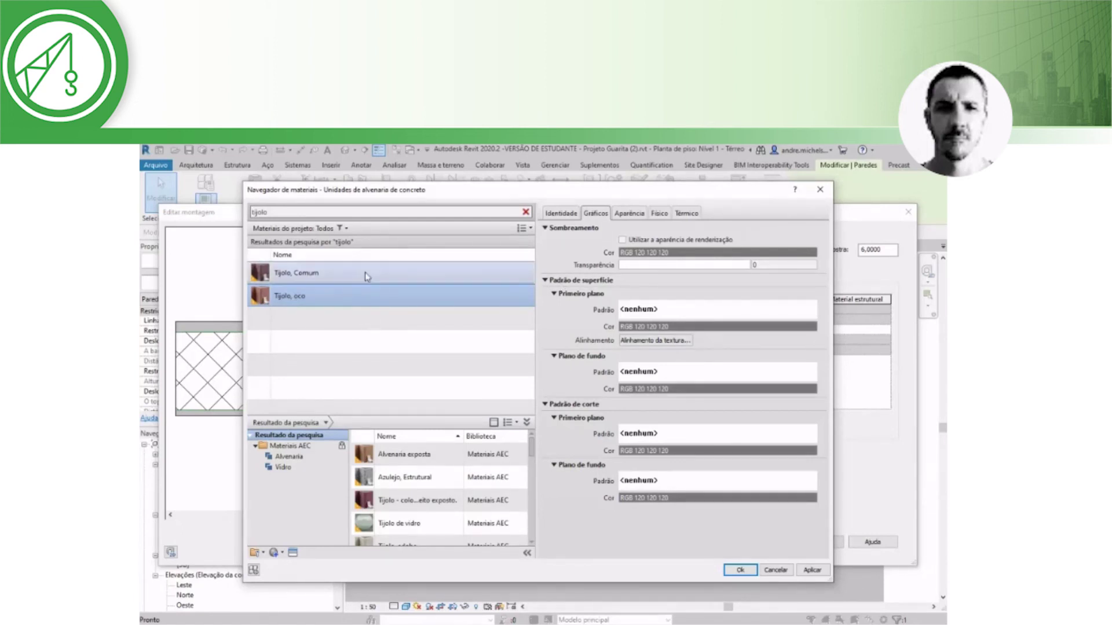
Duplicate the Tijolo, oco material and rename the copy _Tijolo de 6 Furos
click(346, 294)
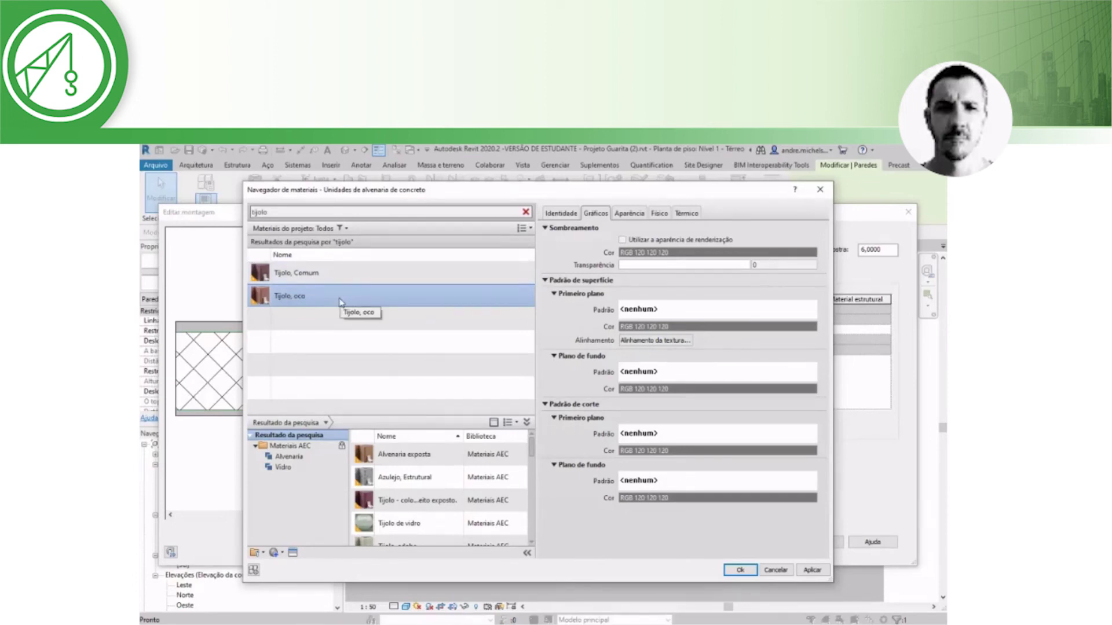
right_click(340, 299)
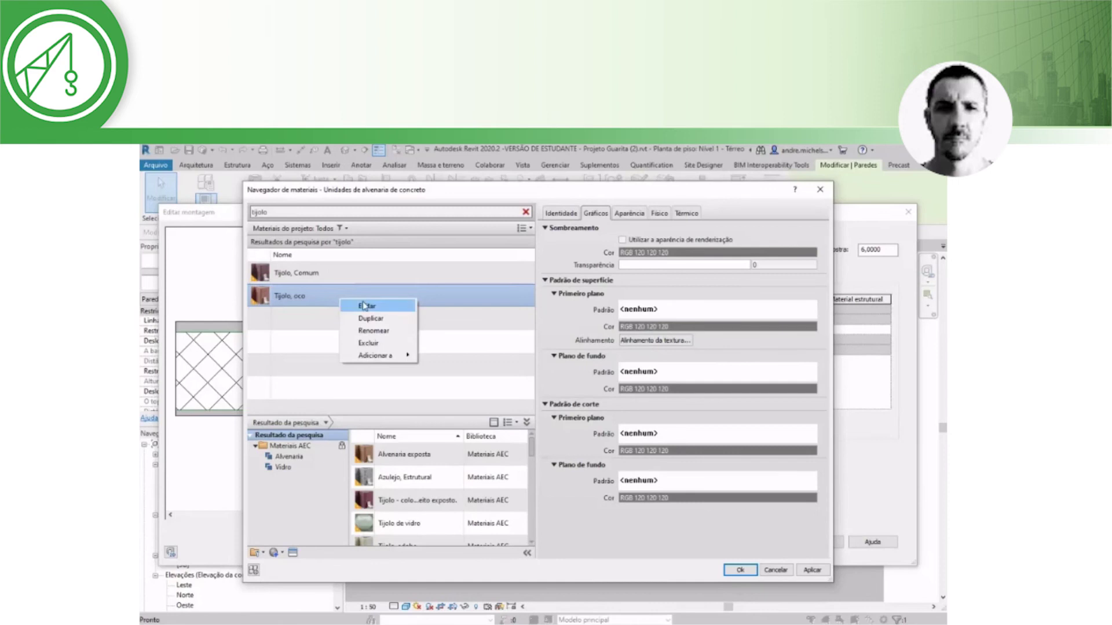
click(314, 296)
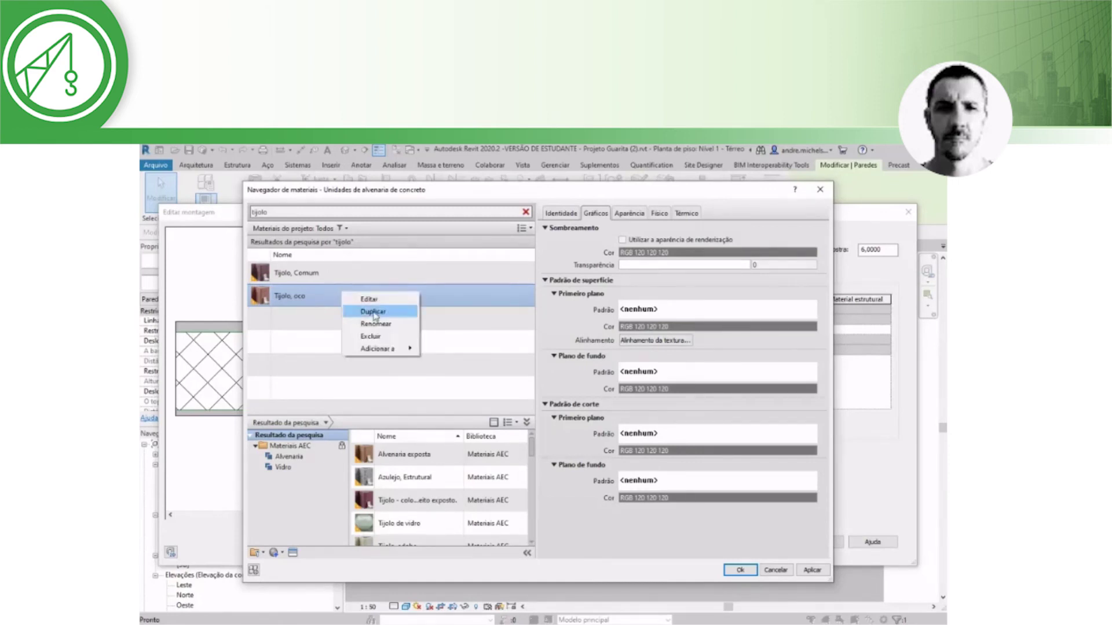
click(374, 312)
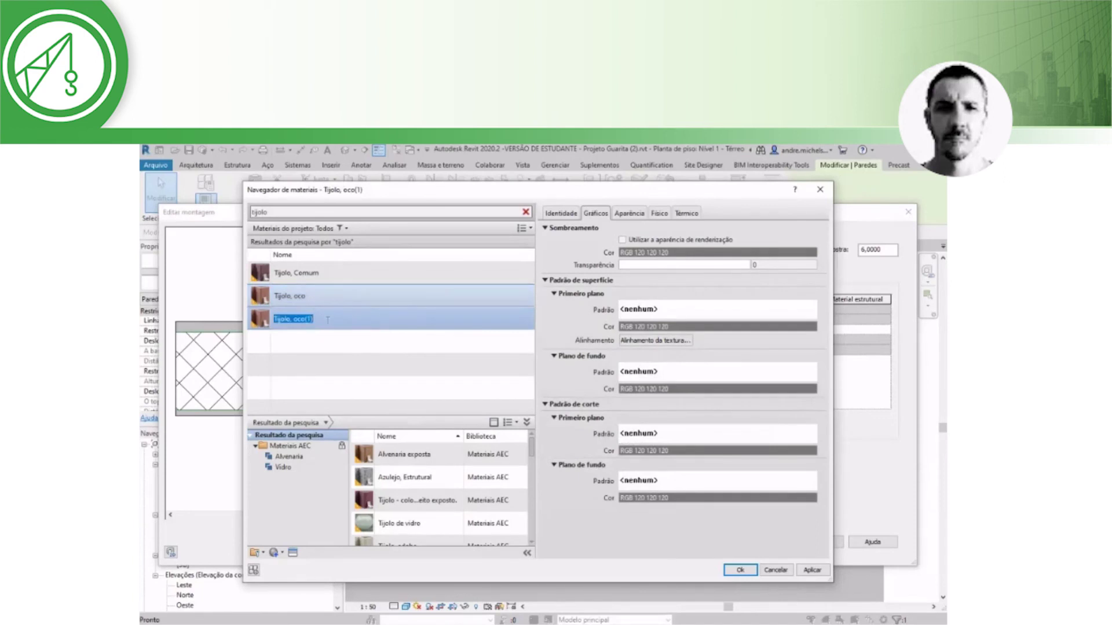
key(BackSpace)
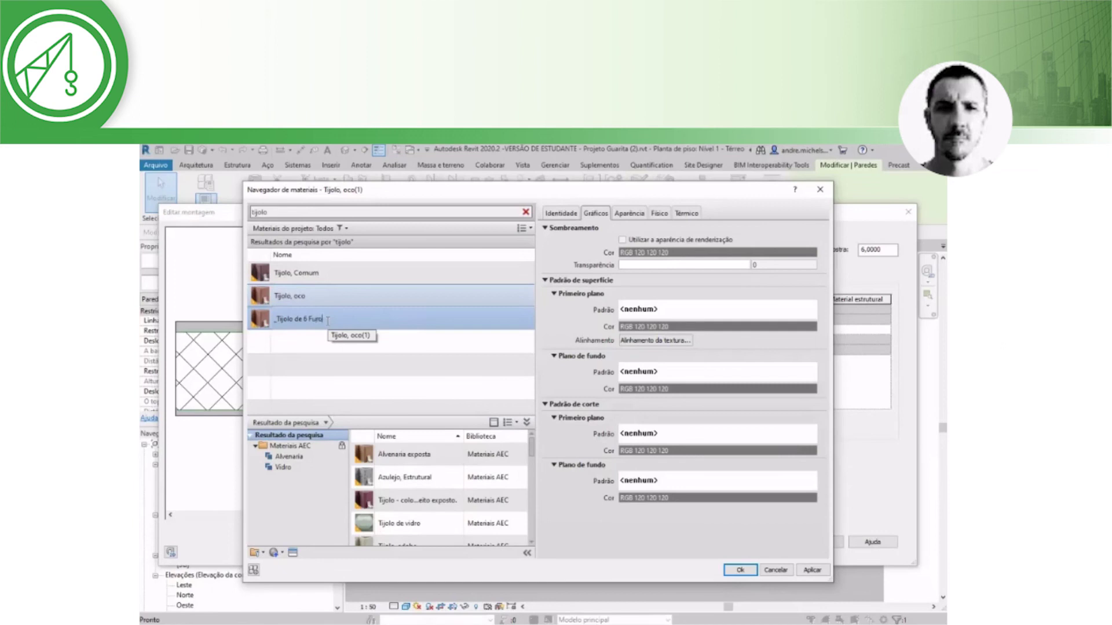
key(Return)
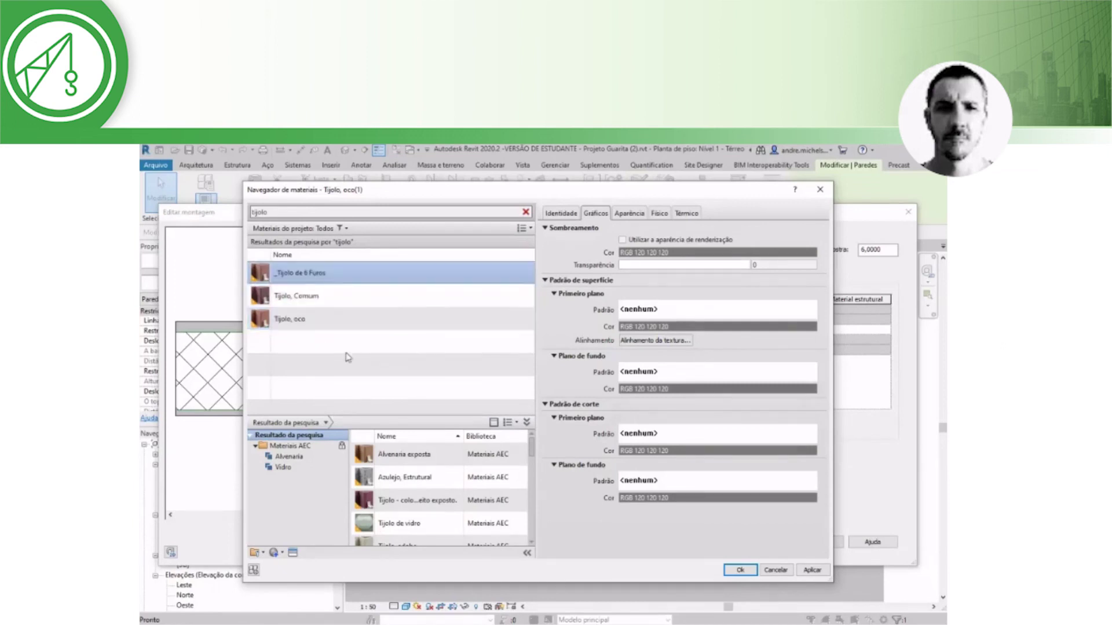
Change the material's Identidade description from Tijolo oco to Tijolo de 6 furos
click(560, 213)
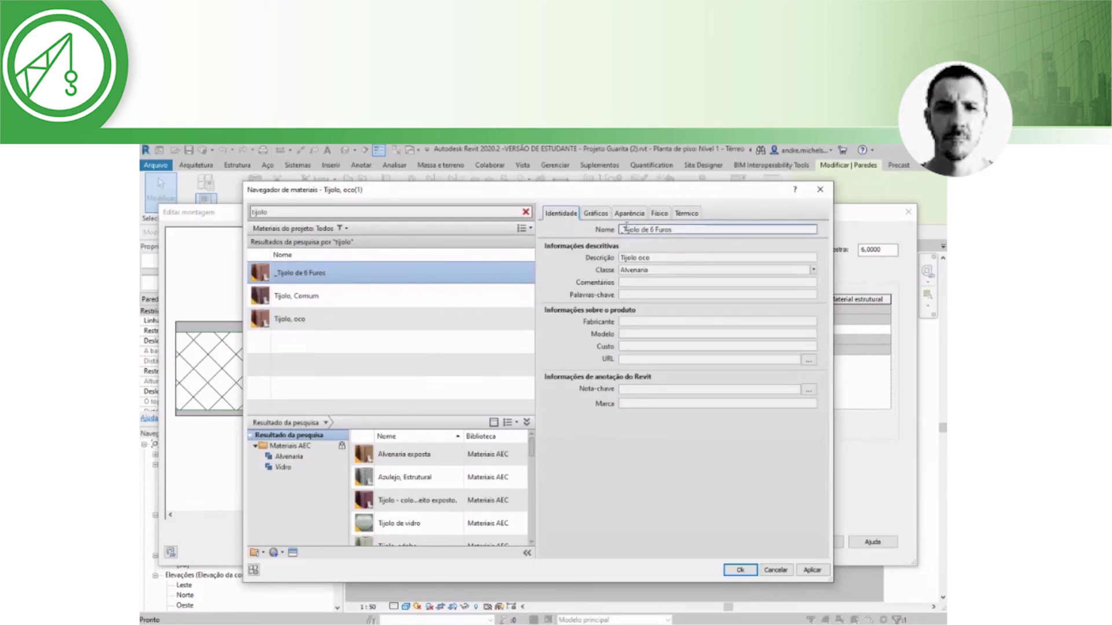
click(656, 260)
double_click(644, 261)
text(de 6 furos)
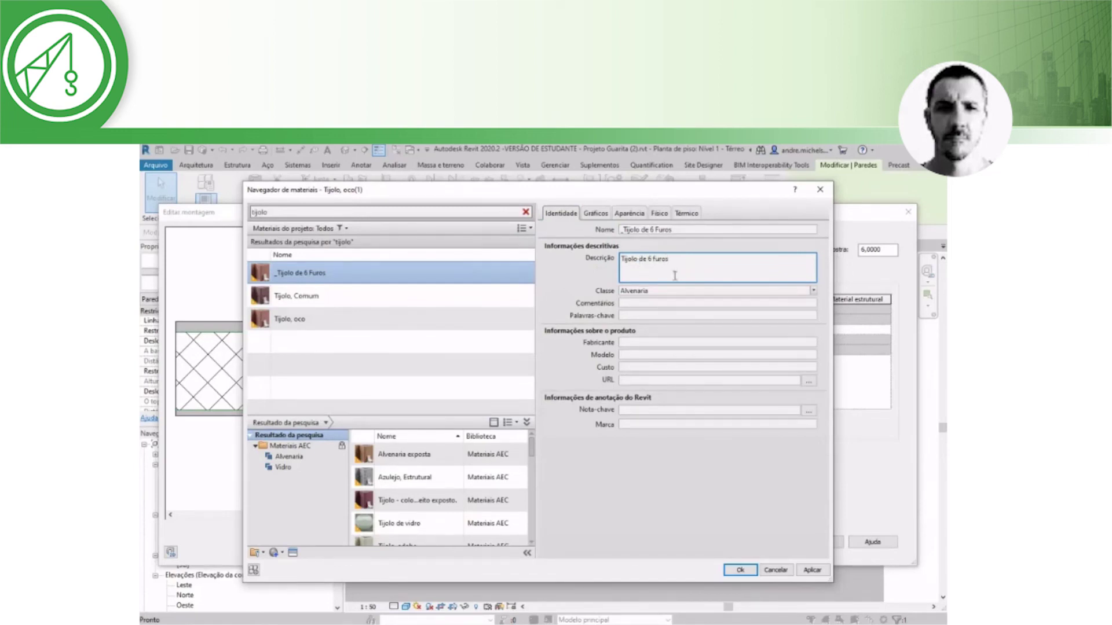
click(549, 276)
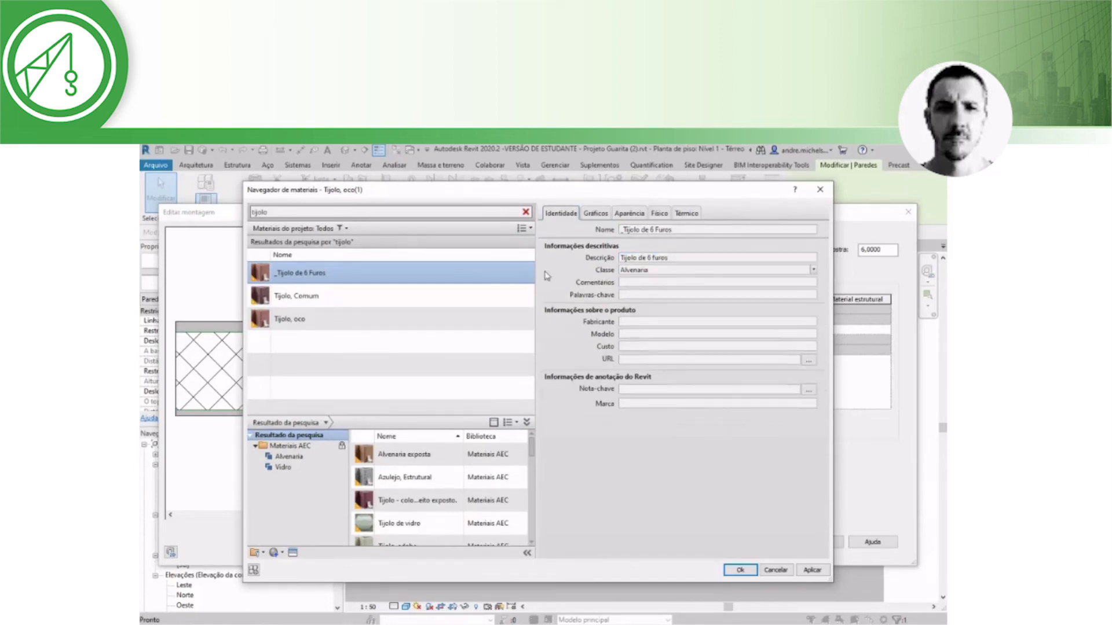
click(646, 336)
click(596, 213)
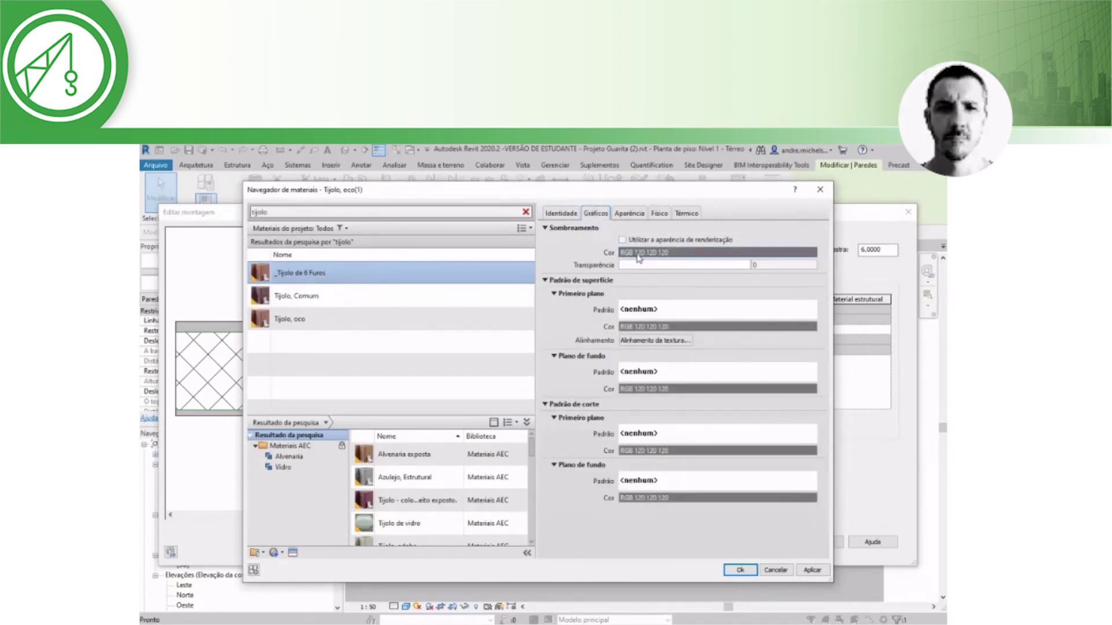
Set the _Tijolo de 6 Furos shading colour to light red, RGB 191 128 128
click(639, 255)
click(561, 380)
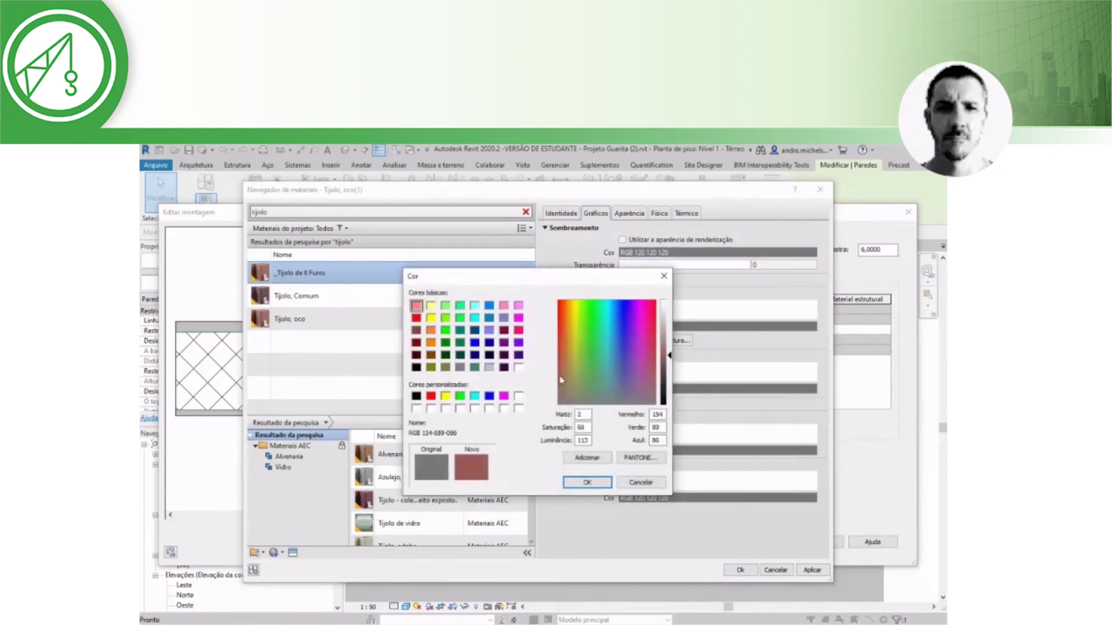
click(558, 370)
drag(670, 356, 670, 340)
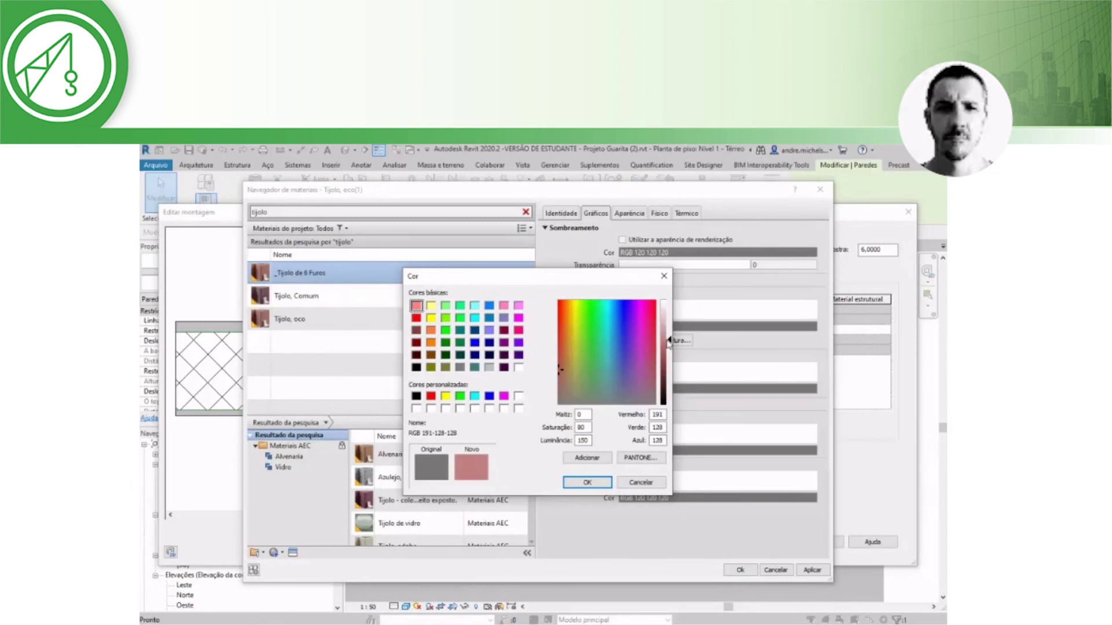
click(587, 482)
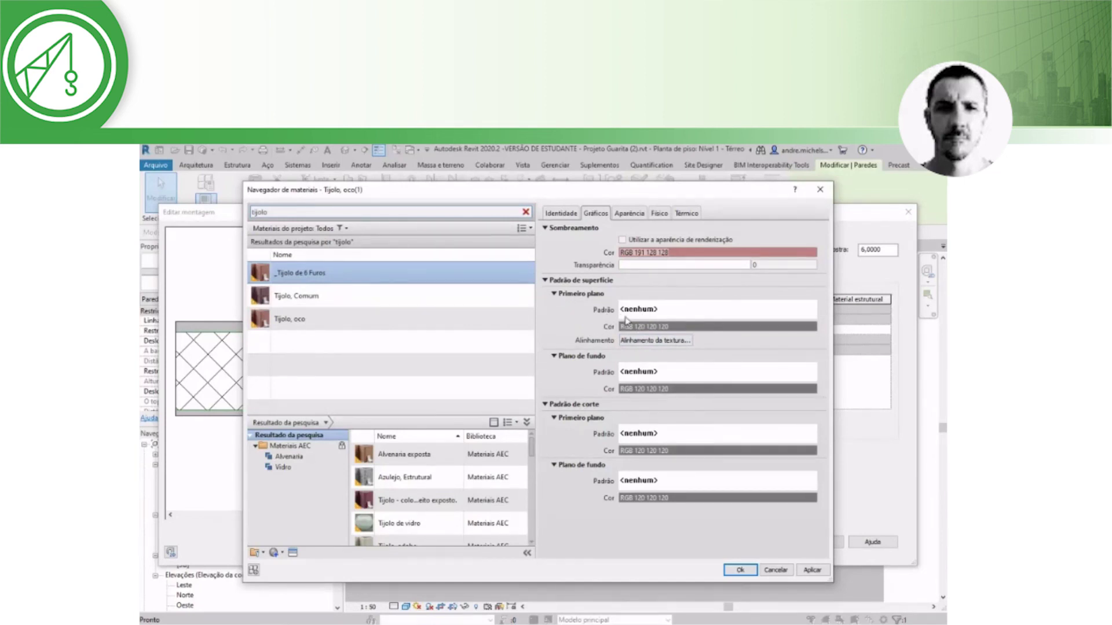
click(680, 310)
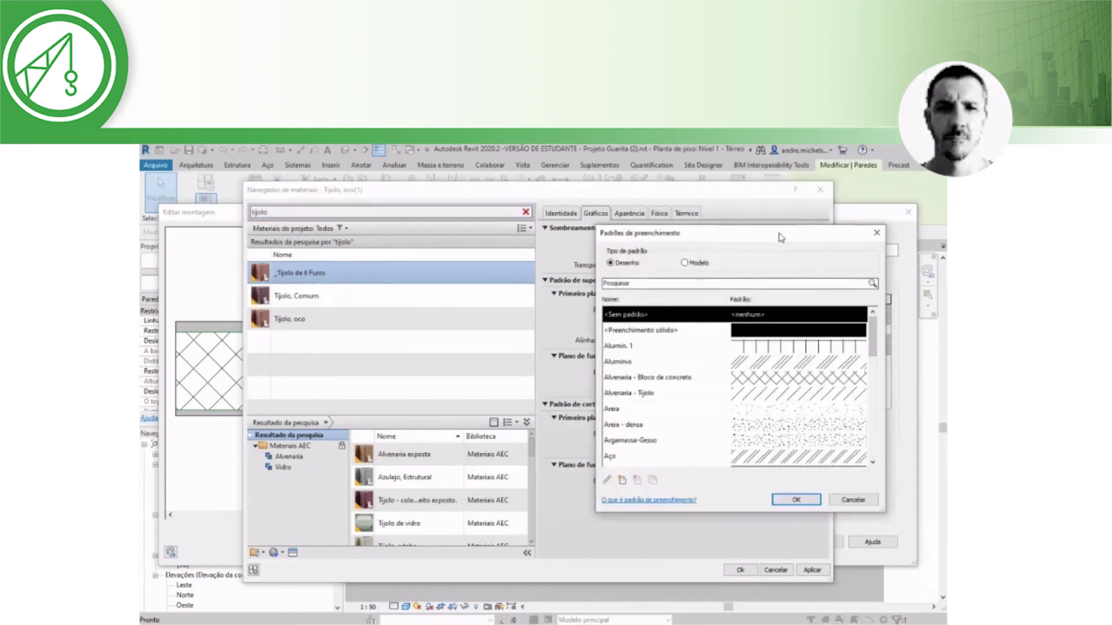
Give _Tijolo de 6 Furos the model surface foreground pattern Tijolo 75 x 225
drag(781, 237, 680, 229)
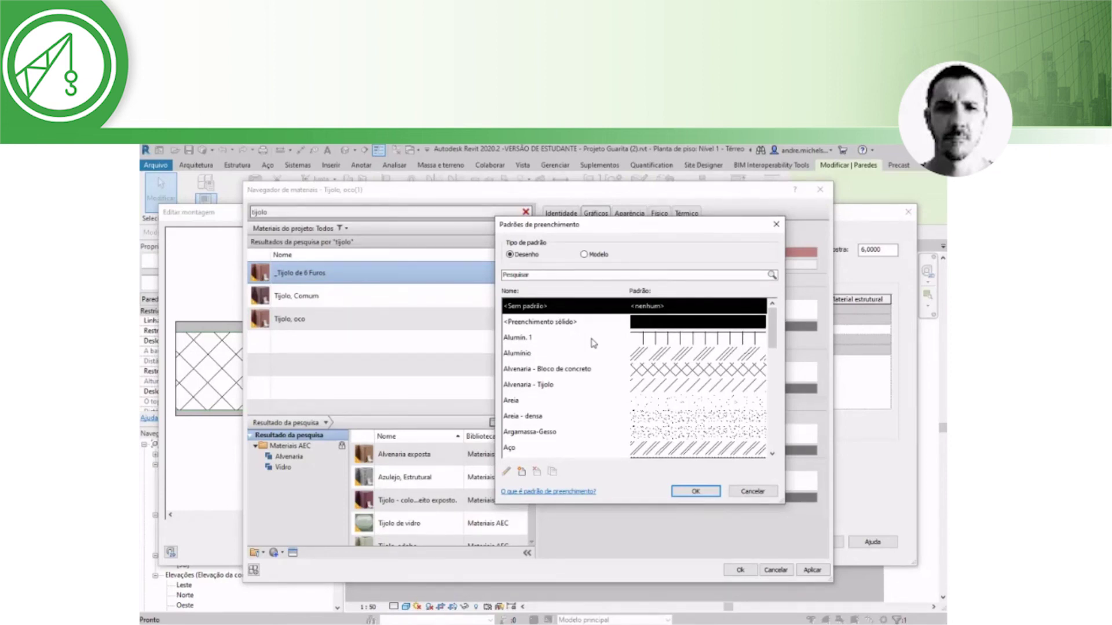
click(584, 255)
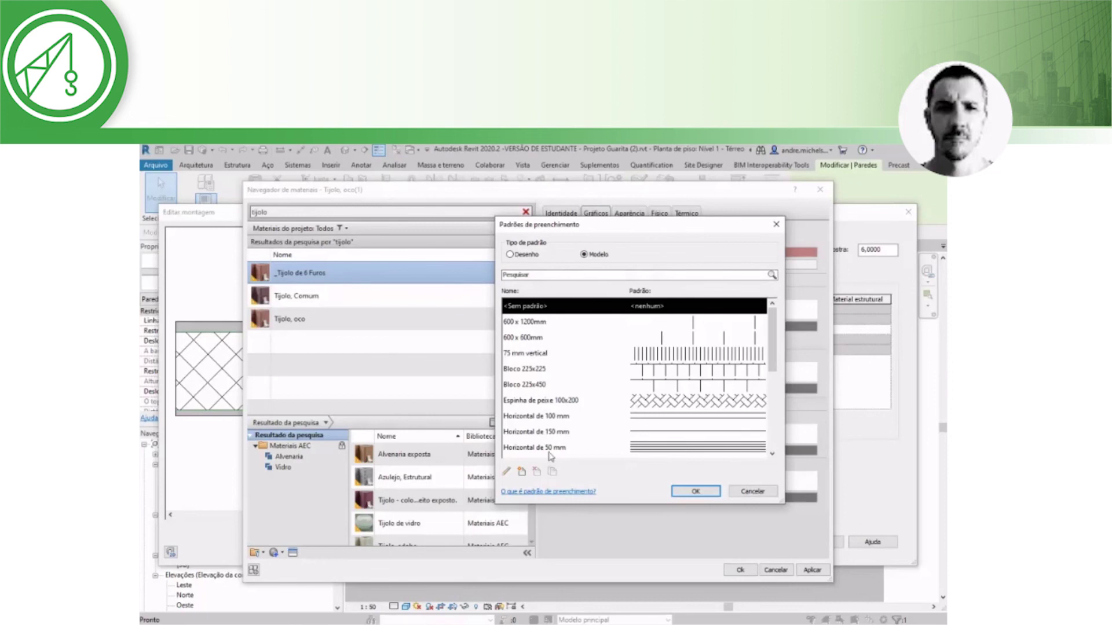
click(523, 255)
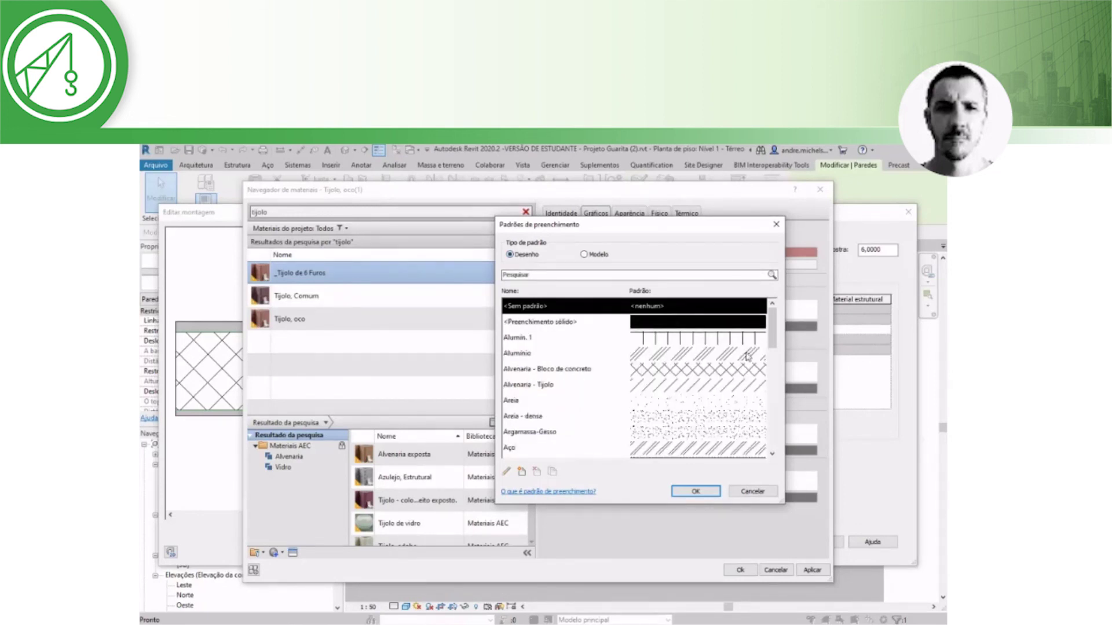
scroll(764, 342, down, 1)
scroll(765, 342, up, 1)
click(584, 254)
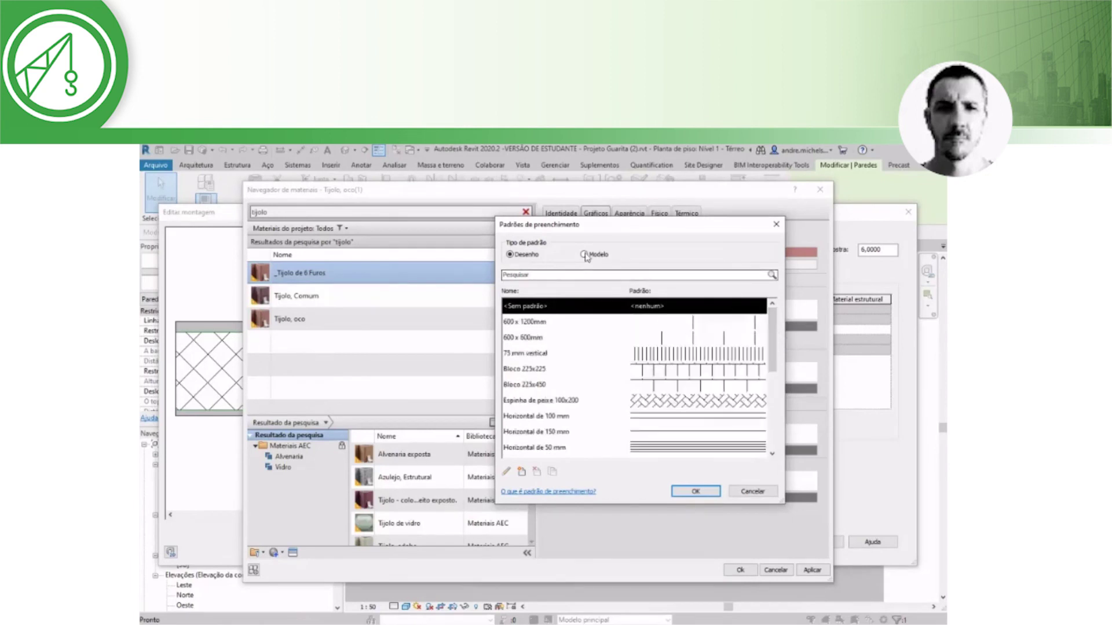
drag(773, 335, 773, 401)
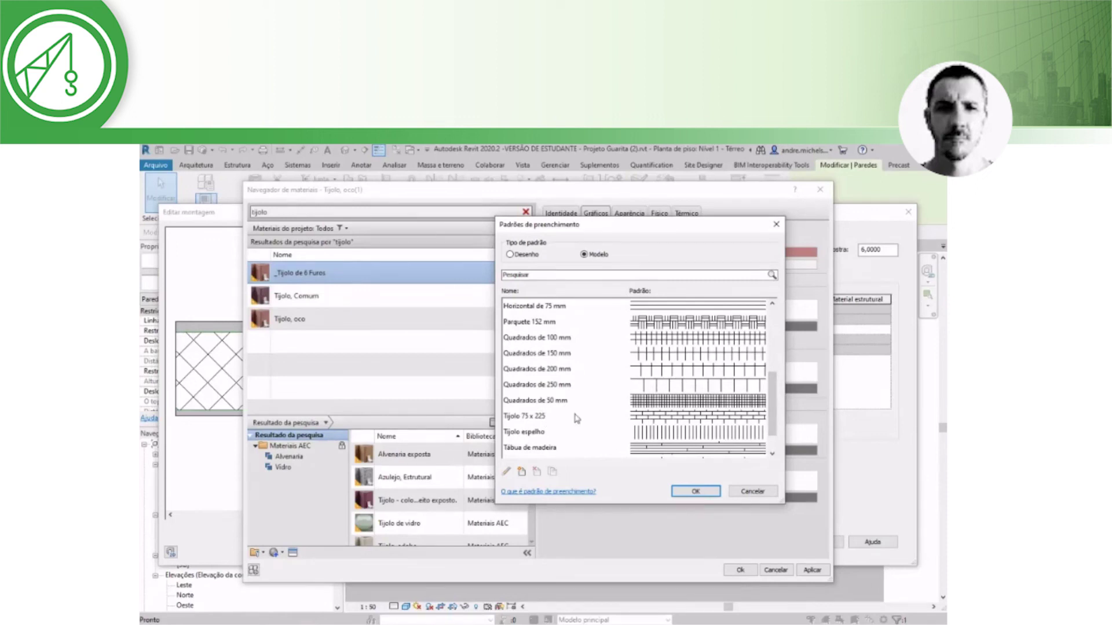
click(645, 421)
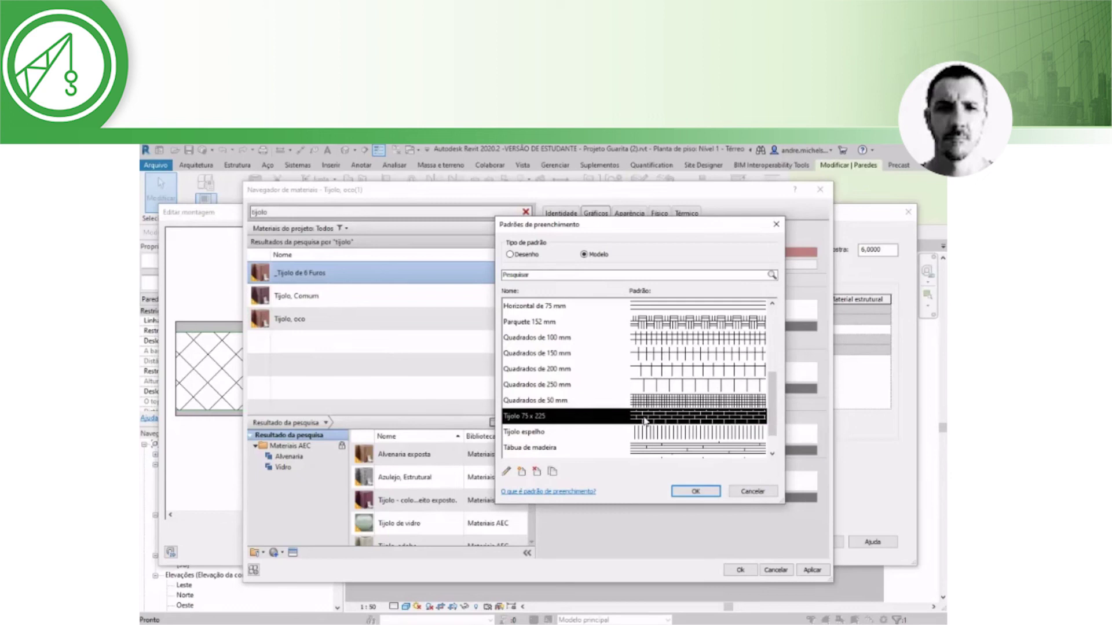
click(690, 491)
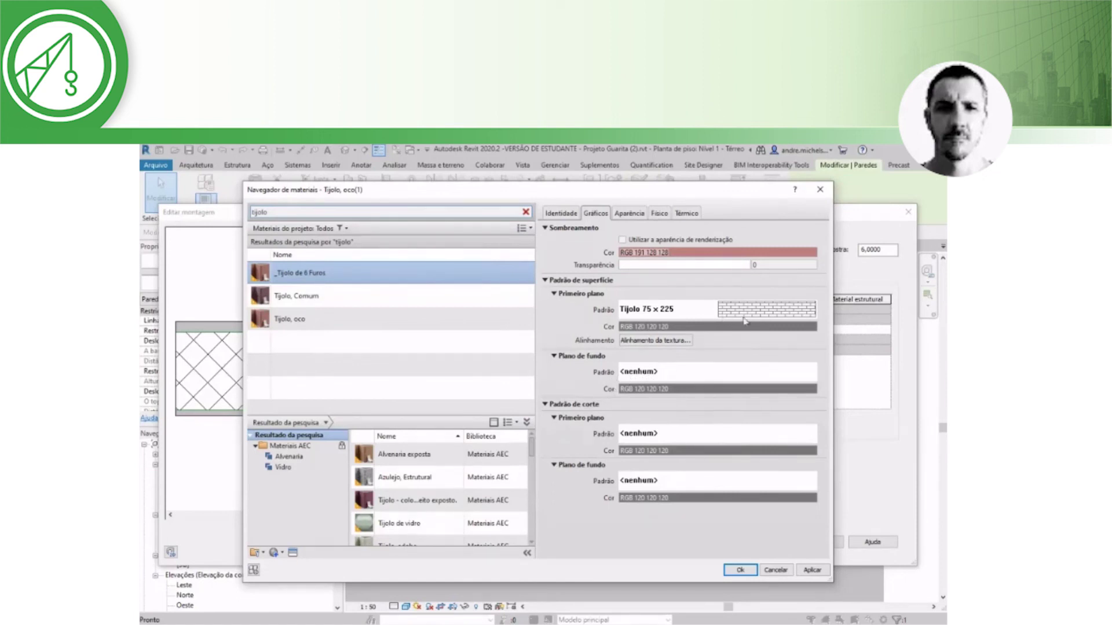
click(693, 377)
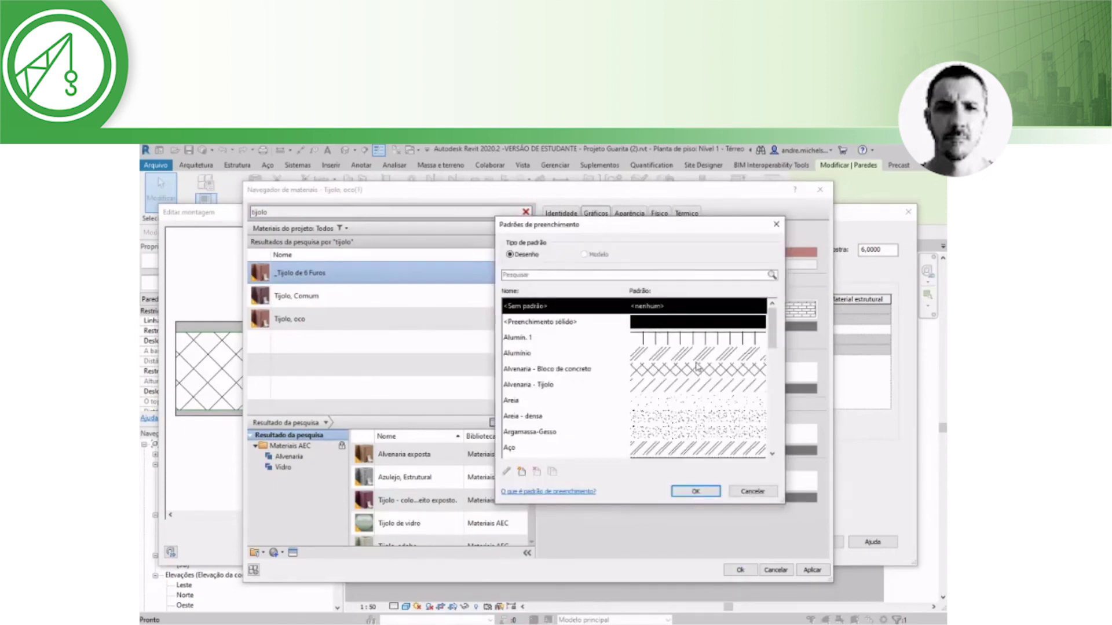
Leave the surface background pattern unset and set the cut foreground pattern to Alvenaria - Tijolo
click(746, 494)
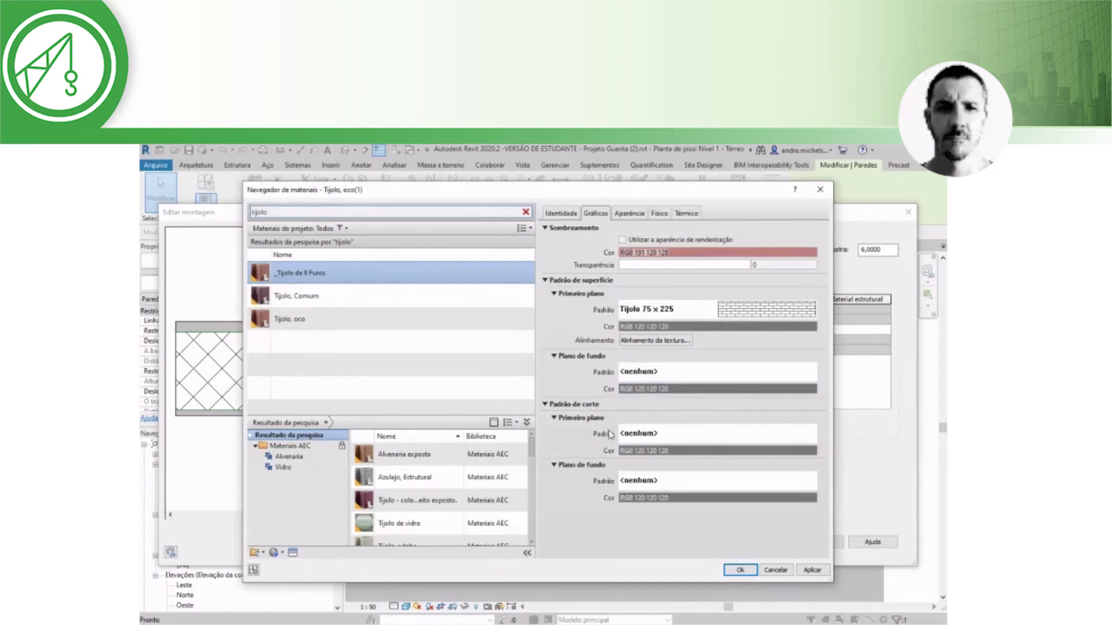
click(655, 440)
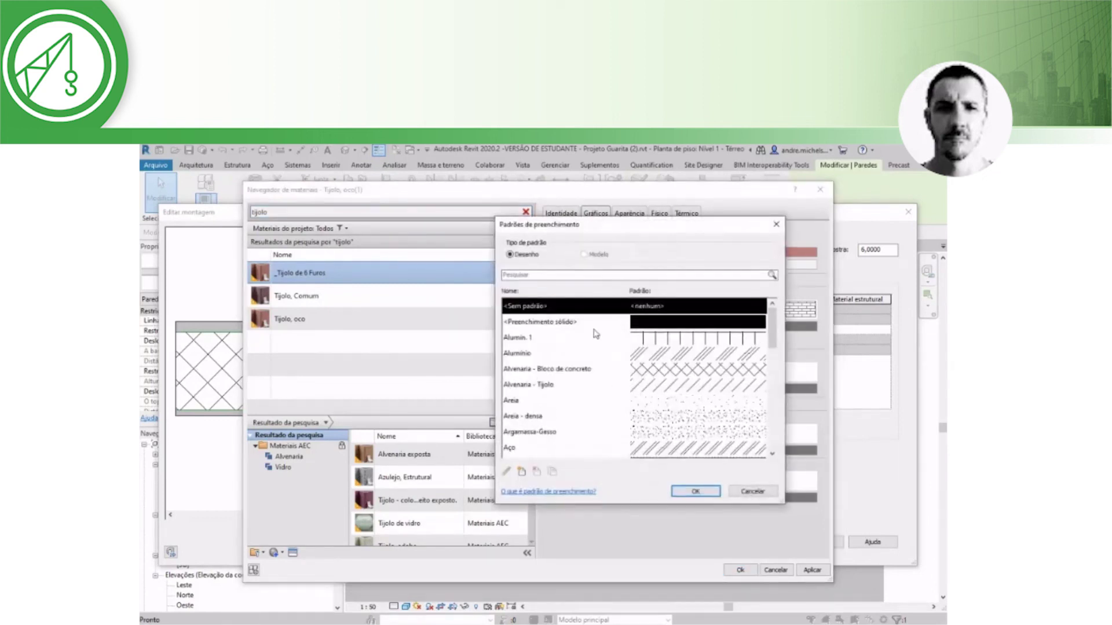
click(657, 385)
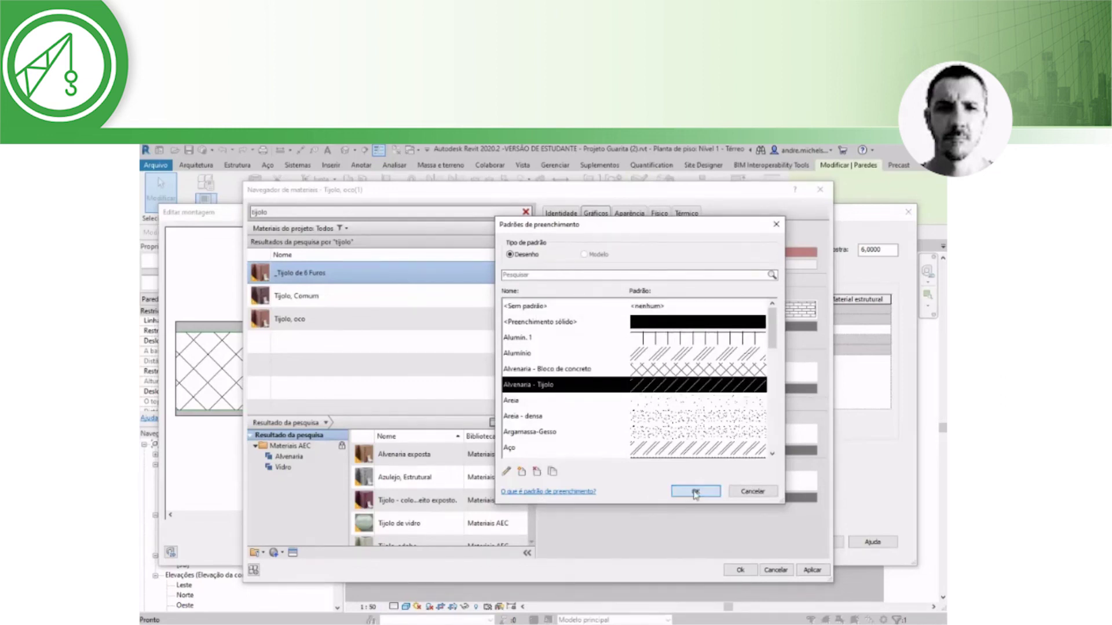
click(696, 493)
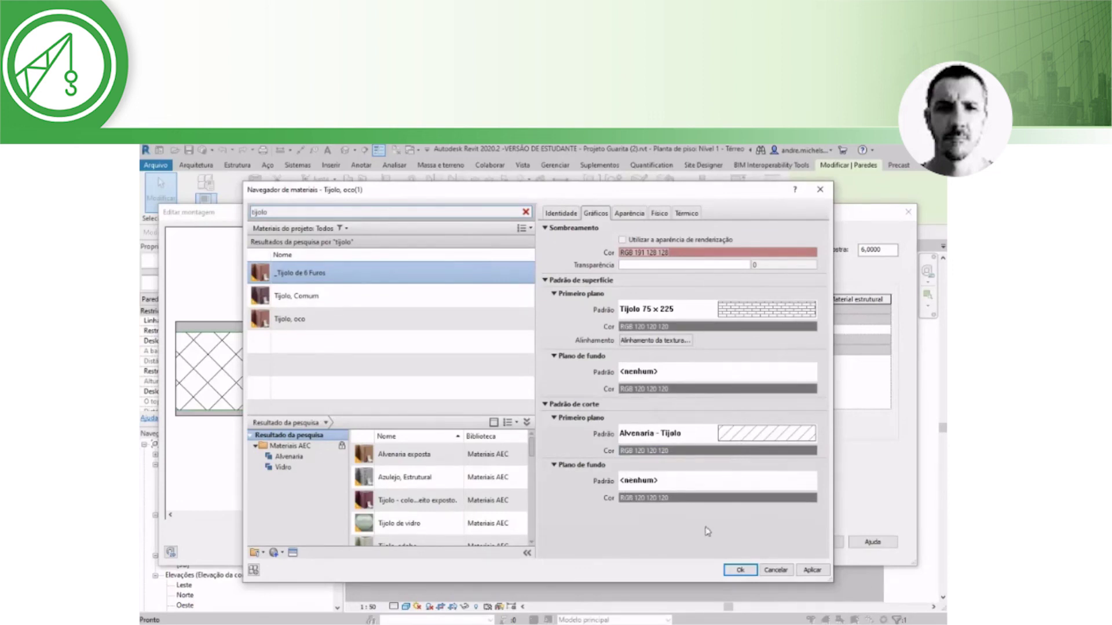
Apply the material changes and assign _Tijolo de 6 Furos to the wall's core layer
click(740, 570)
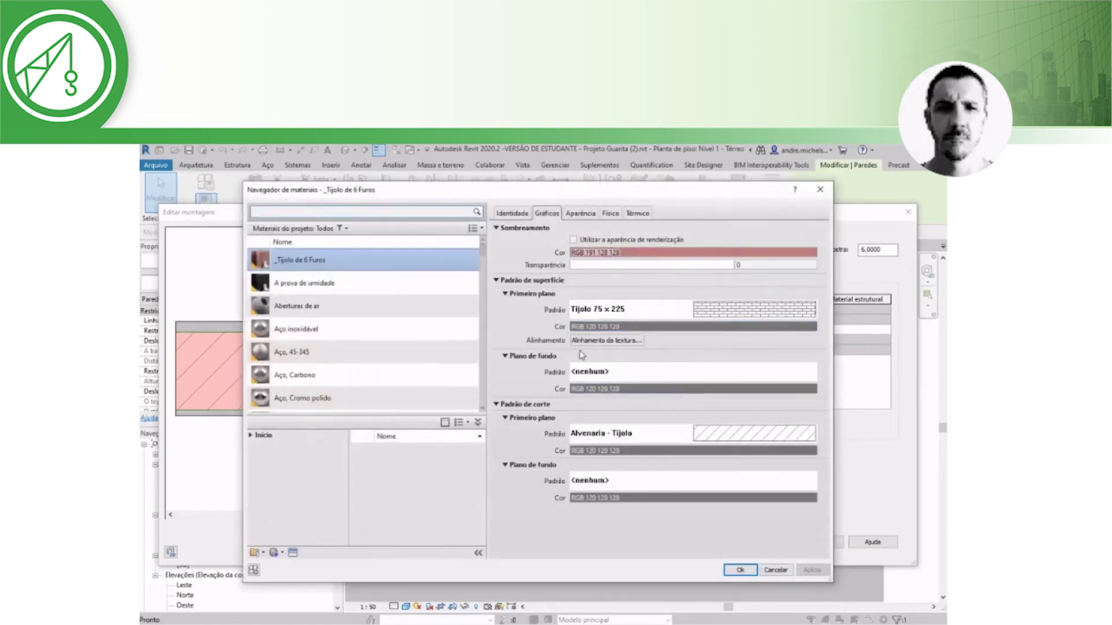
click(741, 570)
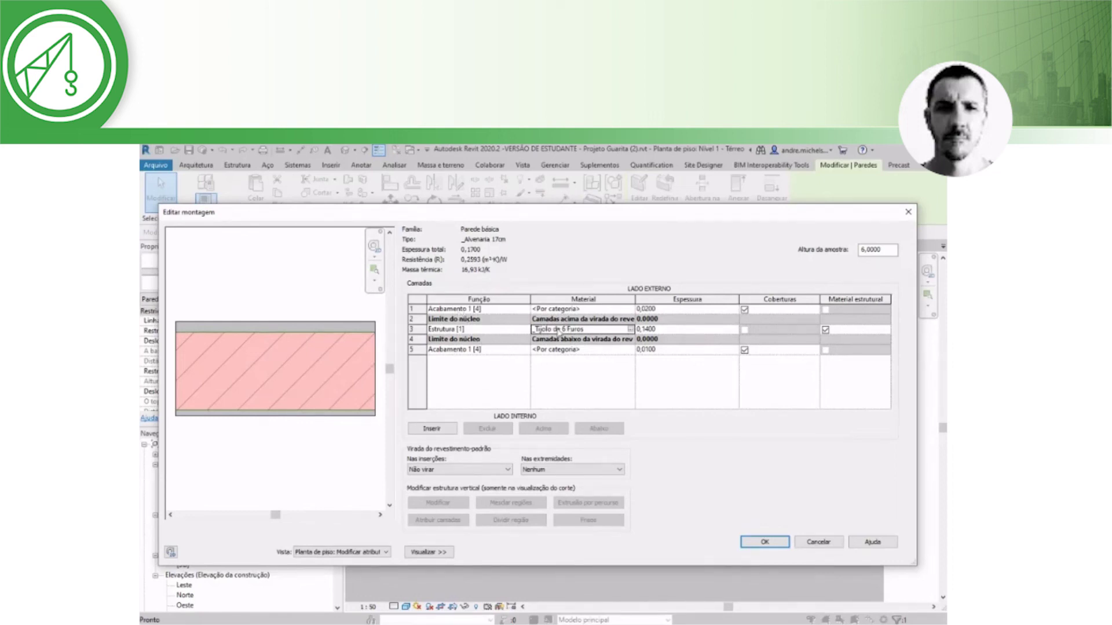
click(632, 310)
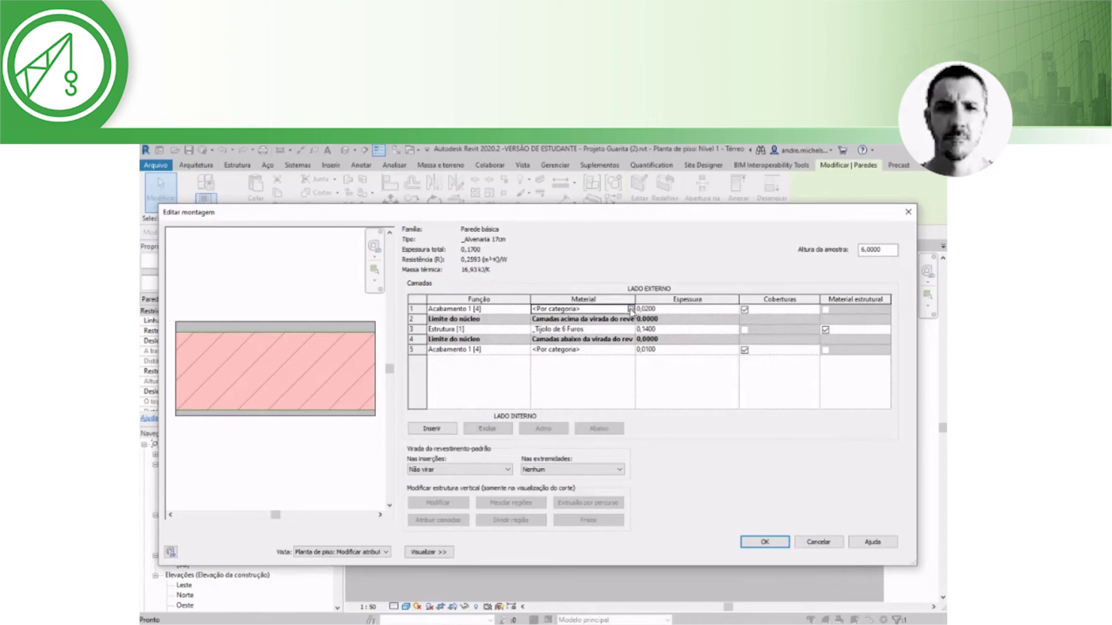
Search the Material Browser for 'concreto' and select Concreto, Faixa de areia/cimento
click(630, 310)
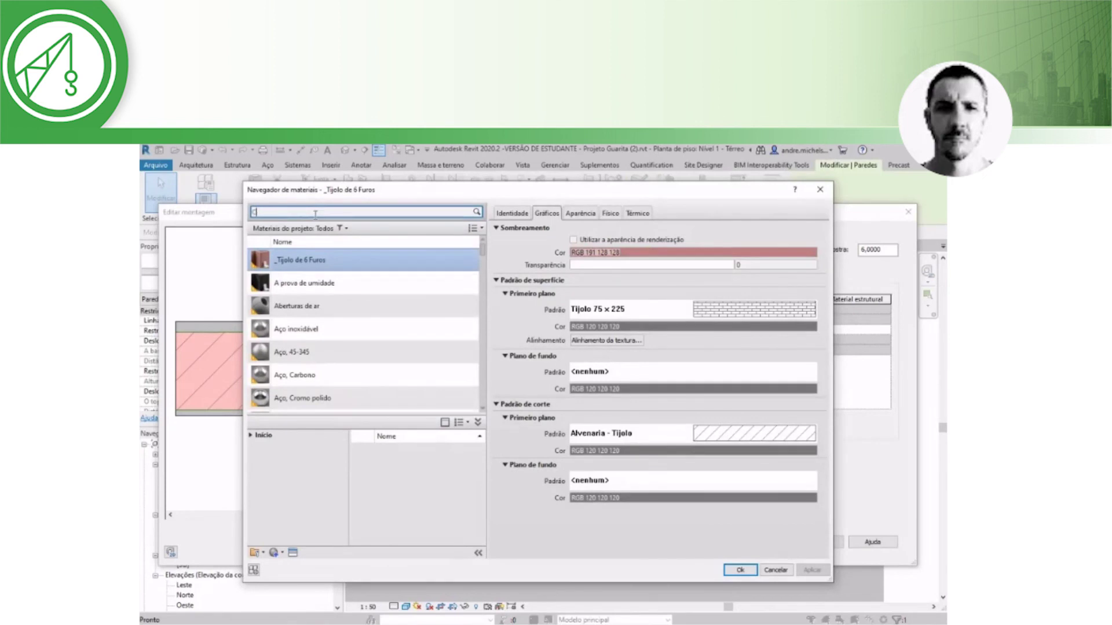
text(reboco)
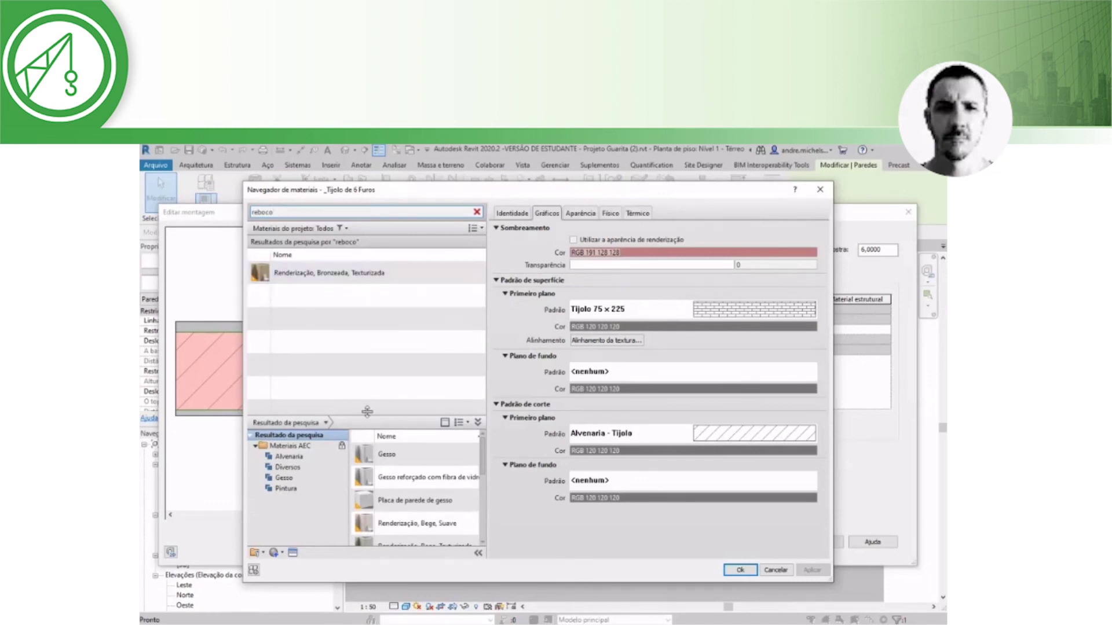
mouse_move(484, 462)
mouse_down()
mouse_move(481, 510)
mouse_move(485, 455)
mouse_up()
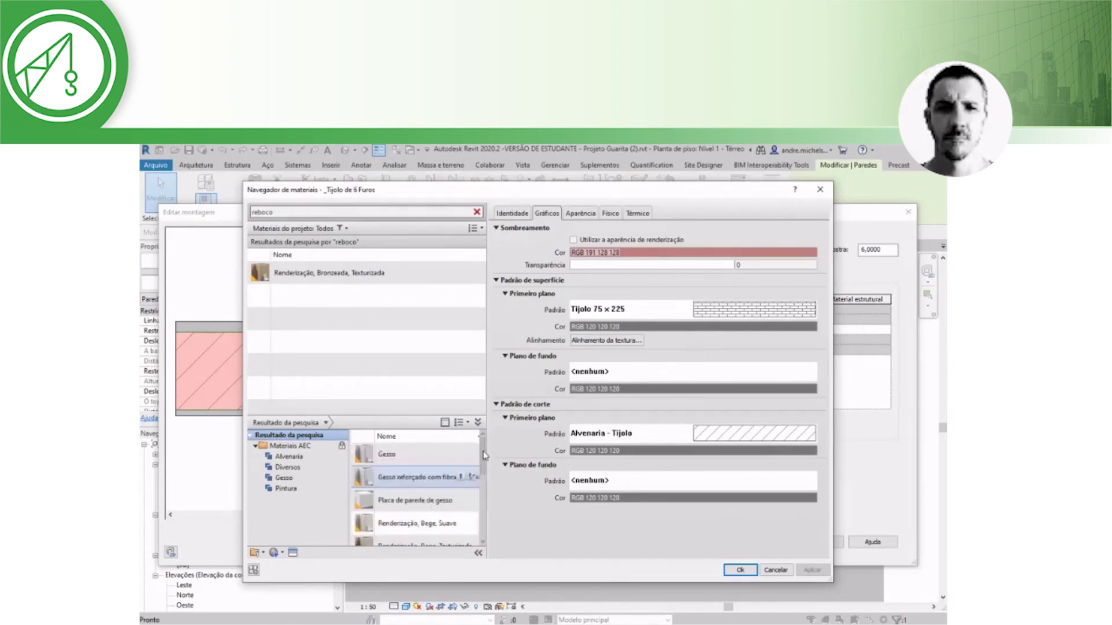
drag(278, 212, 234, 218)
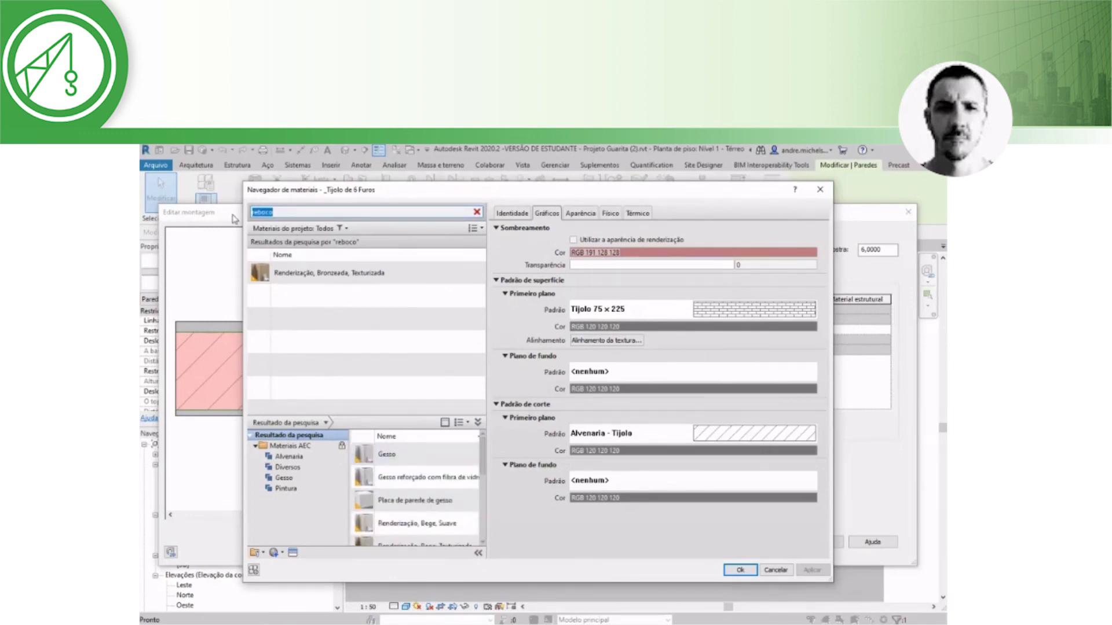
text(concret)
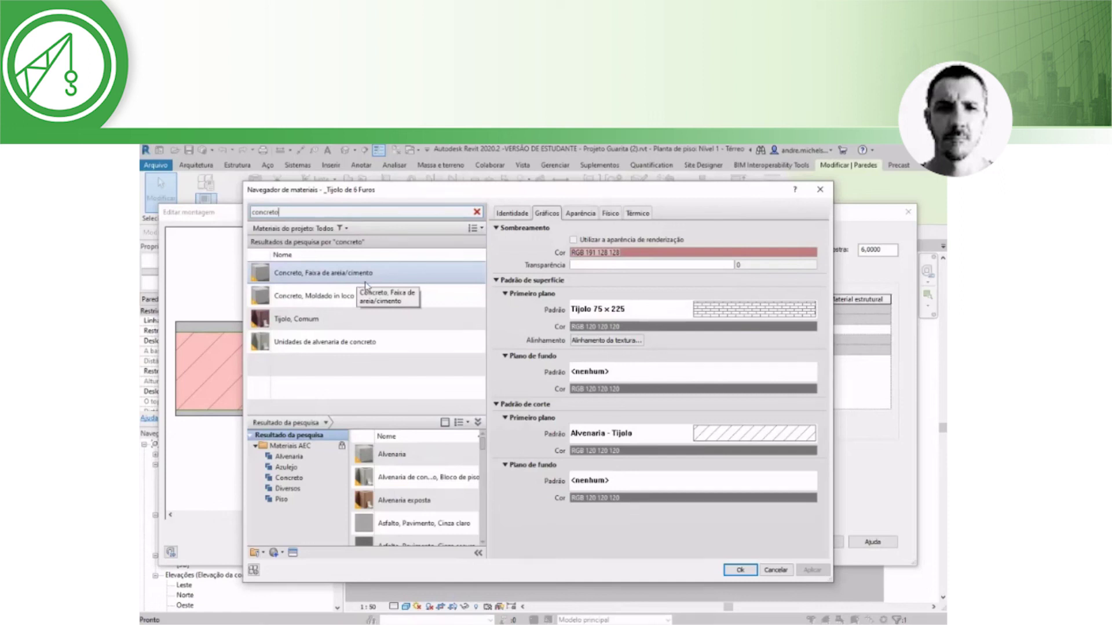
right_click(392, 280)
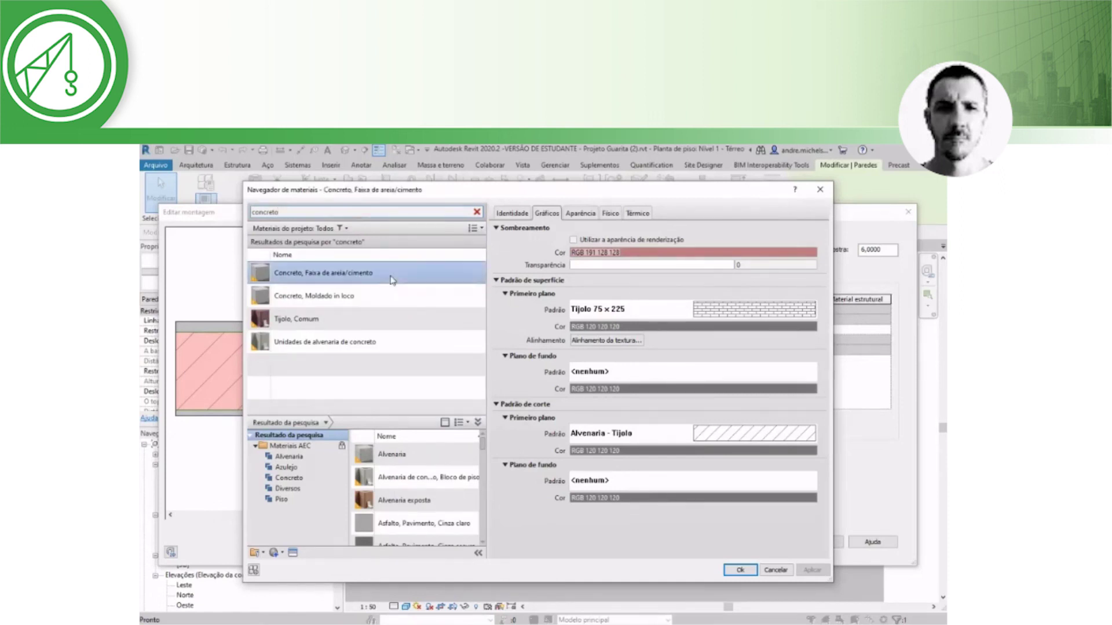
Duplicate Concreto, Faixa de areia/cimento as a new material named _Reboco
click(422, 296)
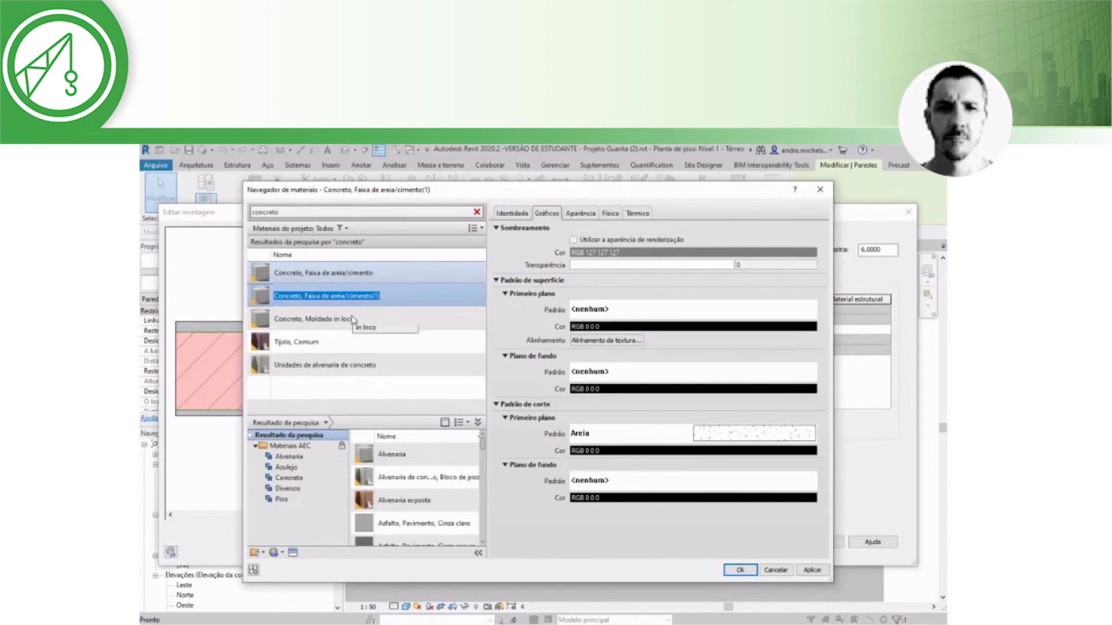
key(BackSpace)
text(_Reboc)
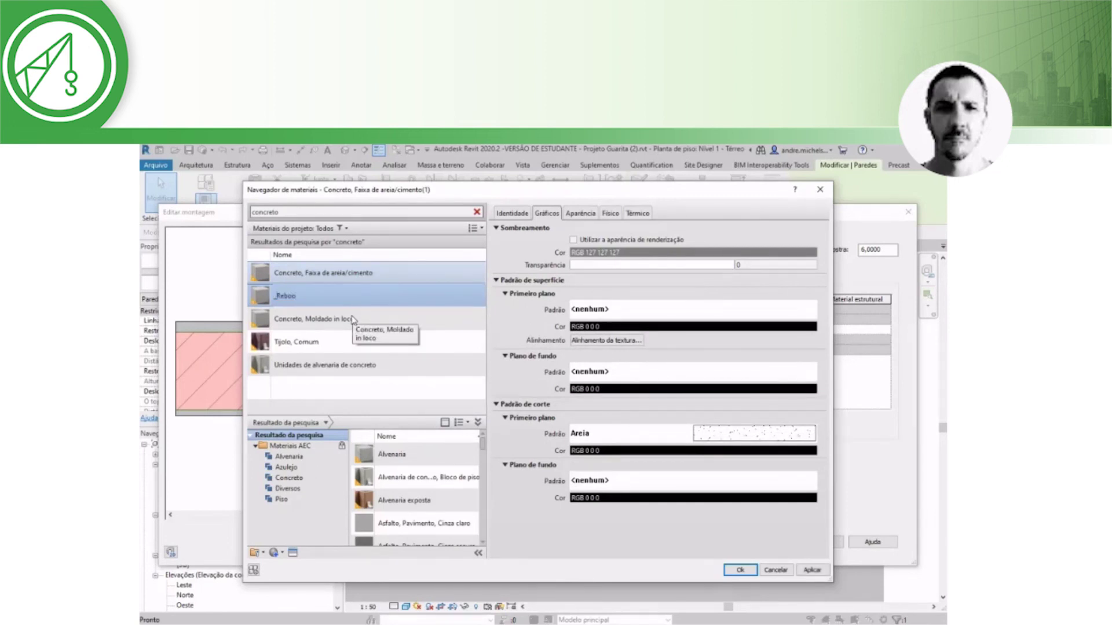
text(o)
key(Return)
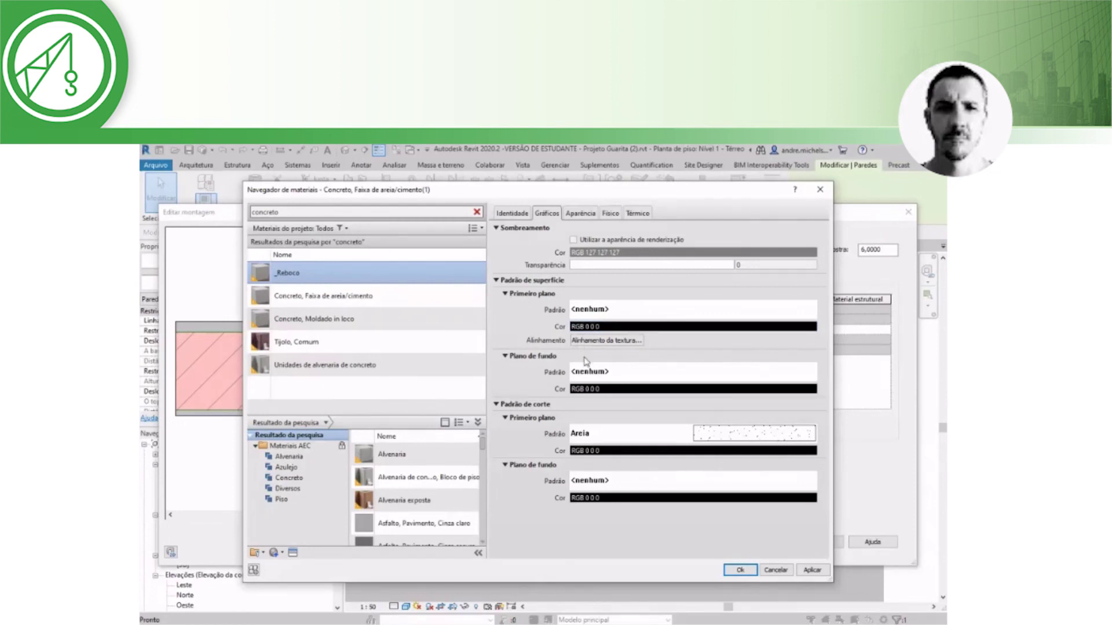
Give _Reboco the Areia surface pattern and assign it to wall layer 1
click(702, 313)
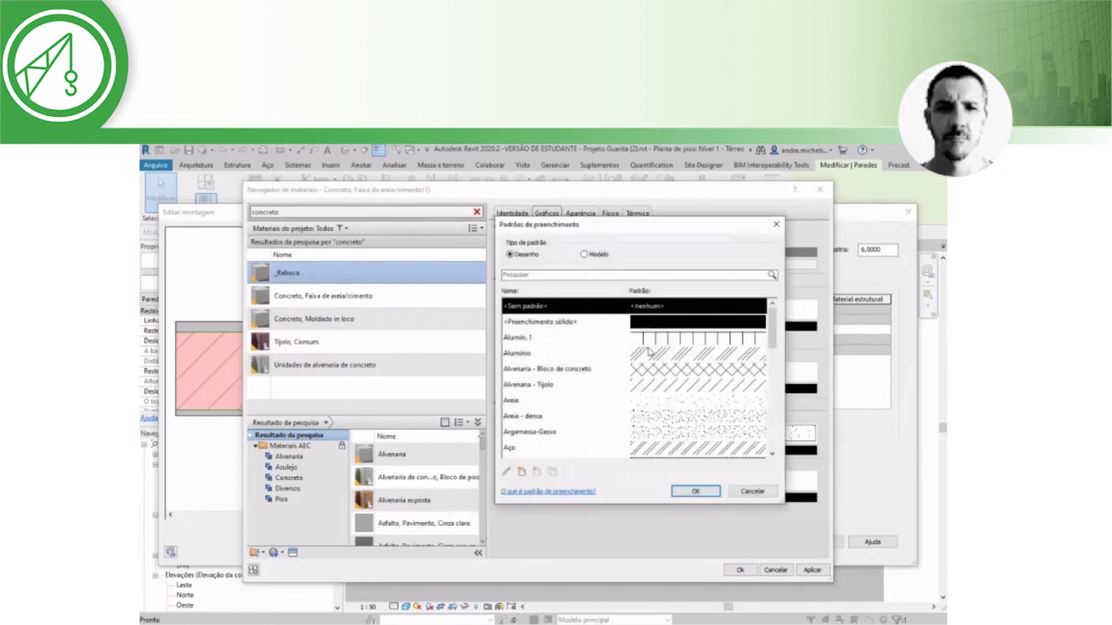
click(653, 405)
click(689, 493)
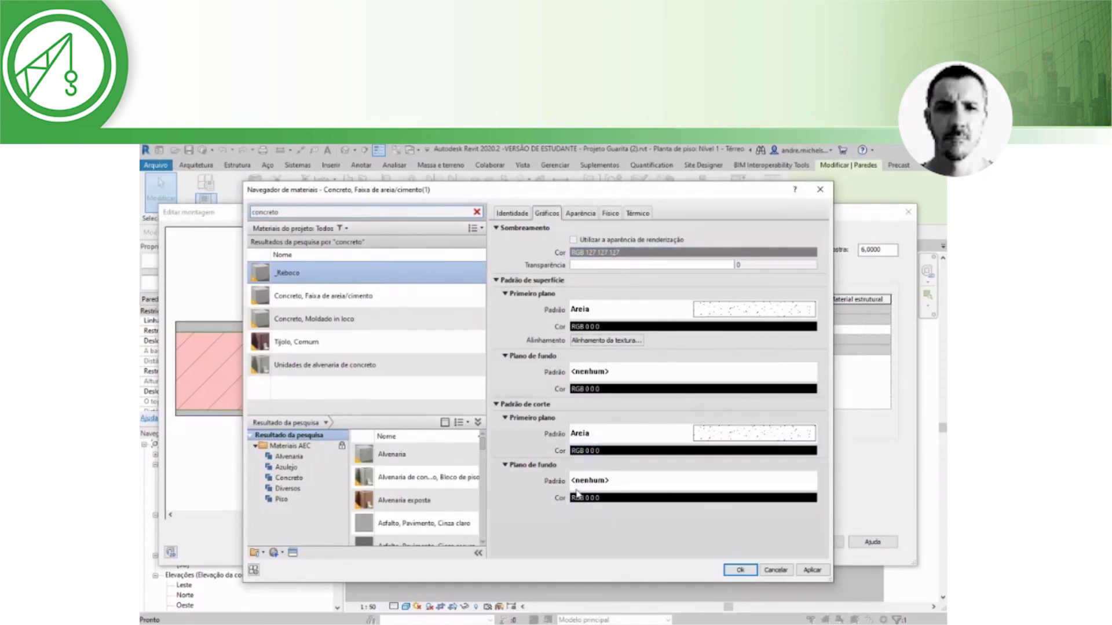
click(581, 214)
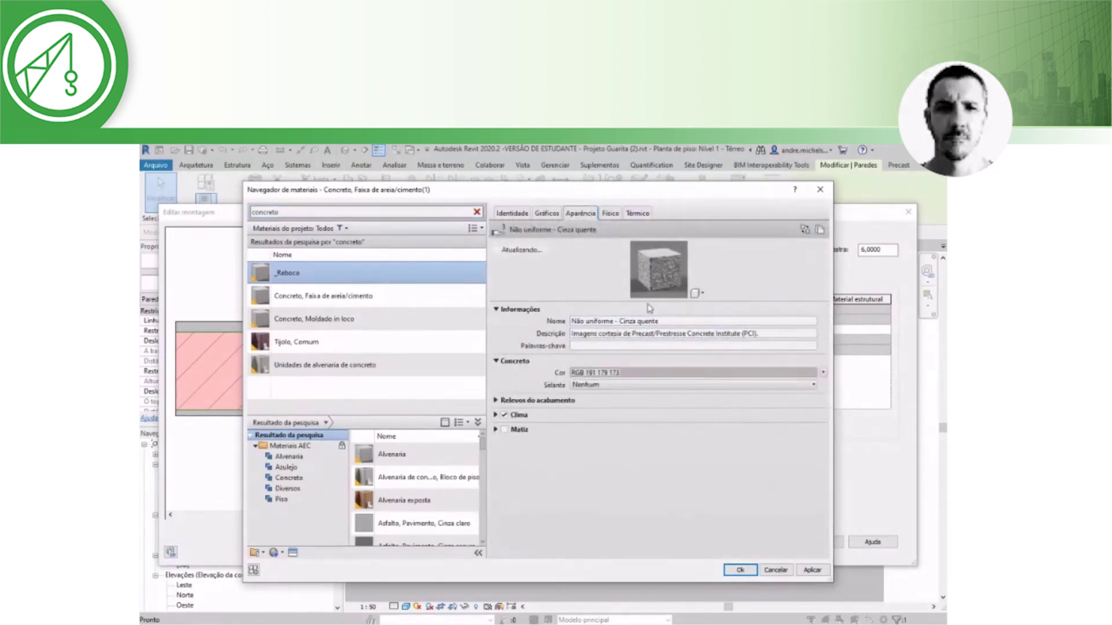
click(554, 215)
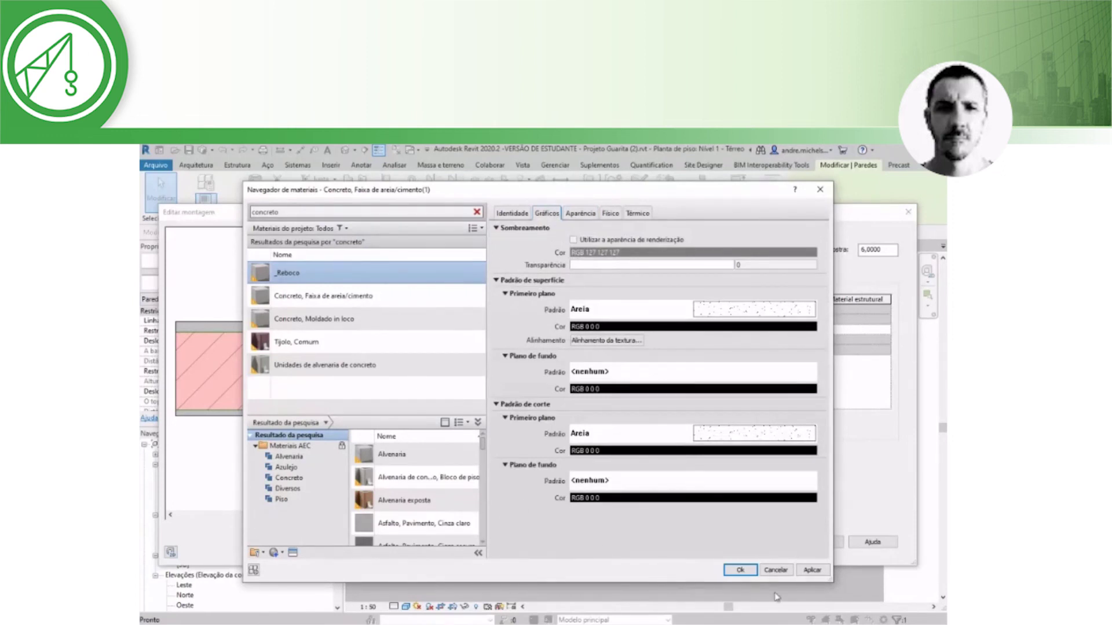
click(812, 574)
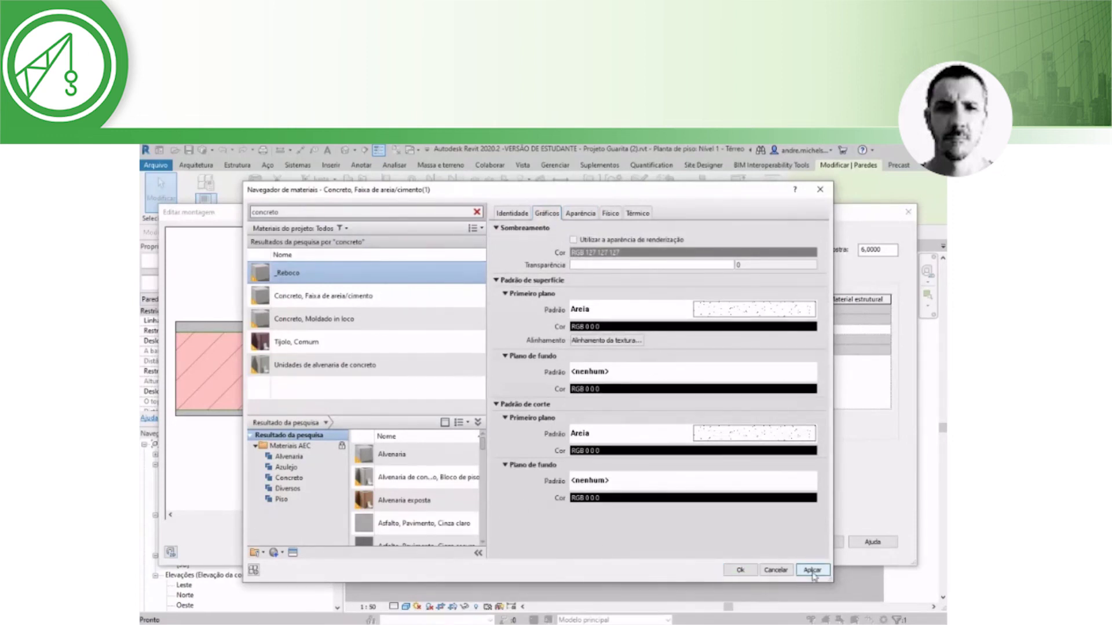
click(743, 571)
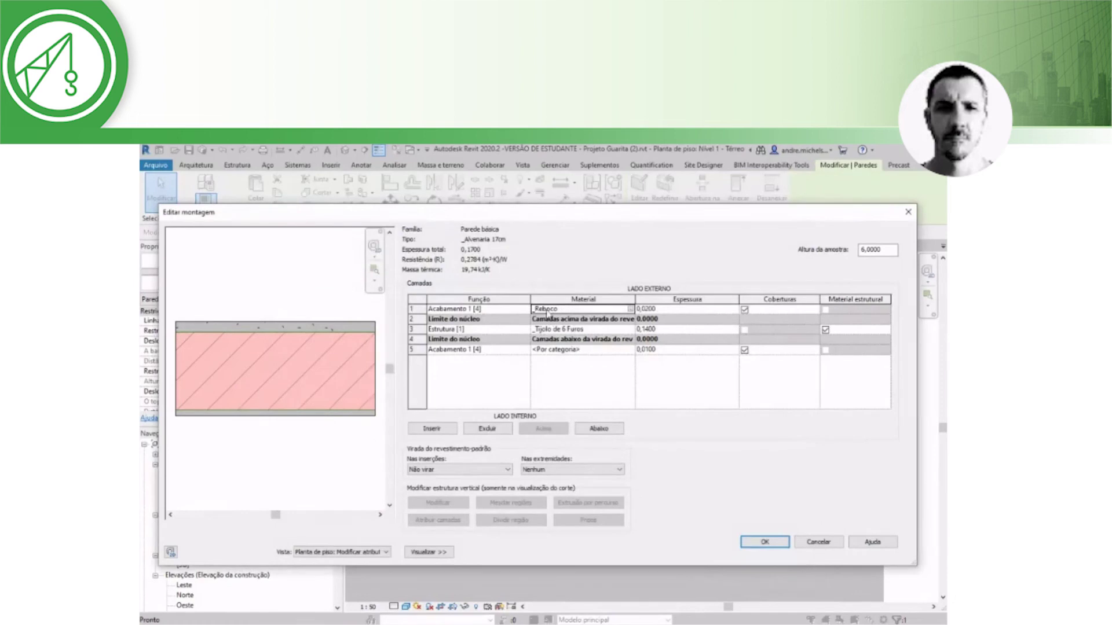
Set layer 5's material from <Por categoria> to _Reboco and accept the wall assembly
click(585, 351)
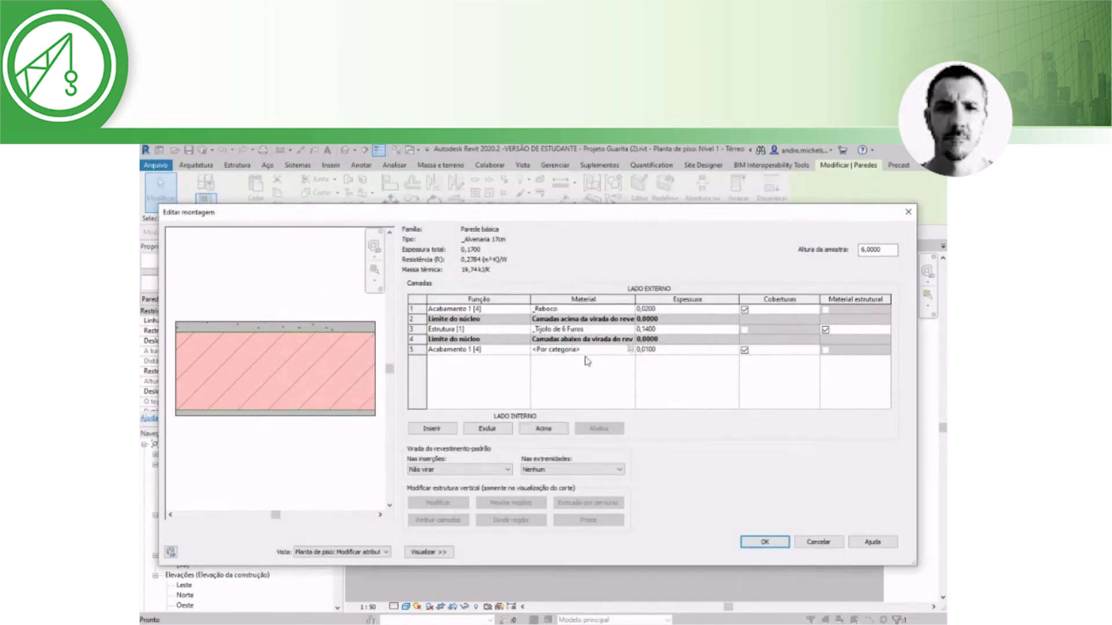
click(575, 351)
key(BackSpace)
click(558, 378)
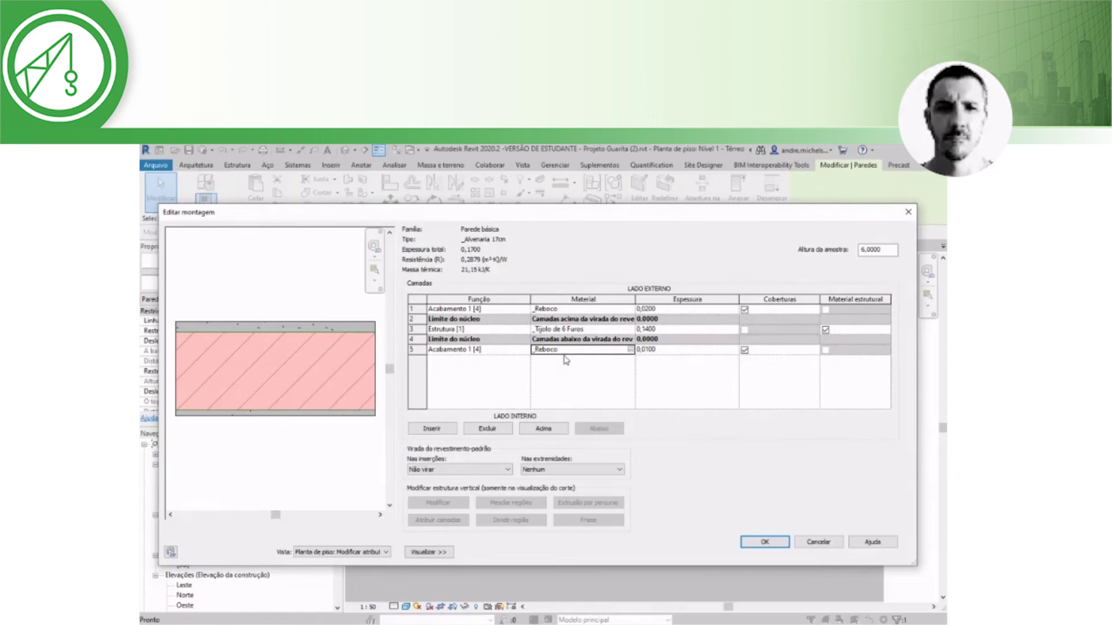
click(764, 543)
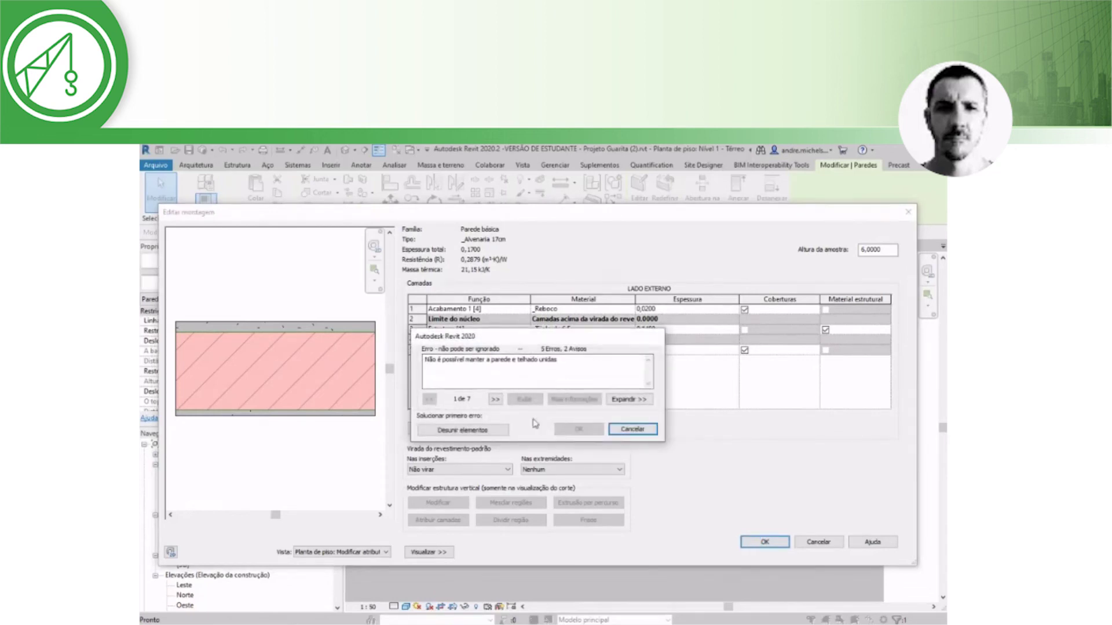
Resolve the wall-and-roof join errors with Desunir elementos and close the type properties
click(495, 399)
click(495, 399)
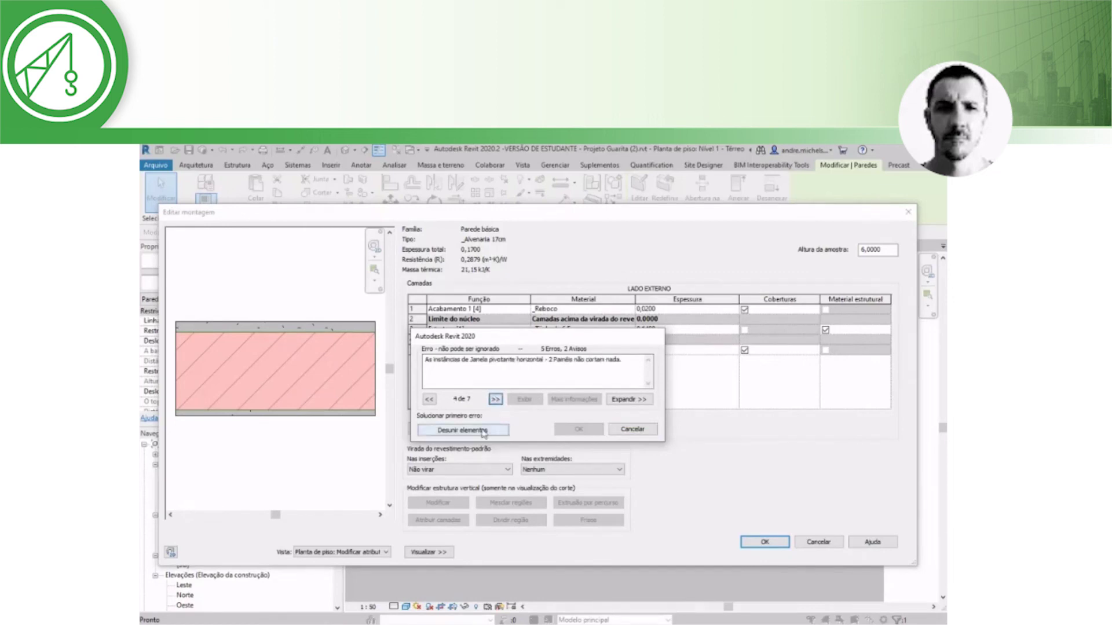
click(475, 431)
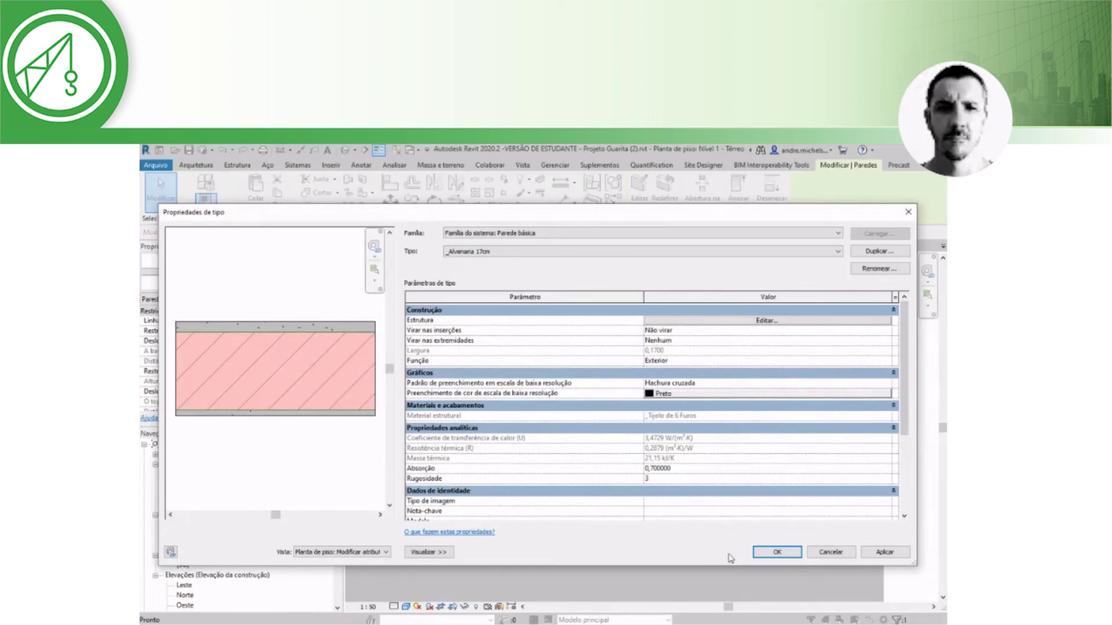
click(776, 553)
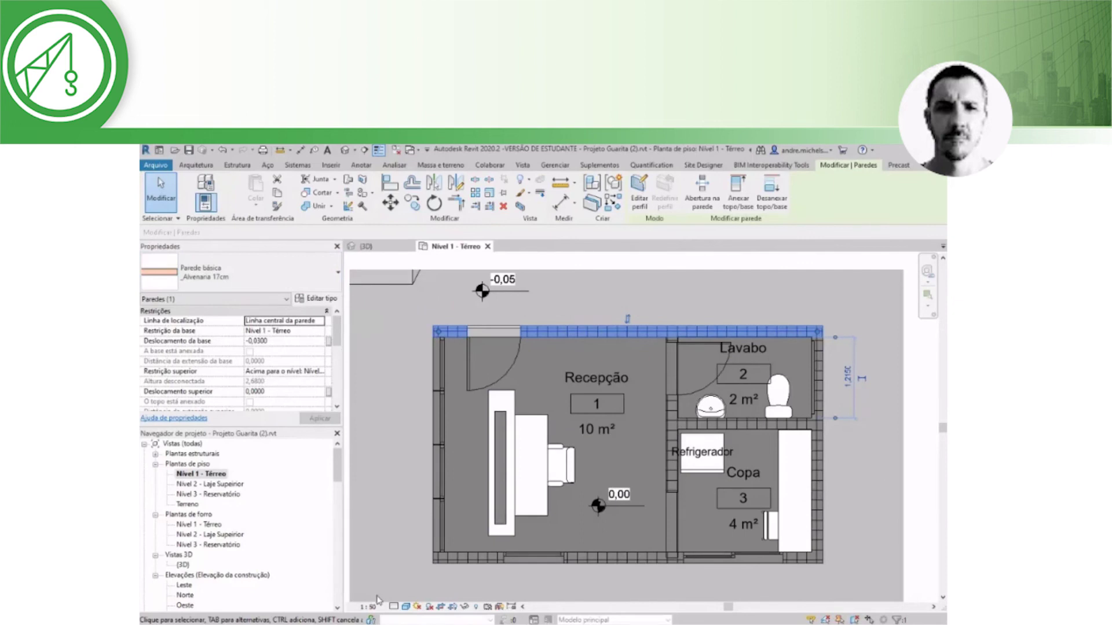
Change the plan view's detail level and clear the wall selection
click(394, 607)
click(416, 584)
key(Escape)
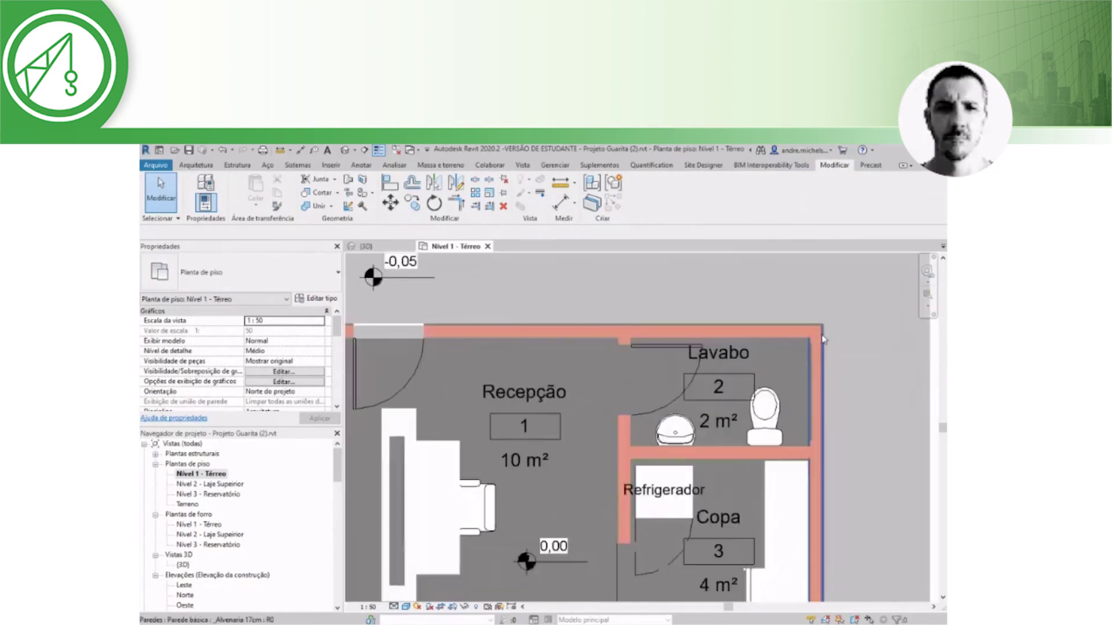
Bring the Recepção room into view and select the top wall above it
scroll(816, 336, up, 3)
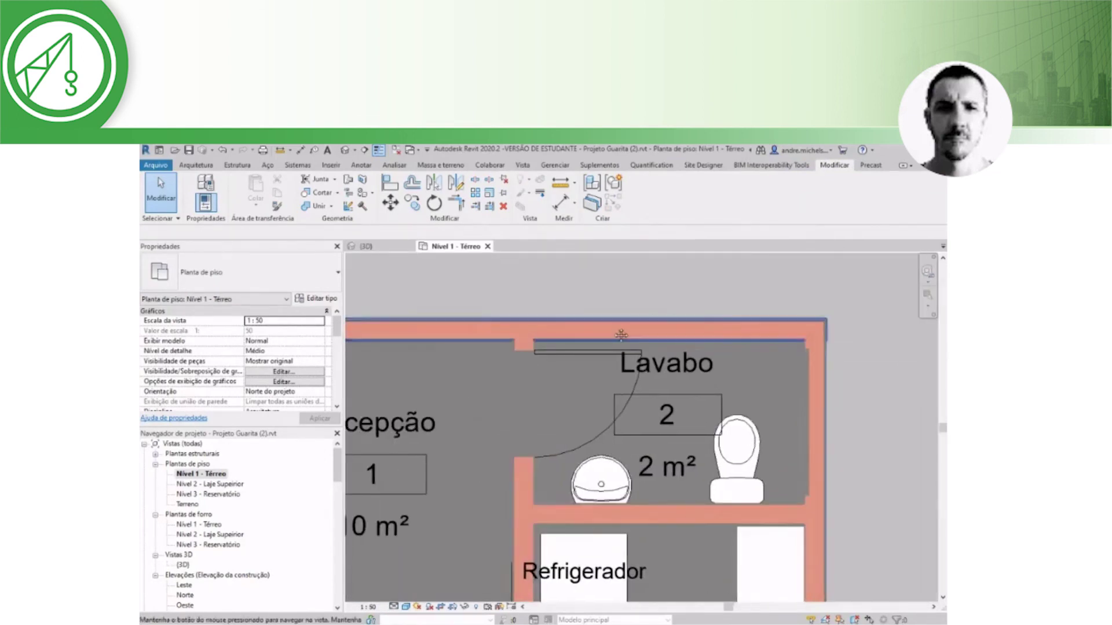
scroll(608, 322, down, 2)
scroll(568, 324, up, 2)
scroll(555, 325, up, 1)
middle_drag(554, 325, 797, 336)
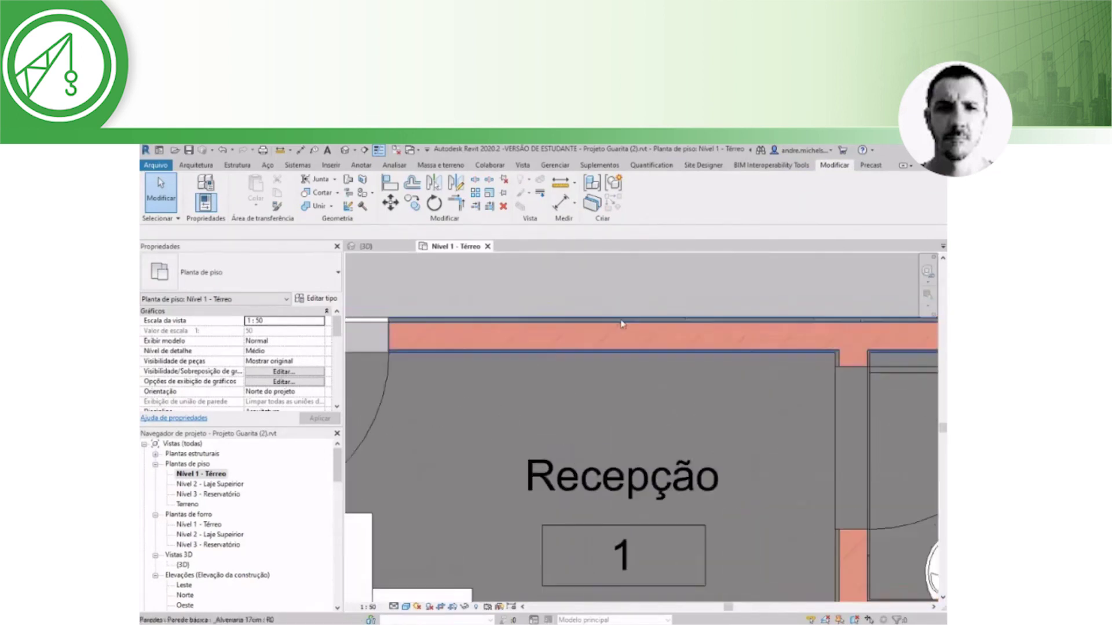
scroll(442, 325, up, 1)
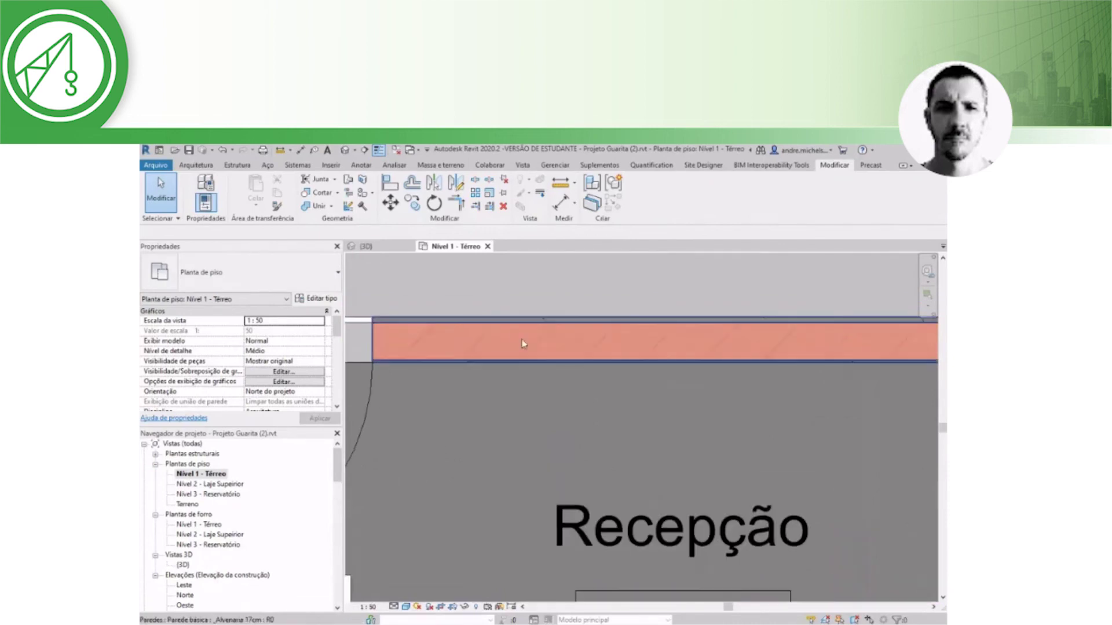
scroll(511, 330, down, 2)
scroll(579, 333, down, 3)
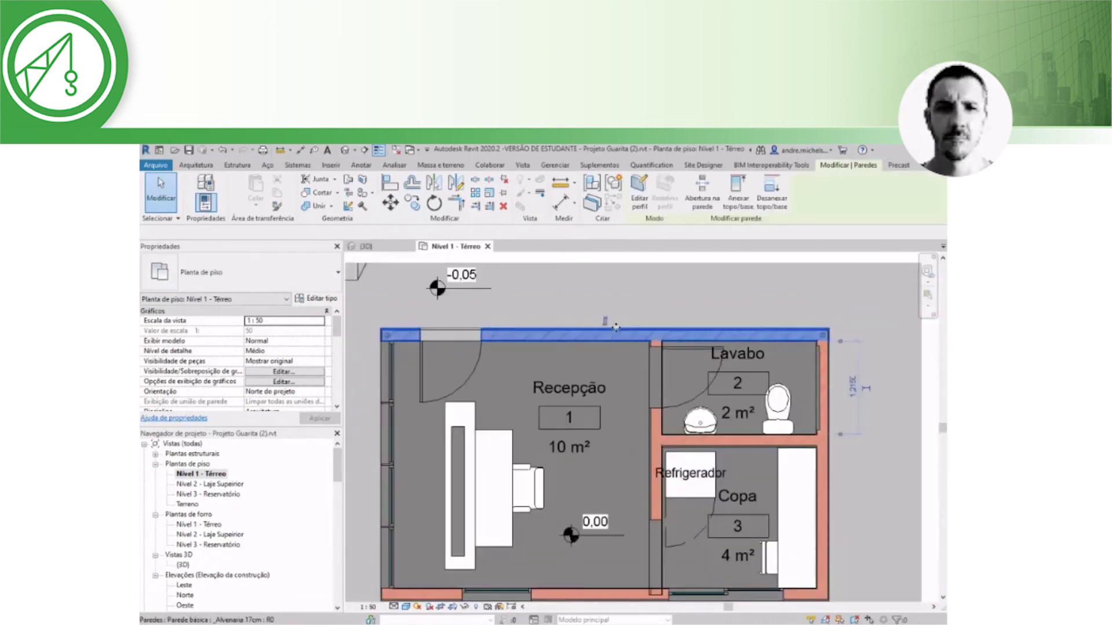
click(595, 333)
Zoom in and pan past the pilaster, Lavabo and right wall to inspect the layered hatch
scroll(597, 332, up, 2)
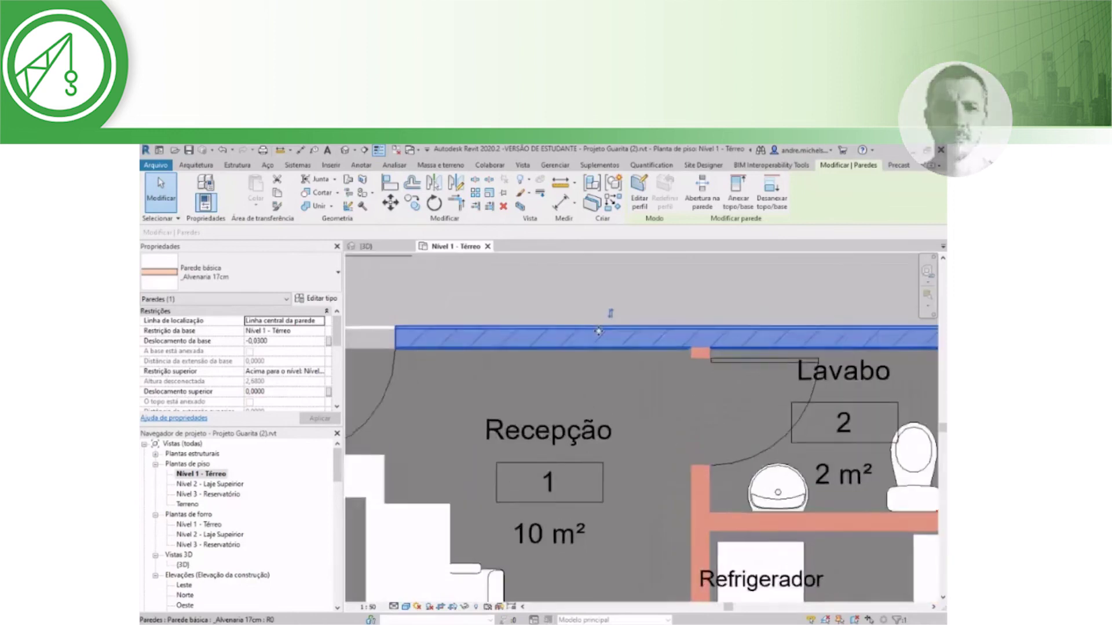
scroll(598, 342, up, 2)
scroll(601, 359, up, 2)
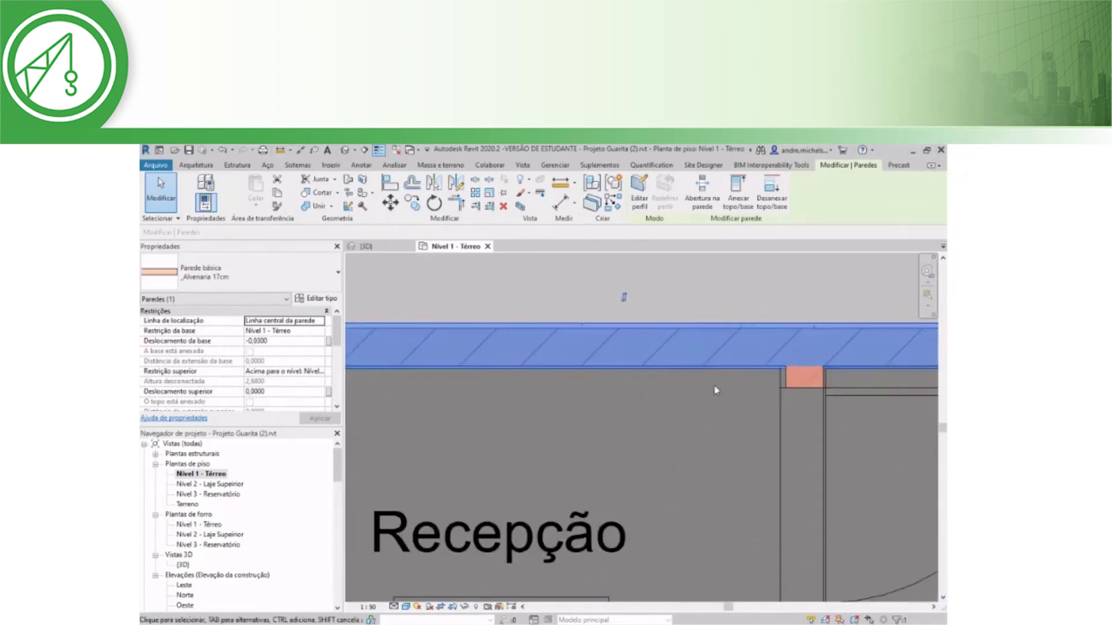
middle_drag(712, 392, 509, 388)
middle_drag(637, 364, 414, 350)
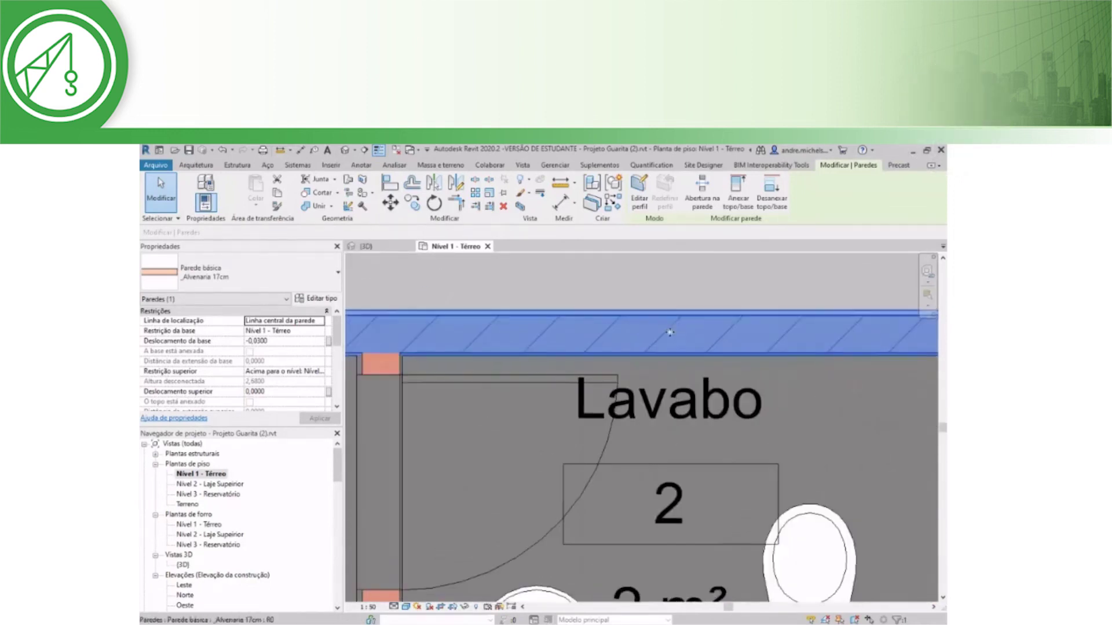
middle_drag(737, 330, 637, 330)
middle_drag(833, 347, 742, 351)
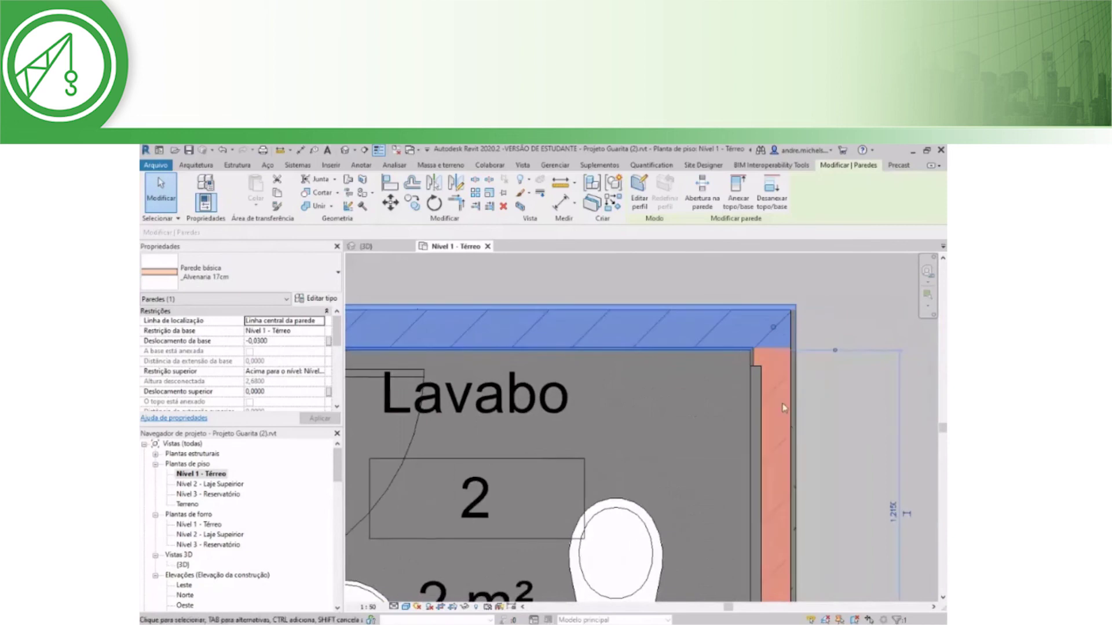